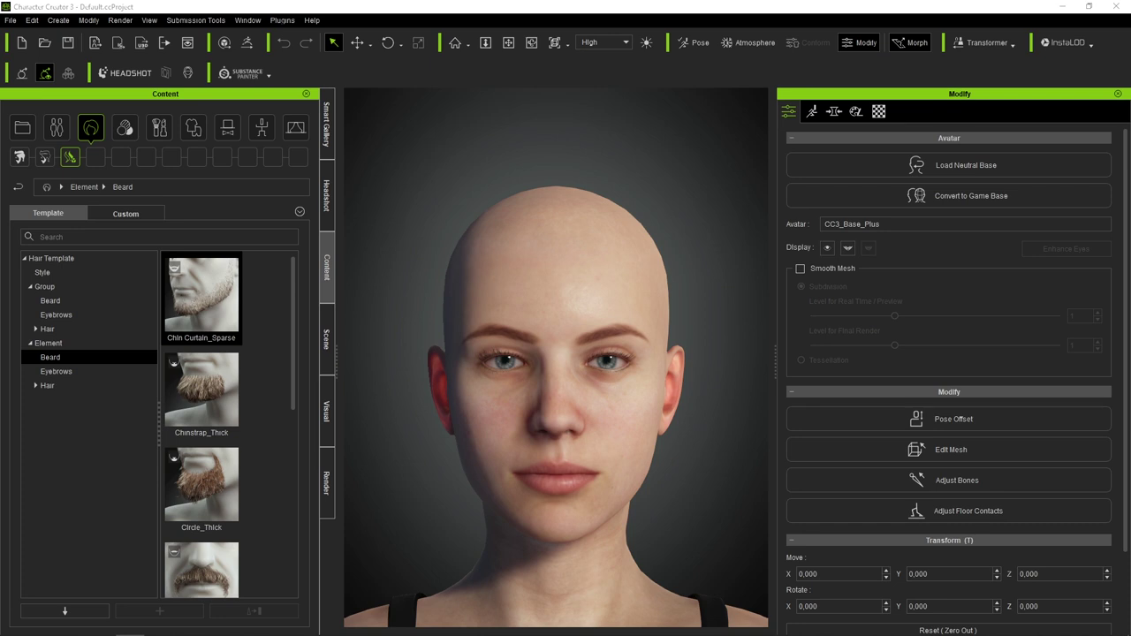
Look over the plugins and Headshot panel, then view Person2.jpg maximized in Photos
click(283, 21)
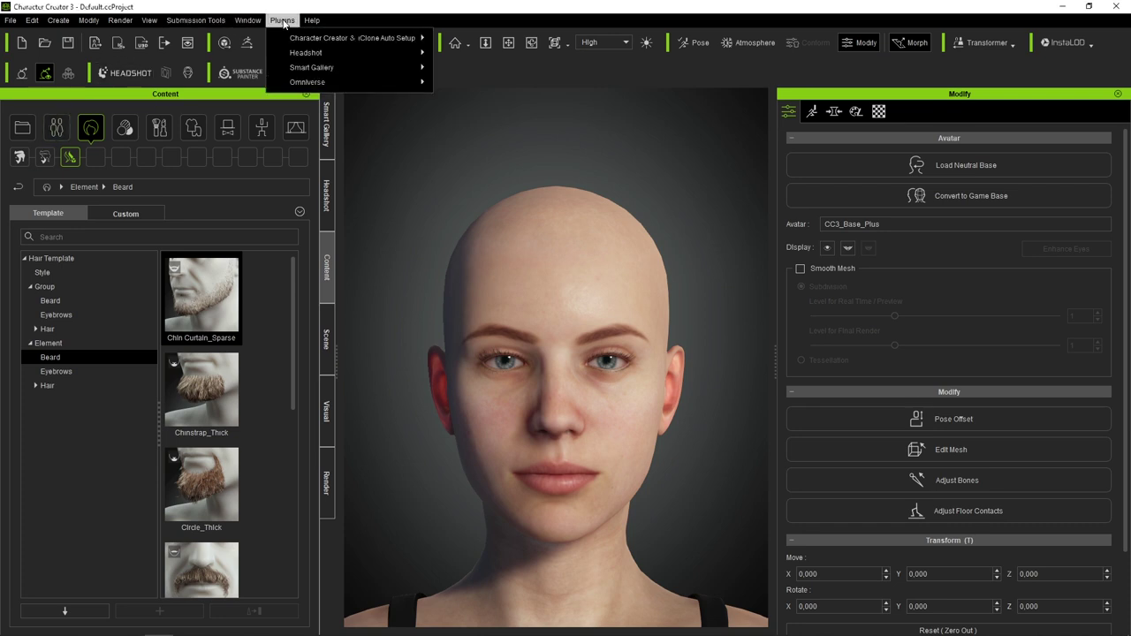
mouse_move(306, 53)
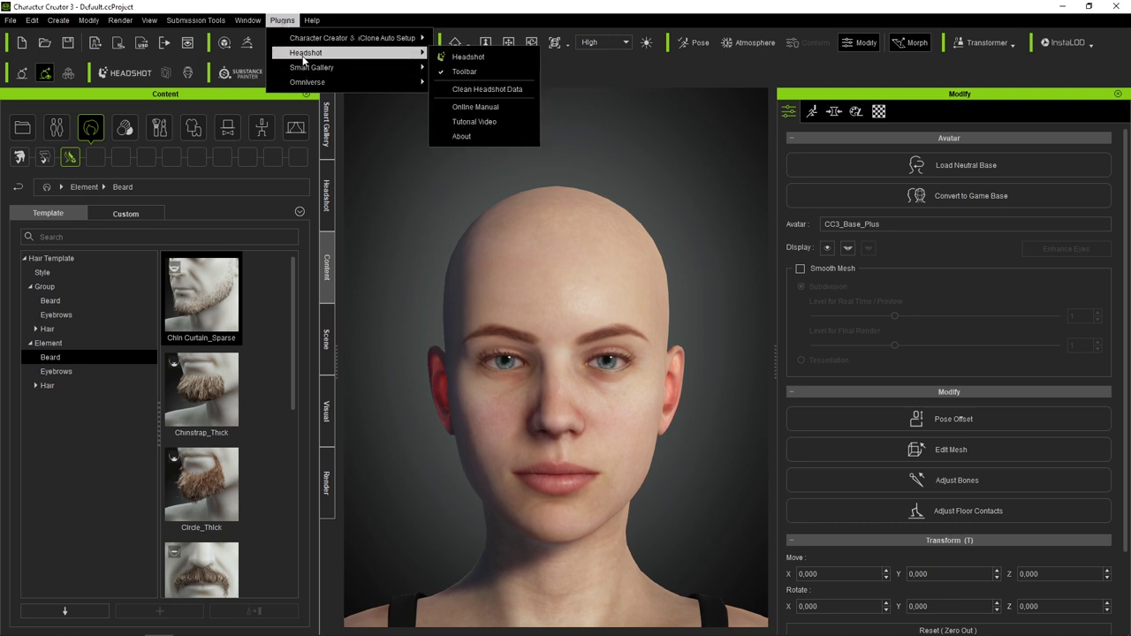
click(132, 74)
click(117, 75)
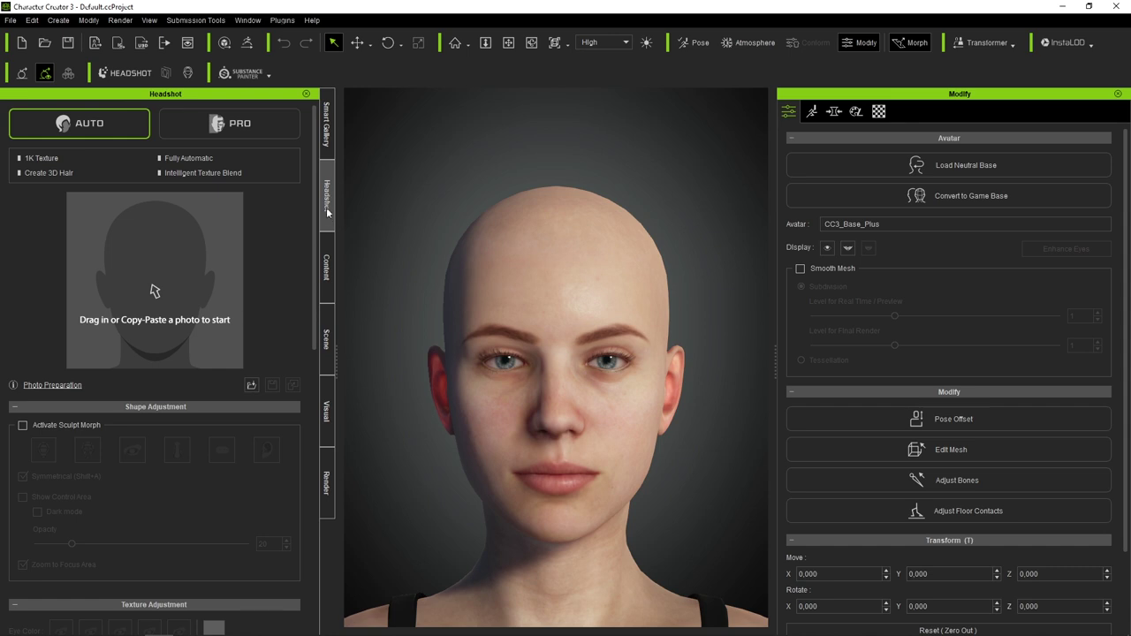
click(327, 265)
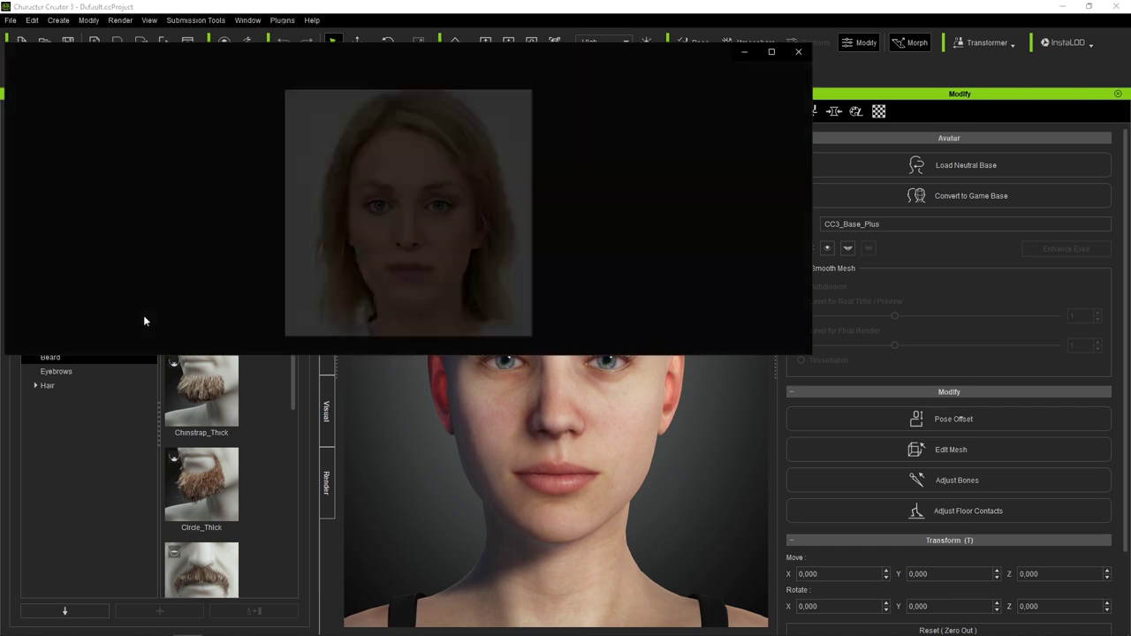
key(Right)
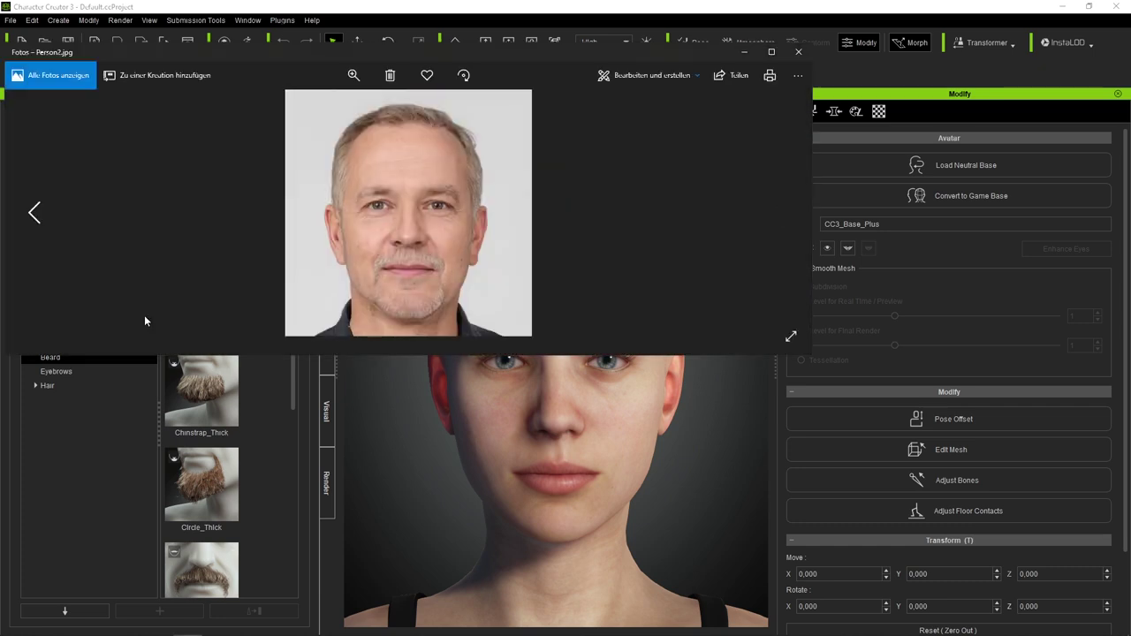
click(771, 52)
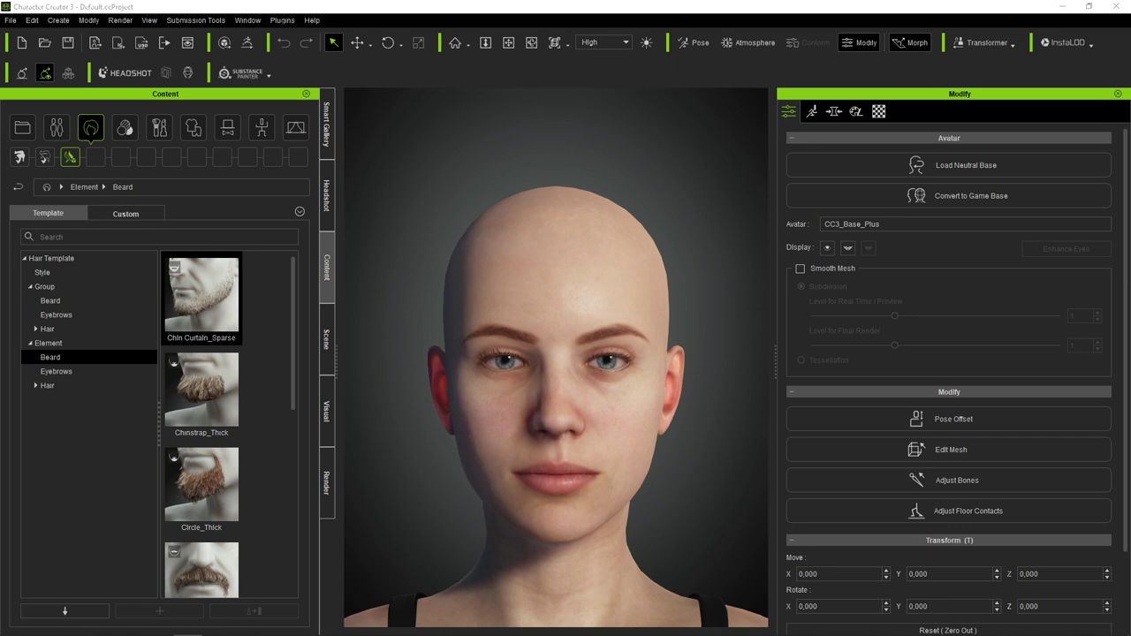
Switch from the Headshot panel to the beard content library and back to Headshot
click(326, 198)
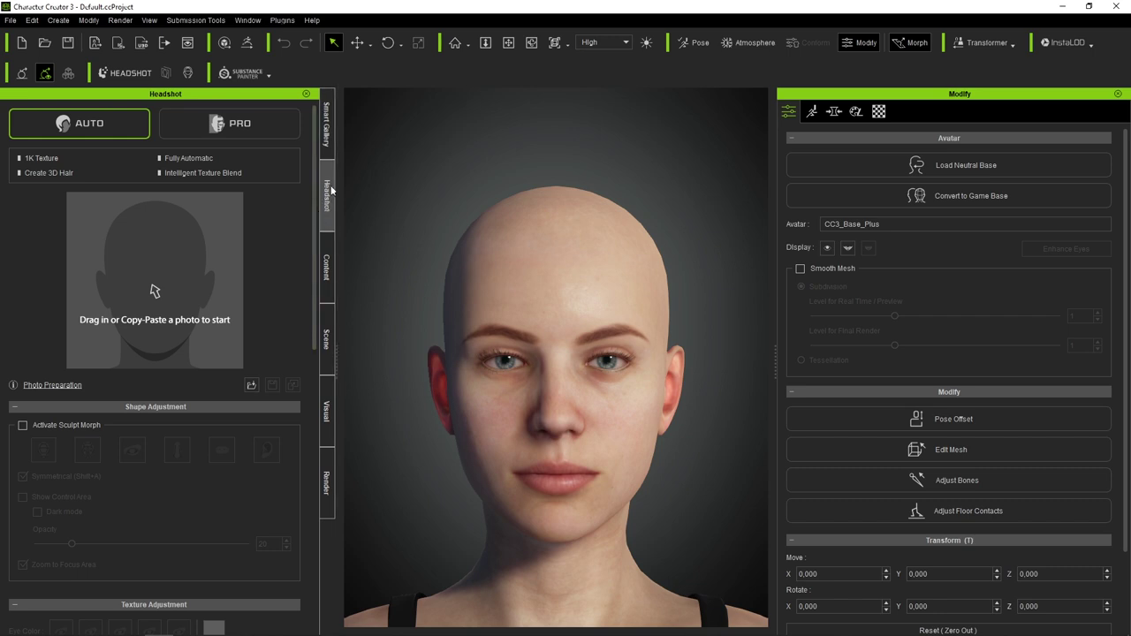
click(129, 74)
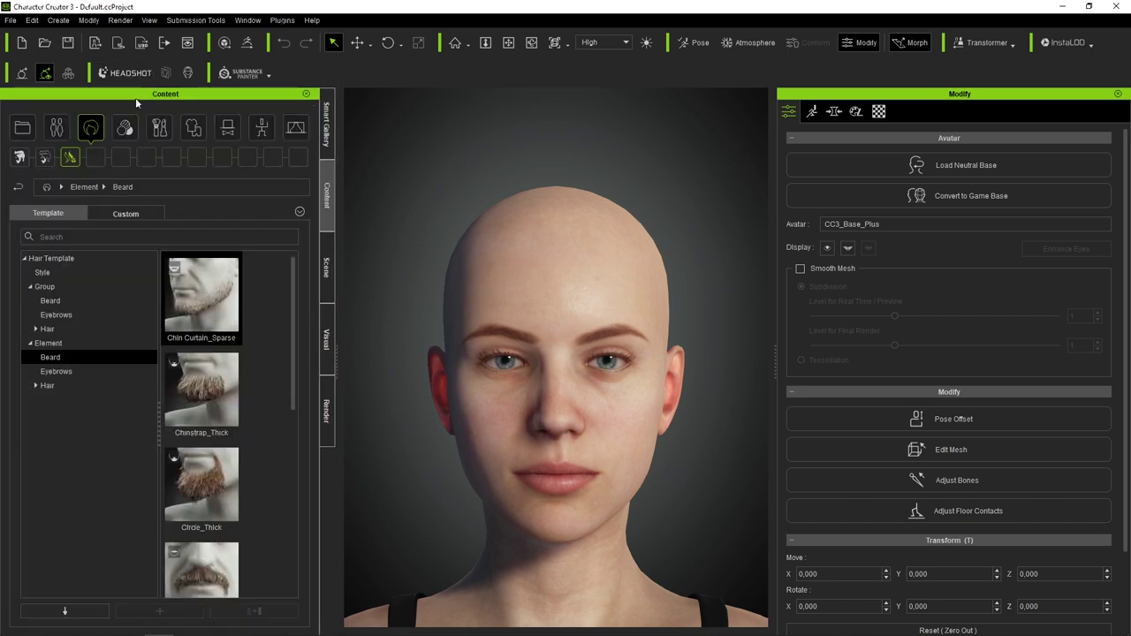
click(131, 76)
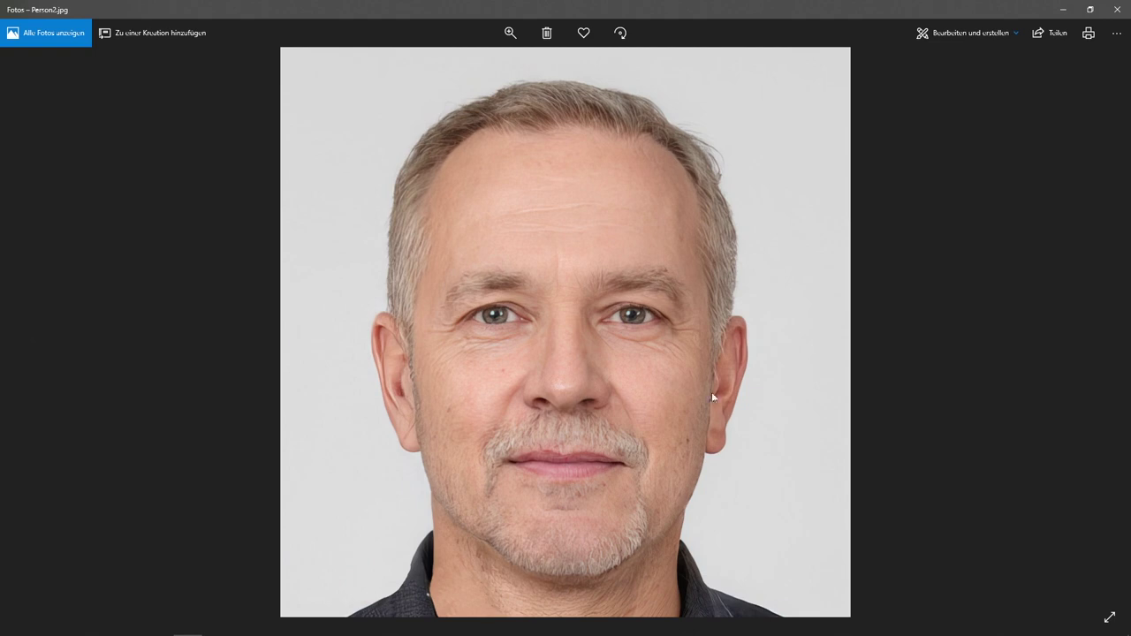
Zoom in on the older man's face in Person2.jpg, then zoom back out
scroll(524, 318, up, 3)
scroll(524, 319, down, 3)
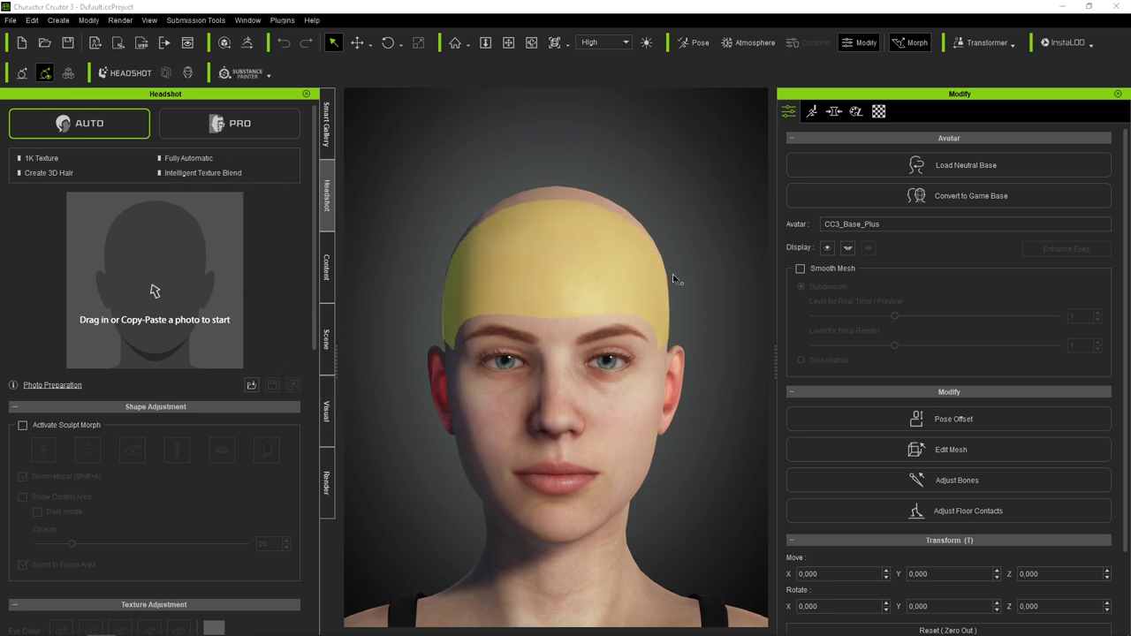
Toggle Headshot between PRO and AUTO modes, leaving it in PRO mode
click(265, 129)
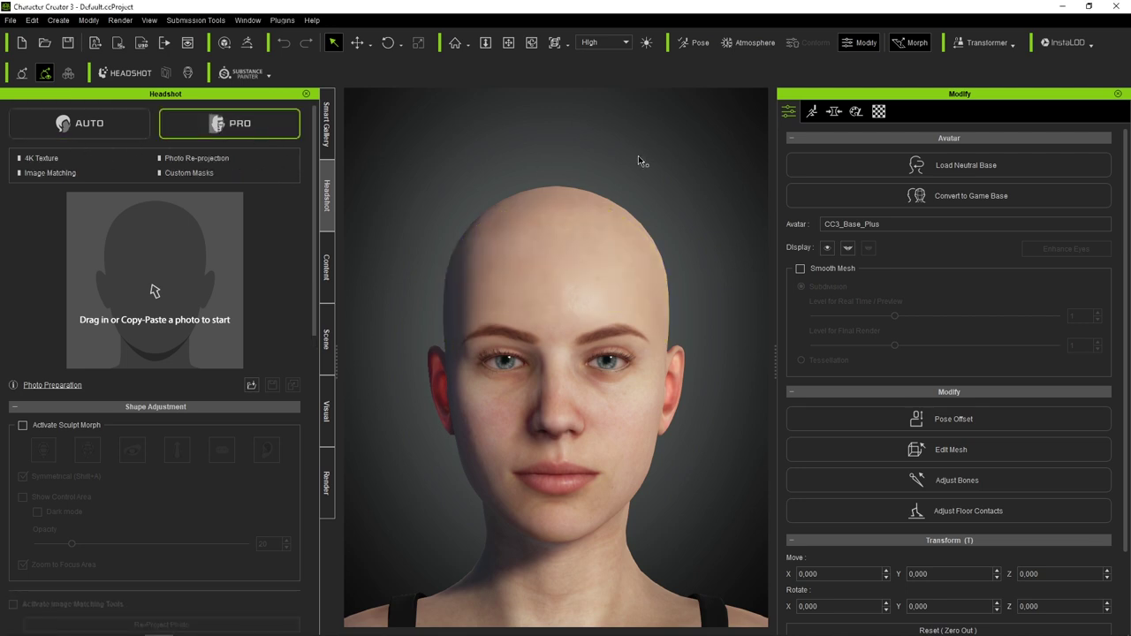
click(133, 122)
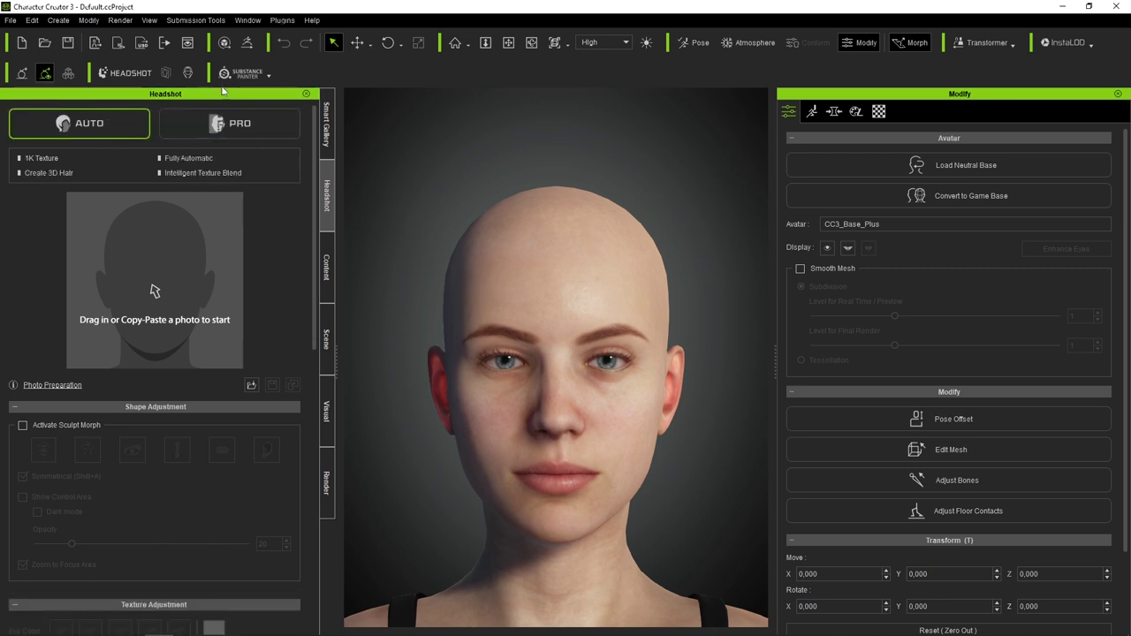
click(221, 122)
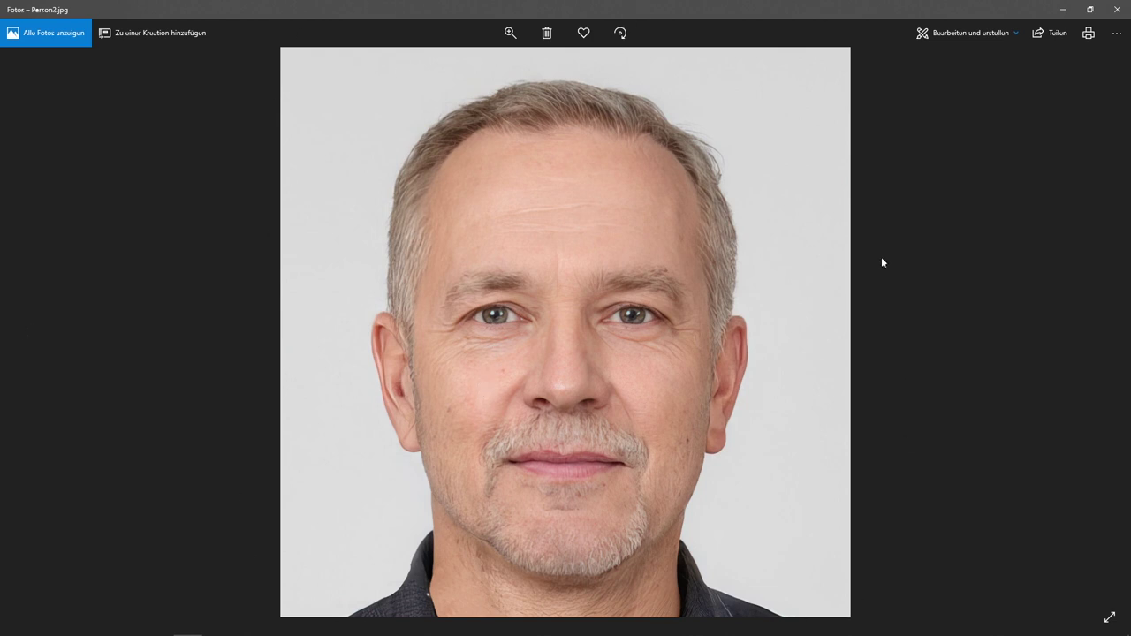
Close the Photos window showing Person2.jpg
click(1117, 9)
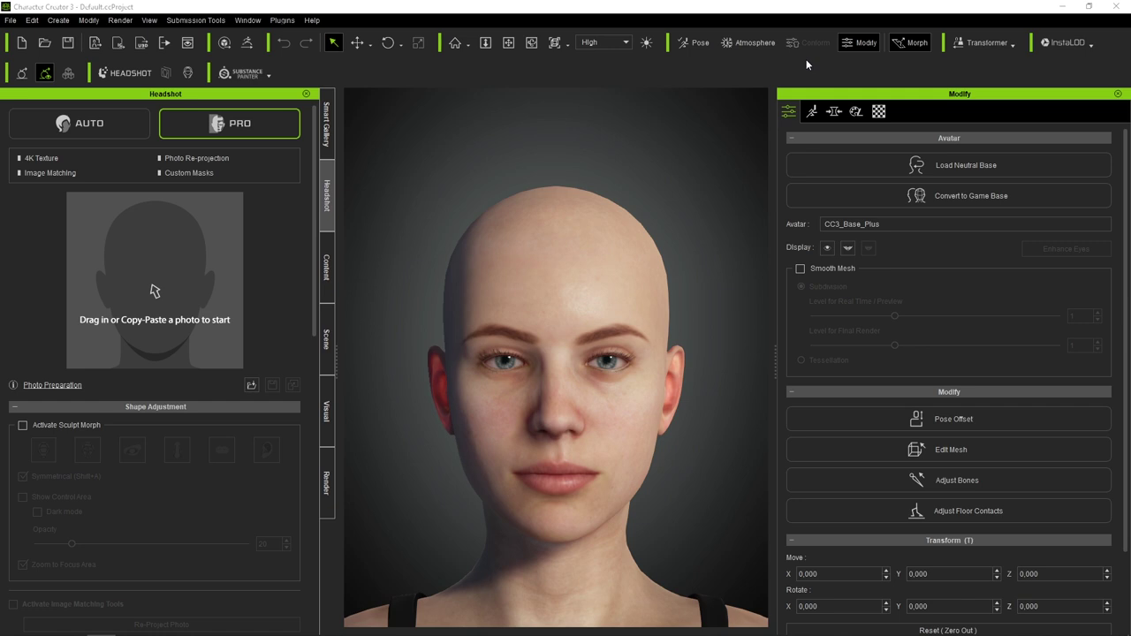
Switch Headshot to AUTO and drag Person1.jpg, the woman's portrait, onto the photo drop area
click(128, 129)
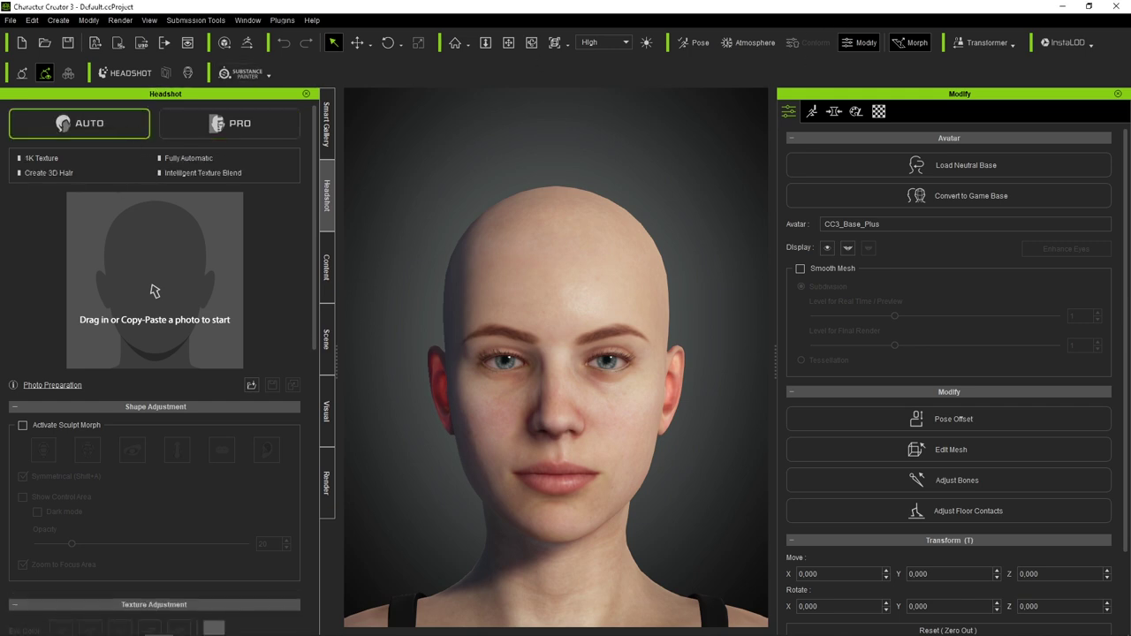
key(alt+Tab)
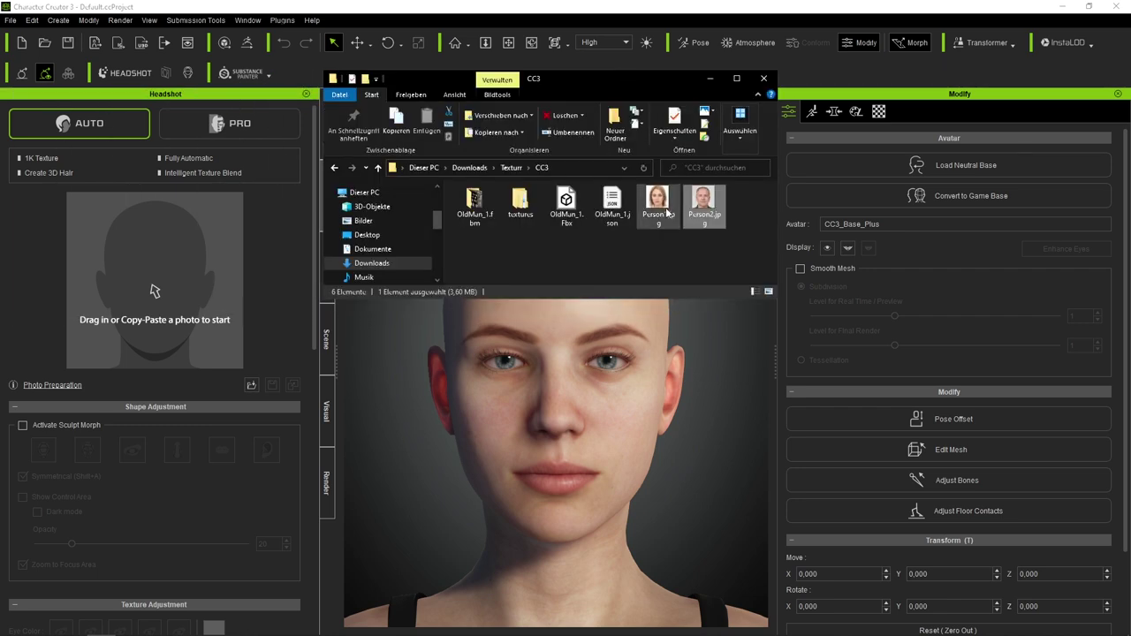
click(656, 205)
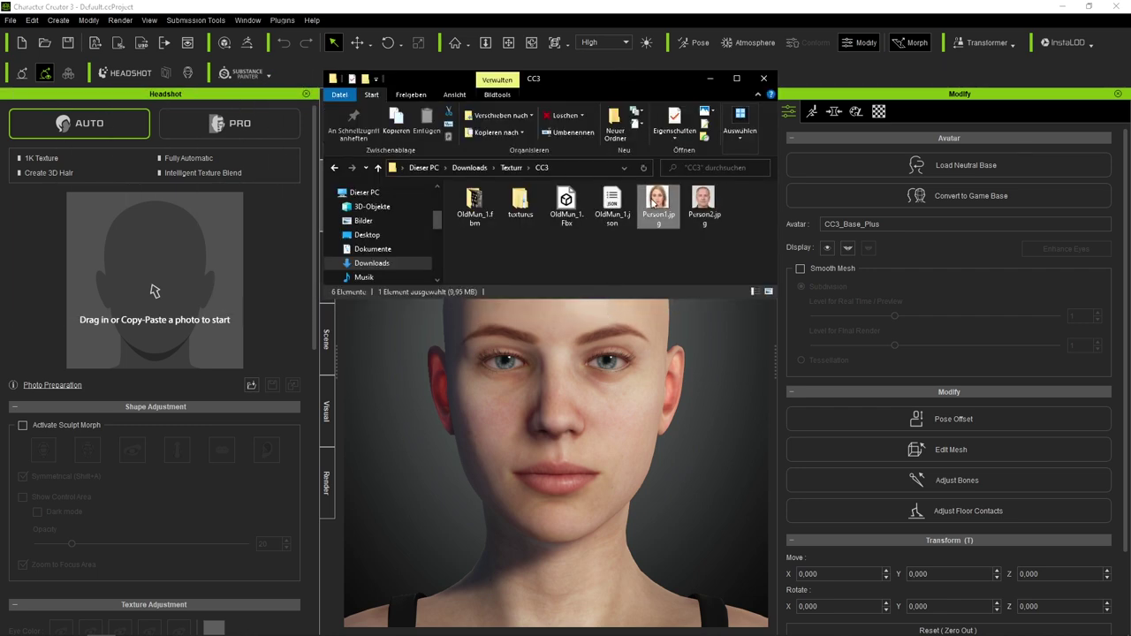
click(698, 199)
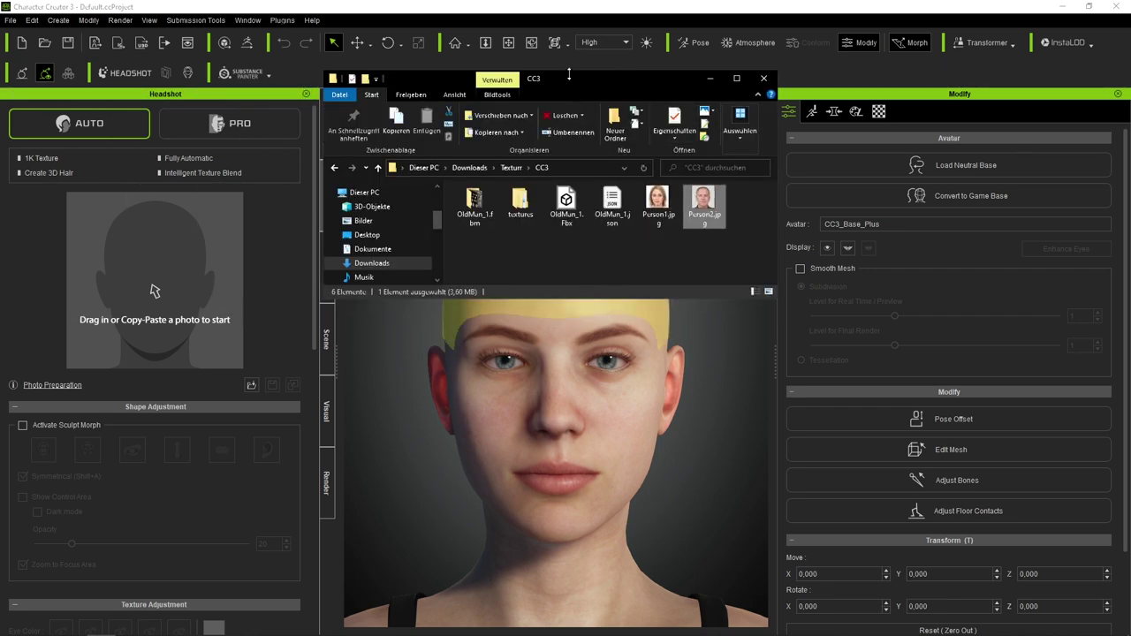
click(225, 128)
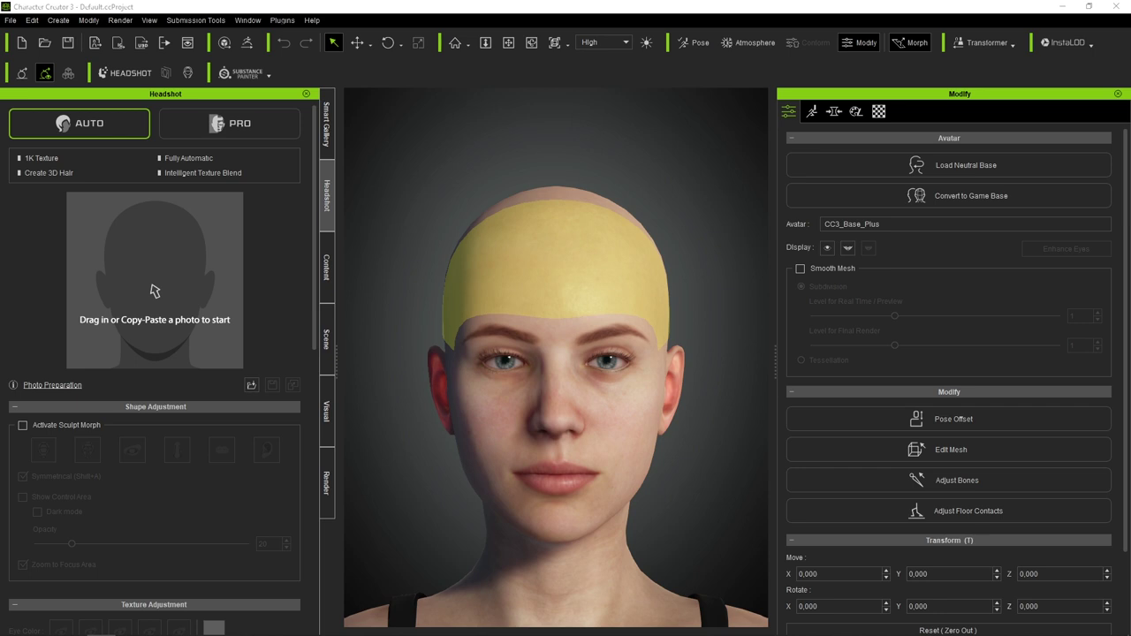
drag(70, 230, 149, 256)
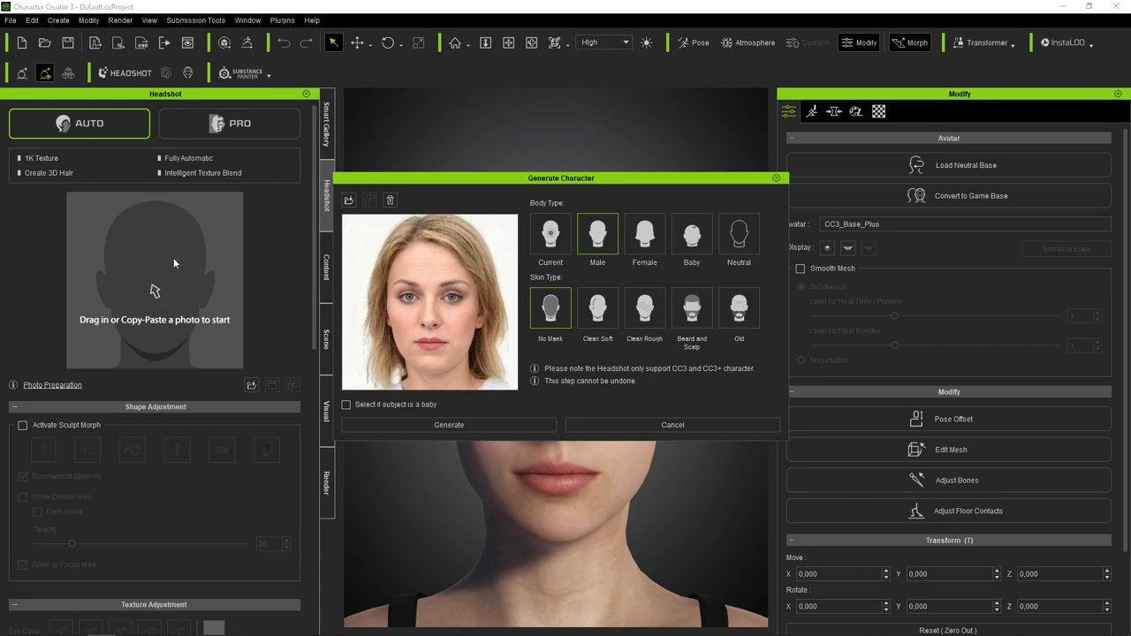
Generate the head from Person1.jpg with a Female body type and Clean Soft skin
click(579, 237)
click(644, 236)
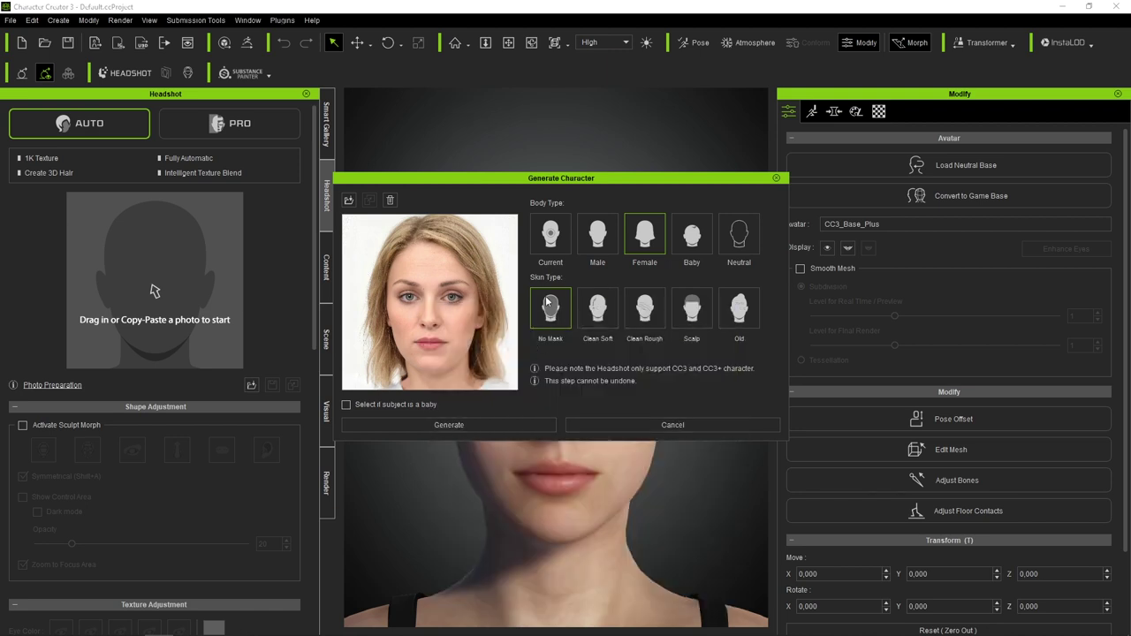
click(600, 305)
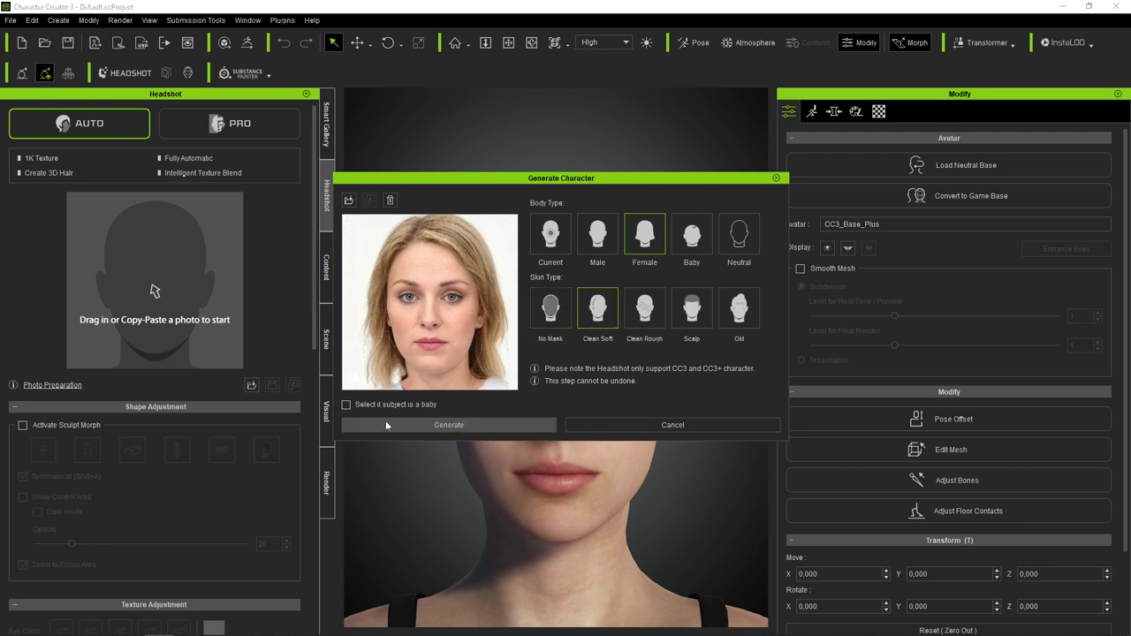
click(496, 427)
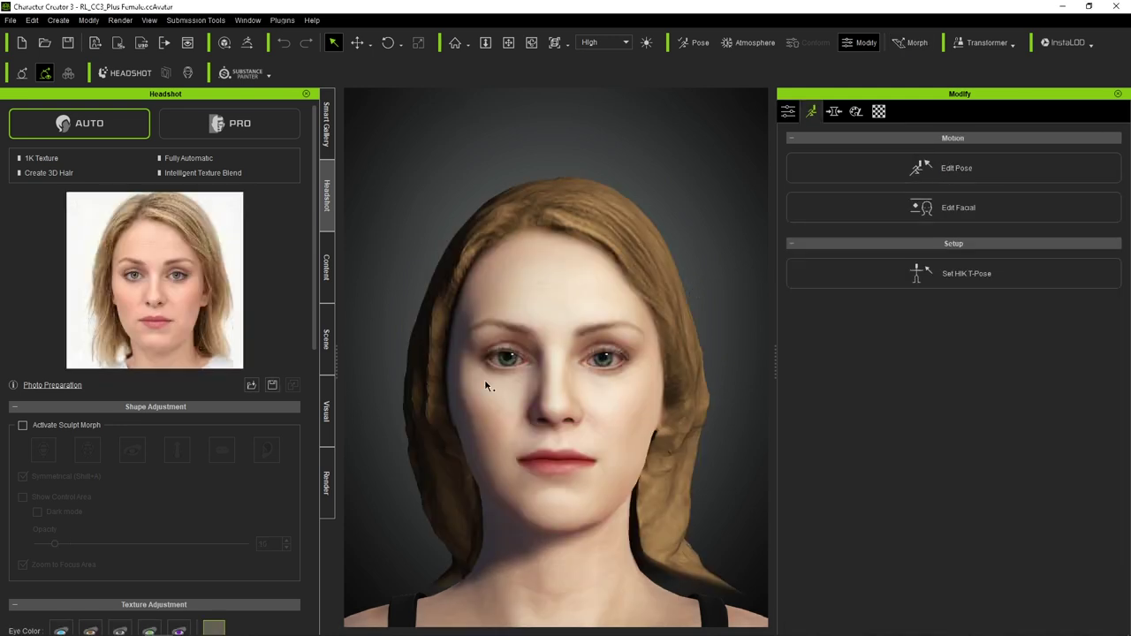
Zoom and orbit around the blonde woman, from face close-up out to a full-body front view
scroll(597, 389, down, 1)
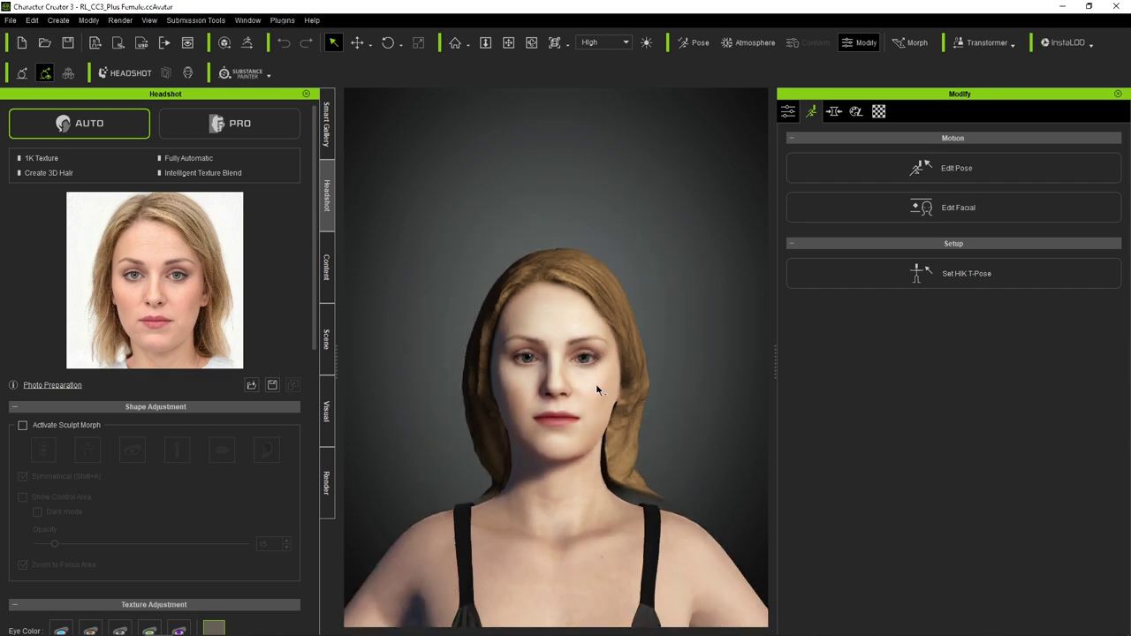
scroll(604, 371, up, 3)
mouse_move(603, 370)
right_down()
mouse_move(350, 403)
mouse_move(498, 440)
mouse_move(570, 412)
right_up()
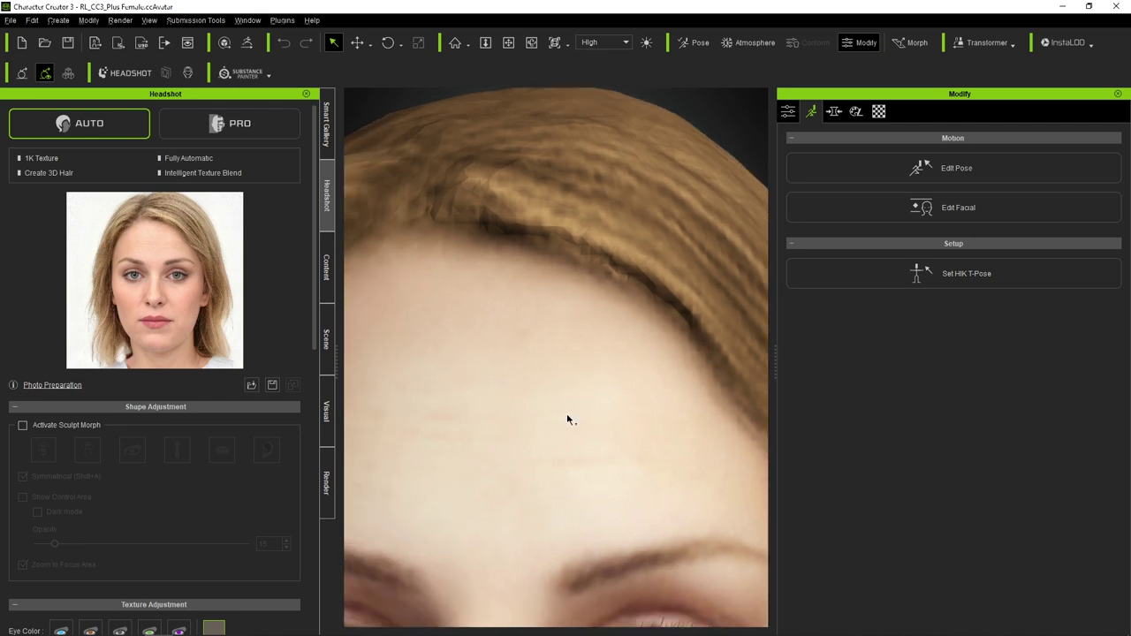
scroll(569, 409, down, 3)
scroll(565, 402, down, 5)
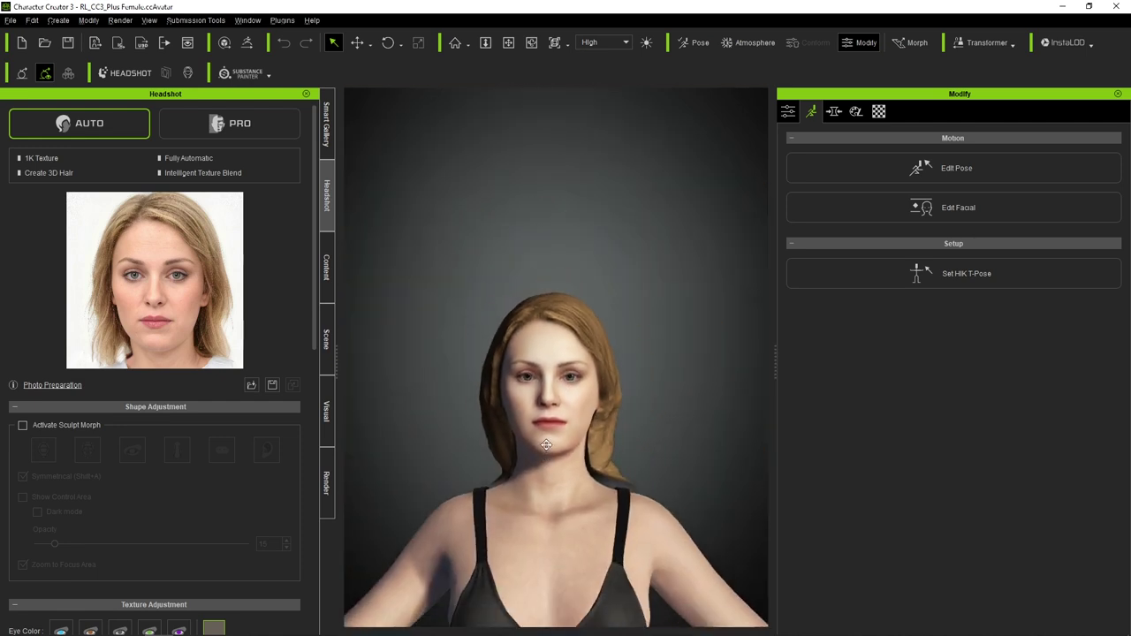
scroll(547, 354, down, 5)
scroll(646, 321, down, 2)
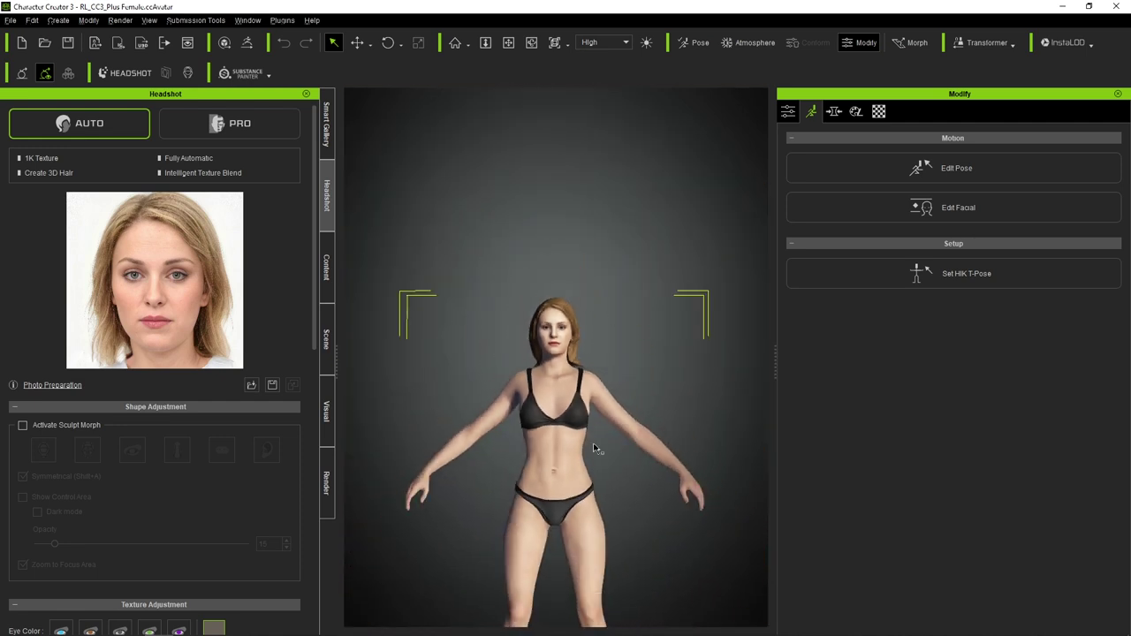
scroll(550, 389, up, 2)
mouse_move(549, 389)
right_down()
mouse_move(500, 459)
mouse_move(589, 430)
right_up()
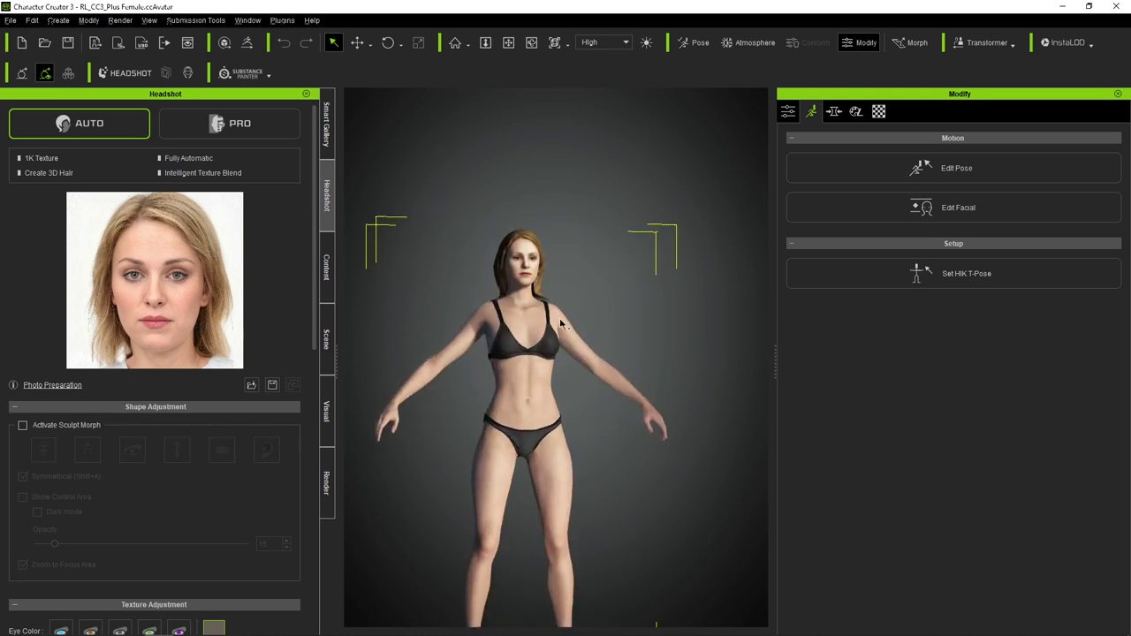
mouse_move(562, 324)
right_down()
mouse_move(508, 354)
mouse_move(477, 354)
right_up()
scroll(397, 353, up, 3)
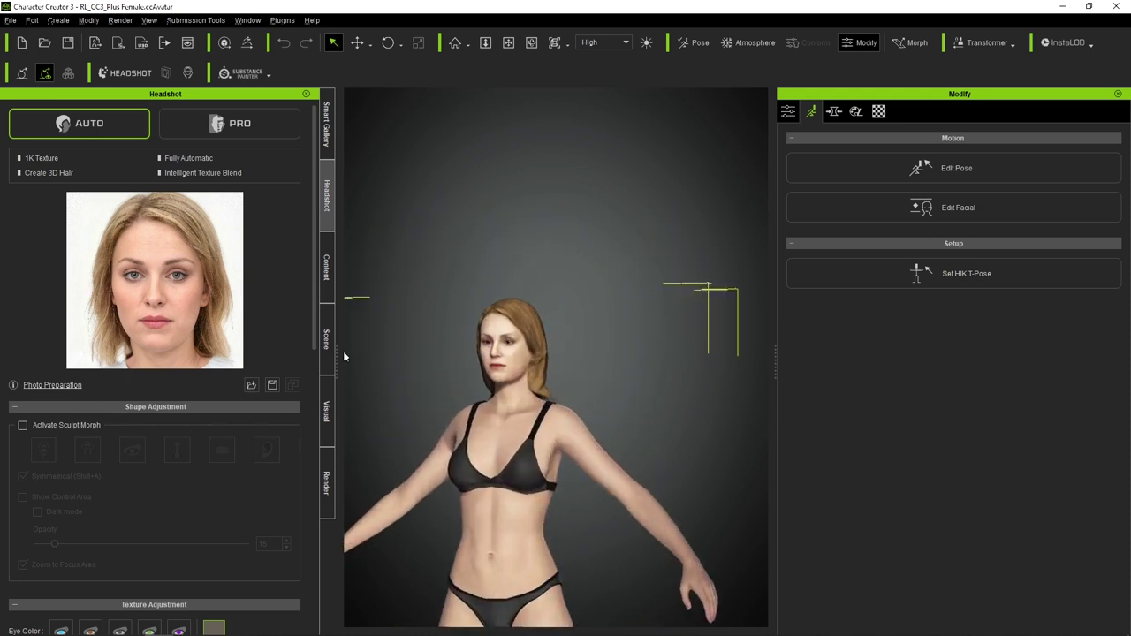
scroll(24, 427, down, 2)
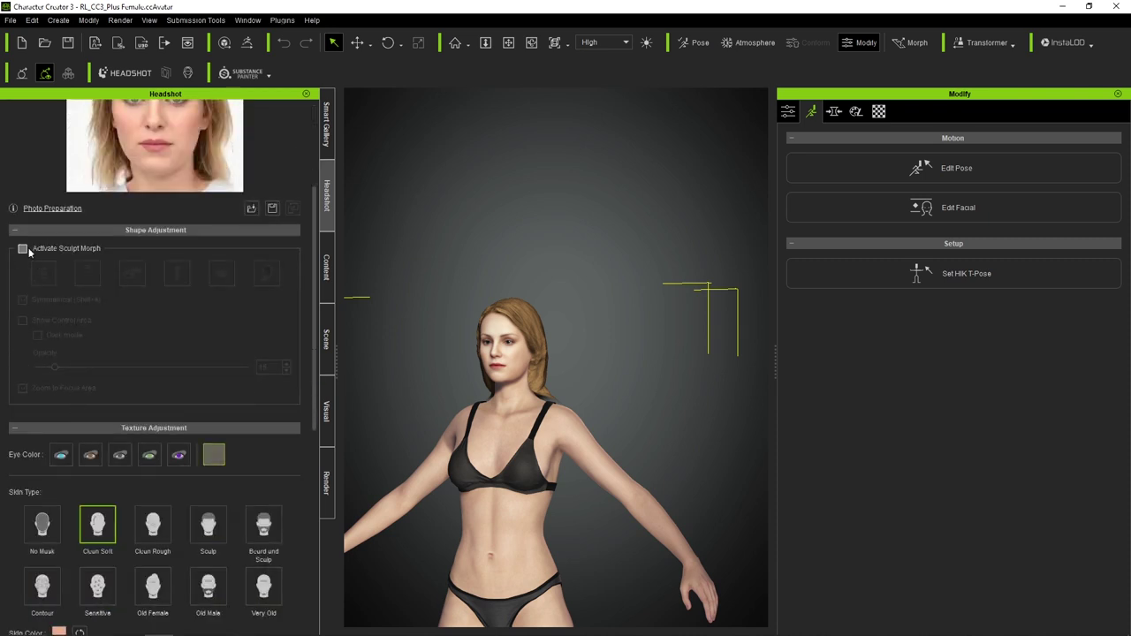
Sculpt the whole face to make the forehead taller and the upper face narrower
click(79, 252)
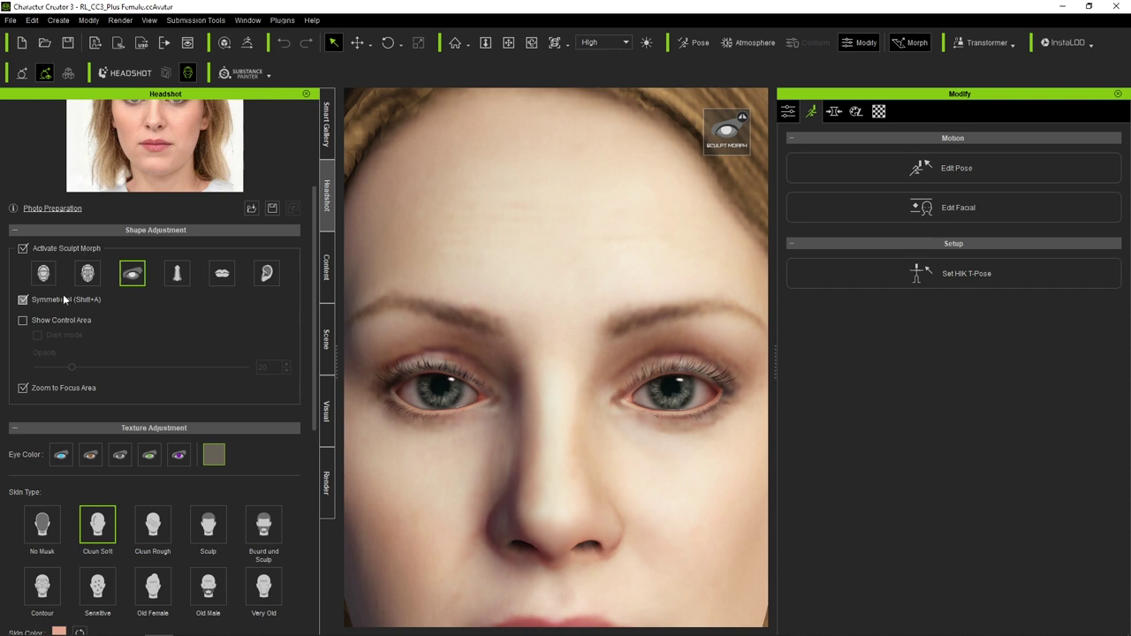
click(51, 279)
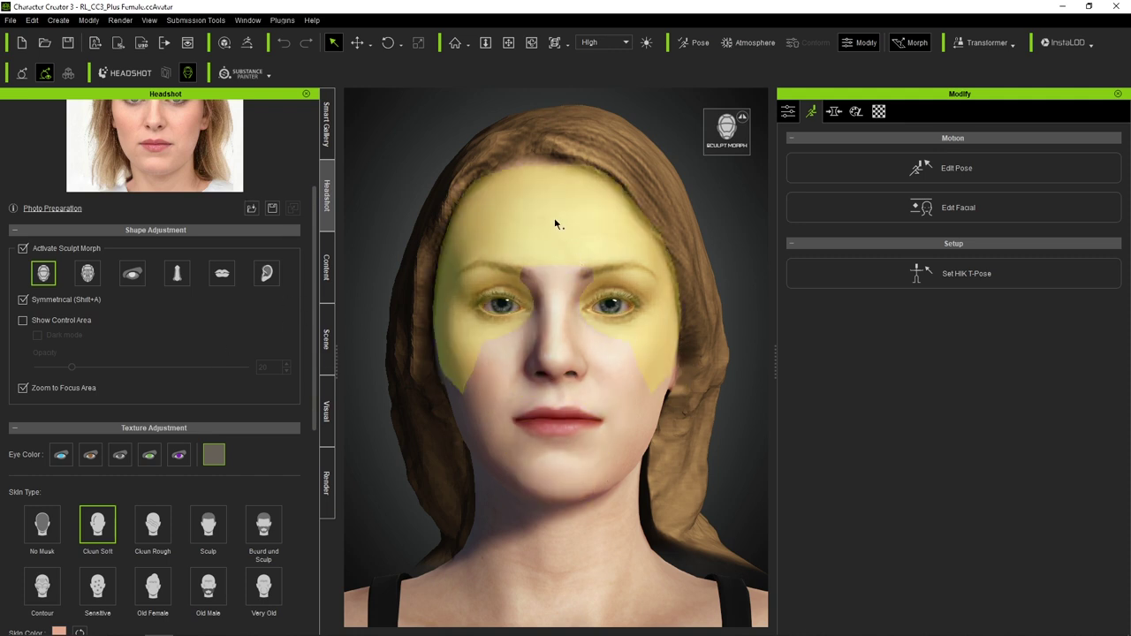
drag(556, 223, 573, 46)
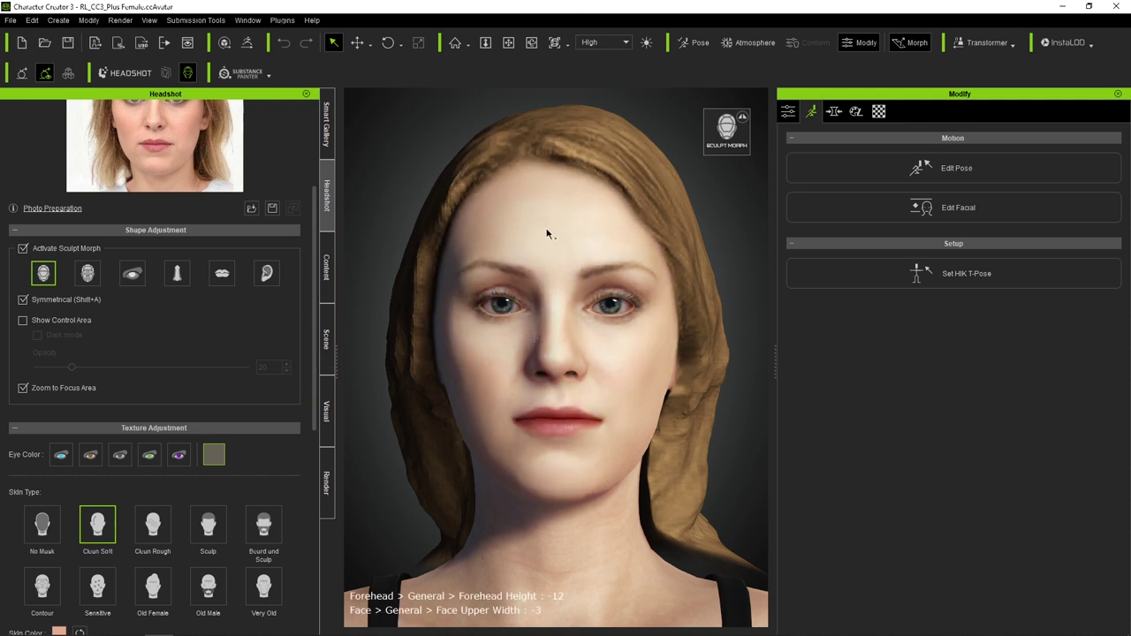
mouse_move(527, 182)
mouse_down()
mouse_move(555, 218)
mouse_move(575, 205)
mouse_move(586, 233)
mouse_up()
scroll(269, 207, up, 3)
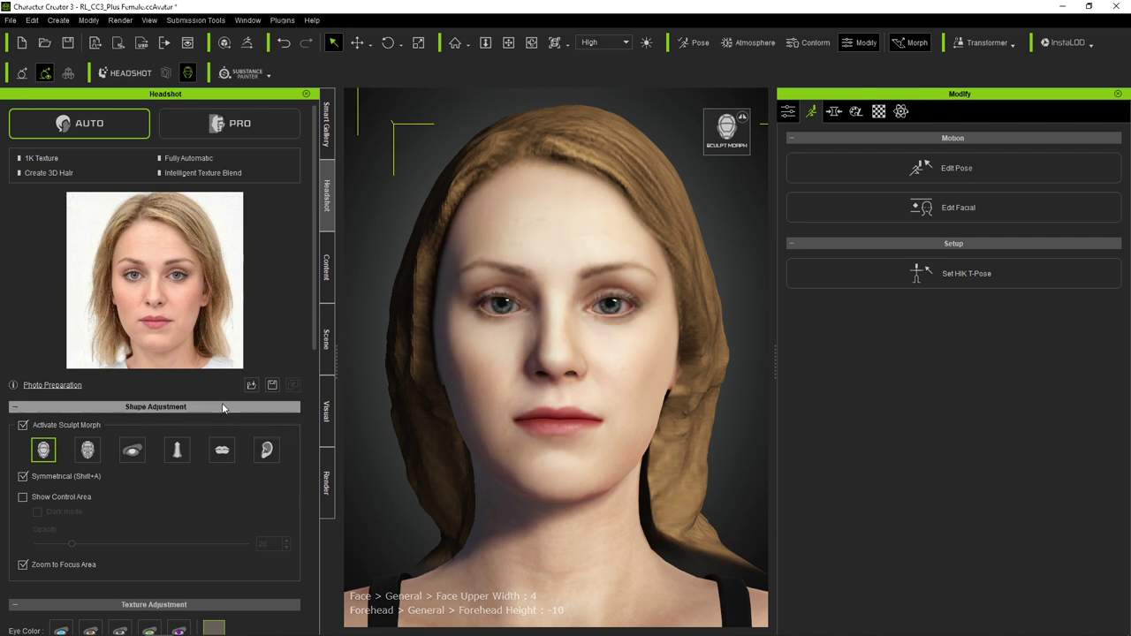
Focus sculpting on the mouth and reshape the lower and upper lips
click(139, 452)
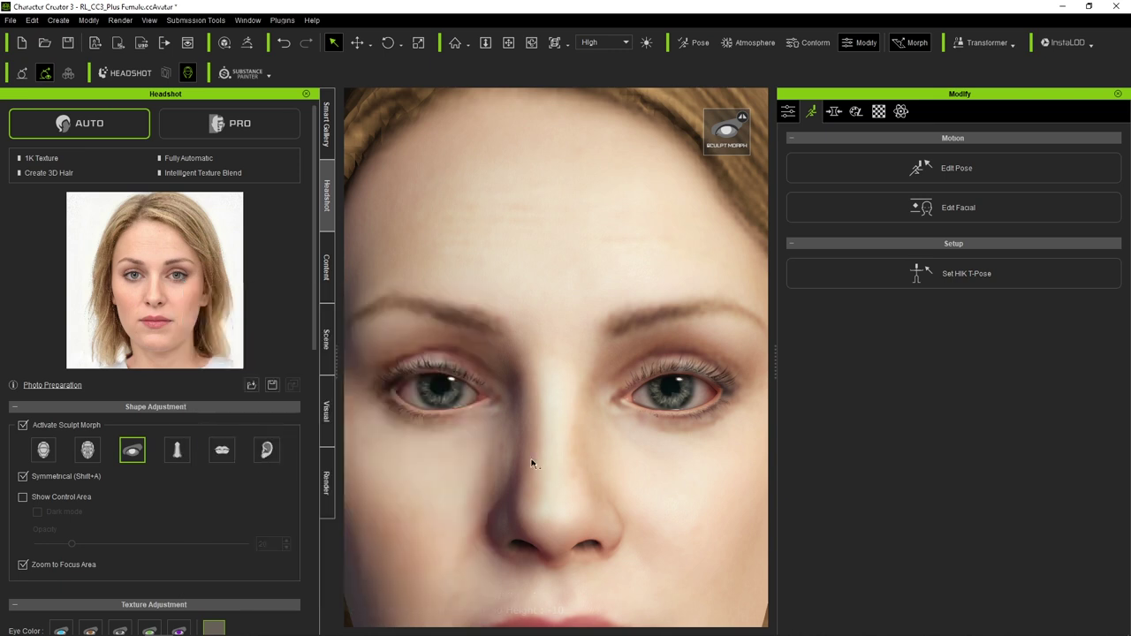
click(266, 450)
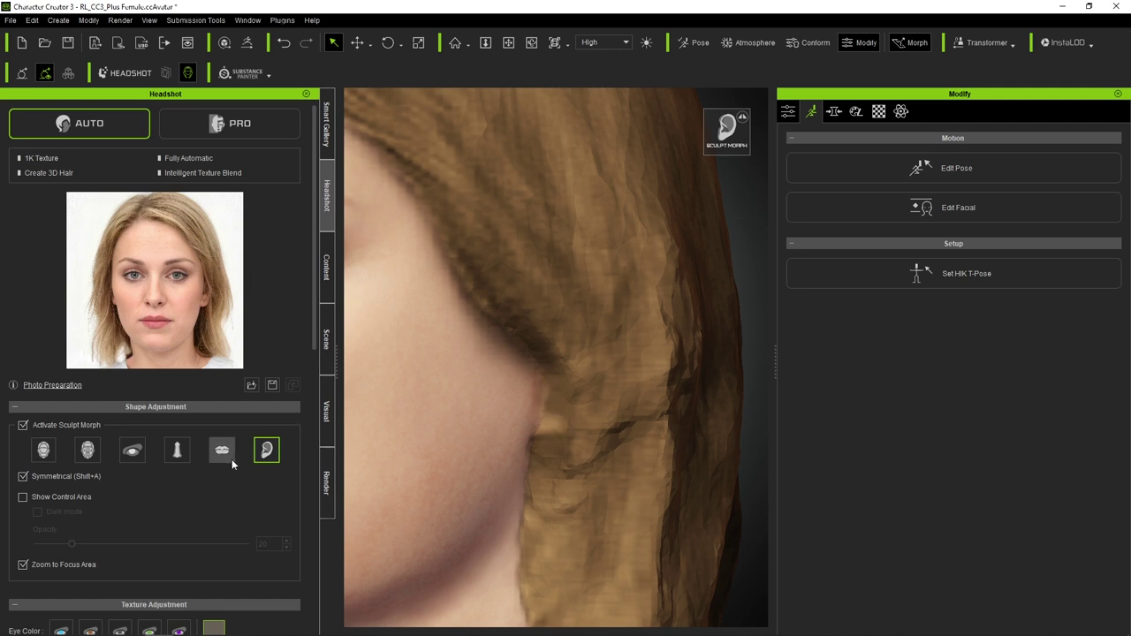
click(231, 459)
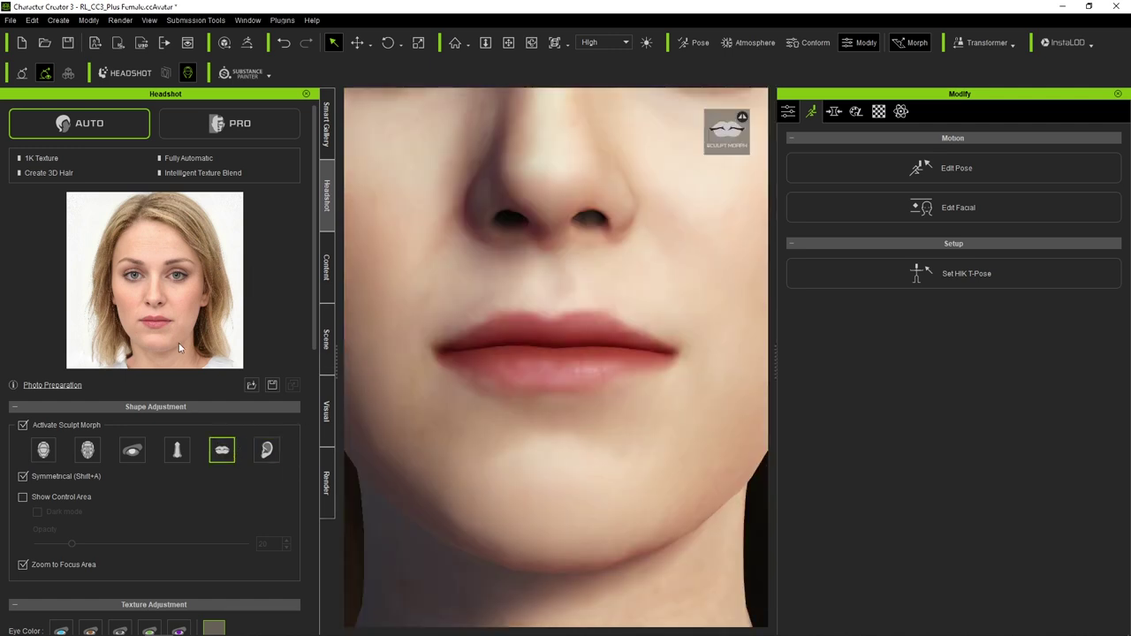
mouse_move(566, 371)
mouse_down()
mouse_move(571, 418)
mouse_move(489, 397)
mouse_up()
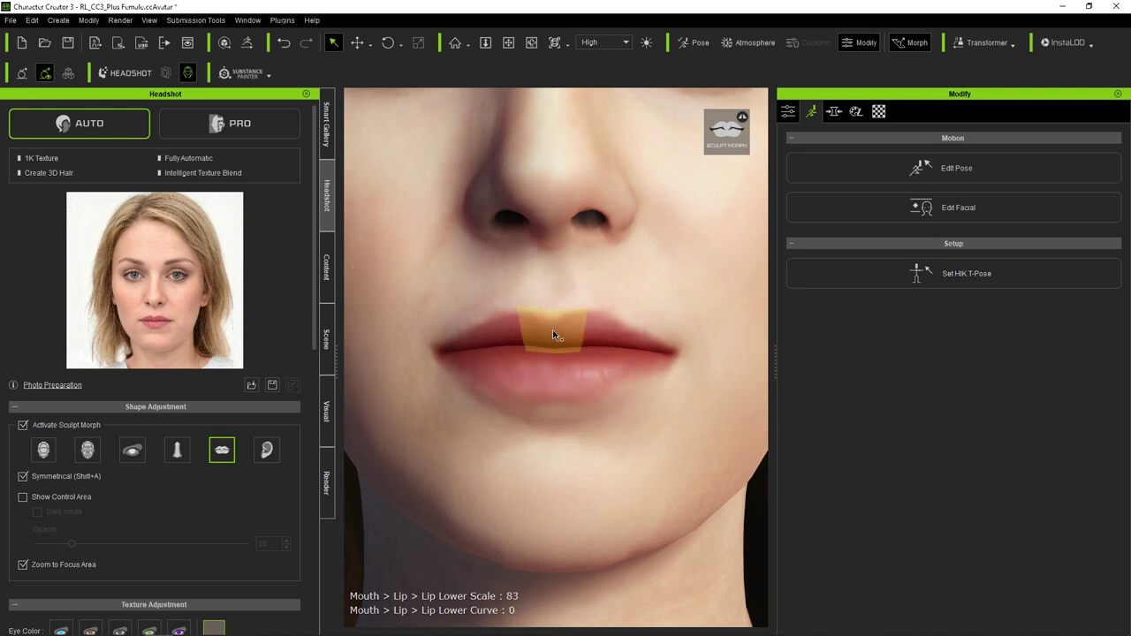
mouse_move(555, 336)
mouse_down()
mouse_move(566, 290)
mouse_move(560, 308)
mouse_up()
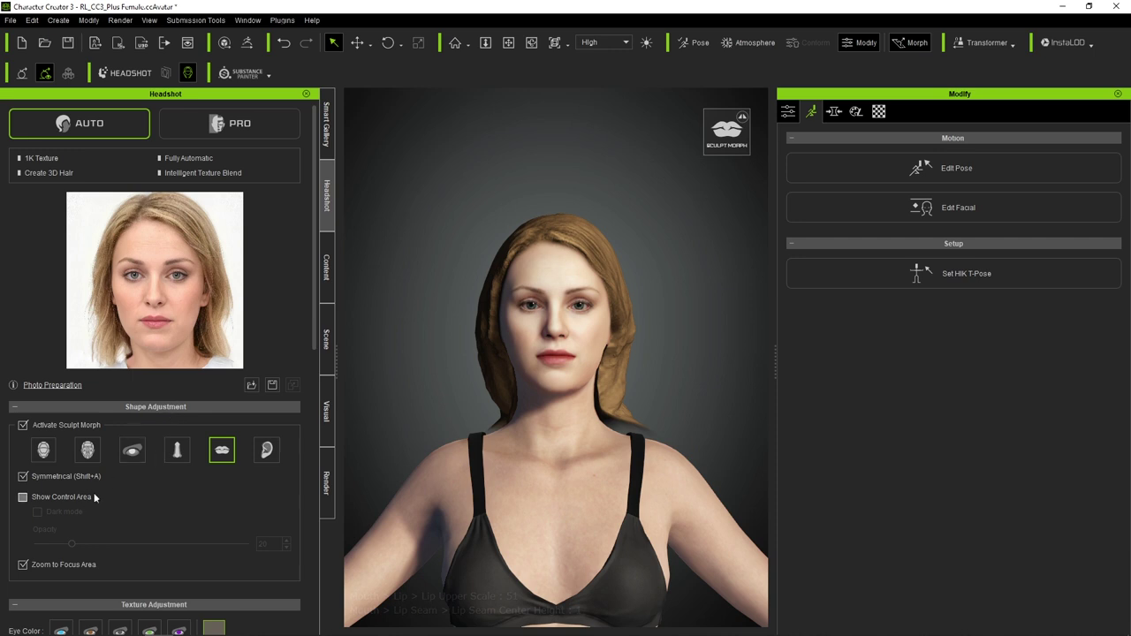
scroll(574, 285, up, 3)
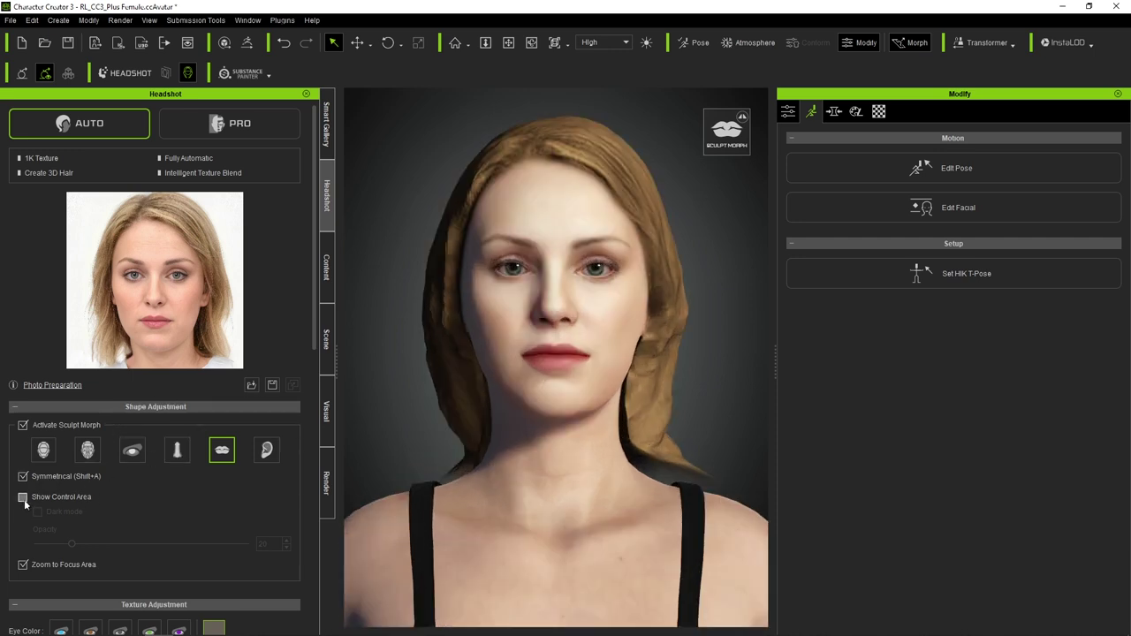
scroll(26, 506, down, 2)
Show whole-face control areas in dark mode, close in on the nose, then deactivate Sculpt Morph
click(23, 427)
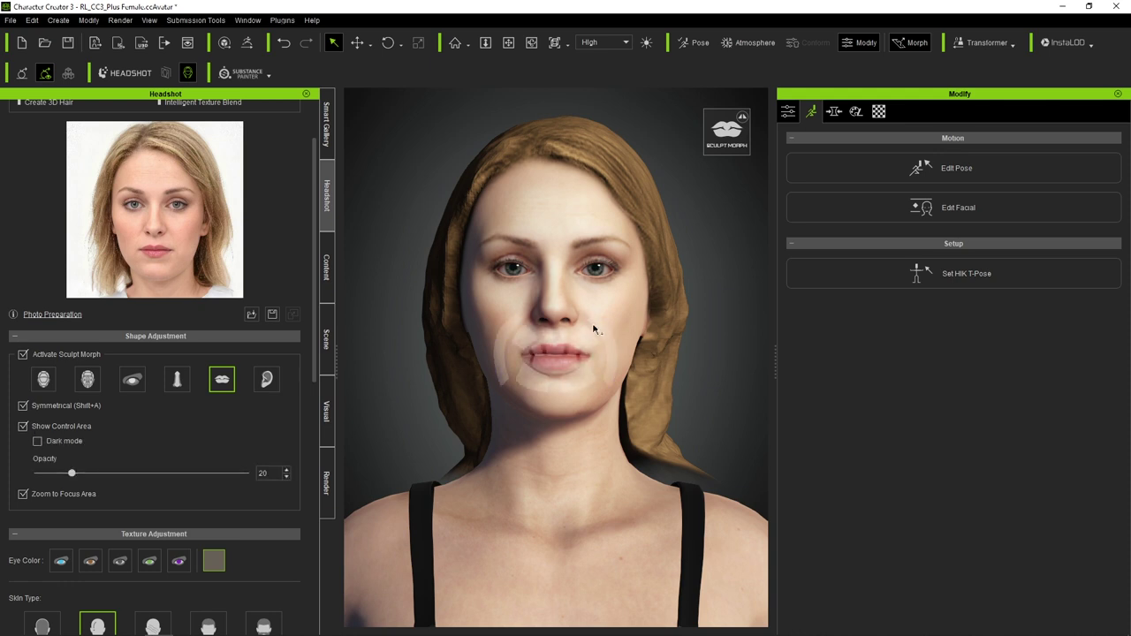
click(54, 380)
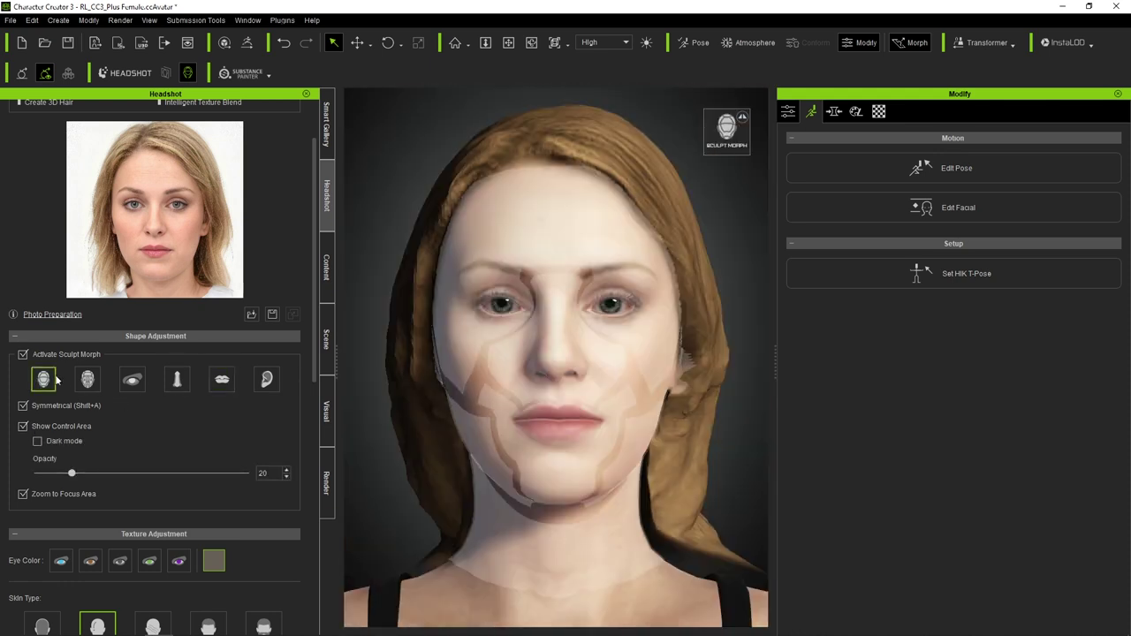
click(37, 441)
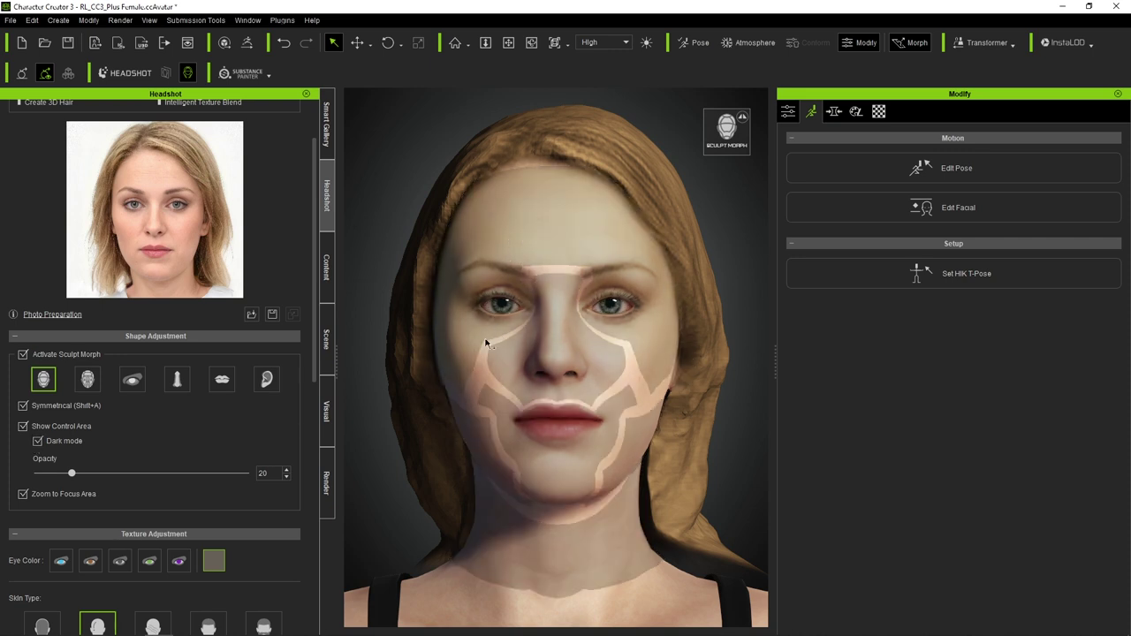
scroll(108, 397, down, 5)
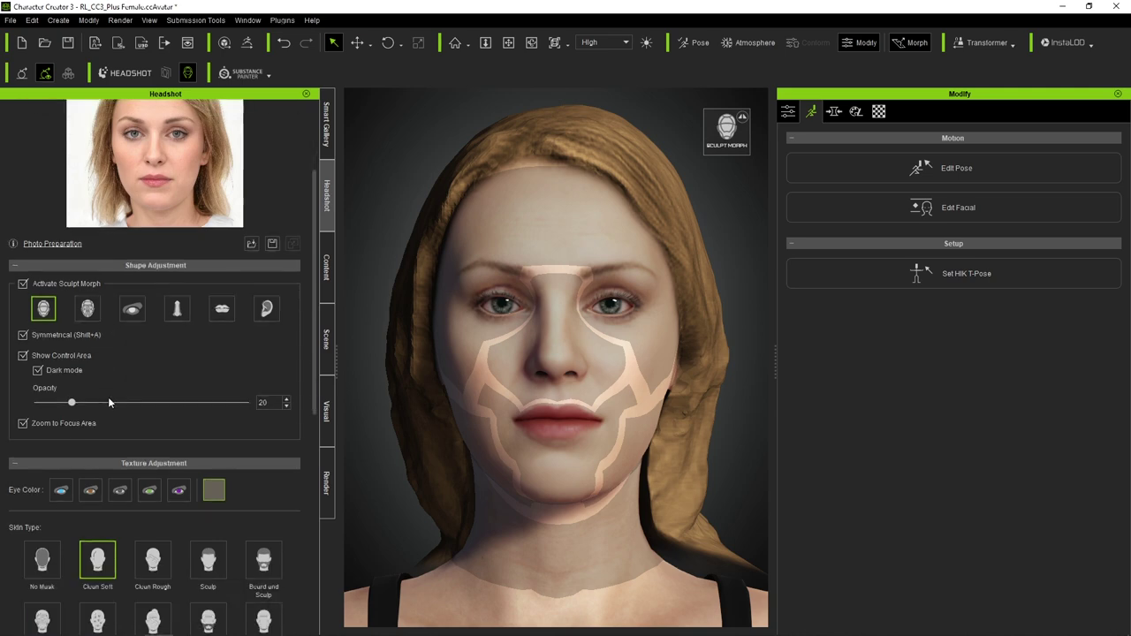
click(569, 280)
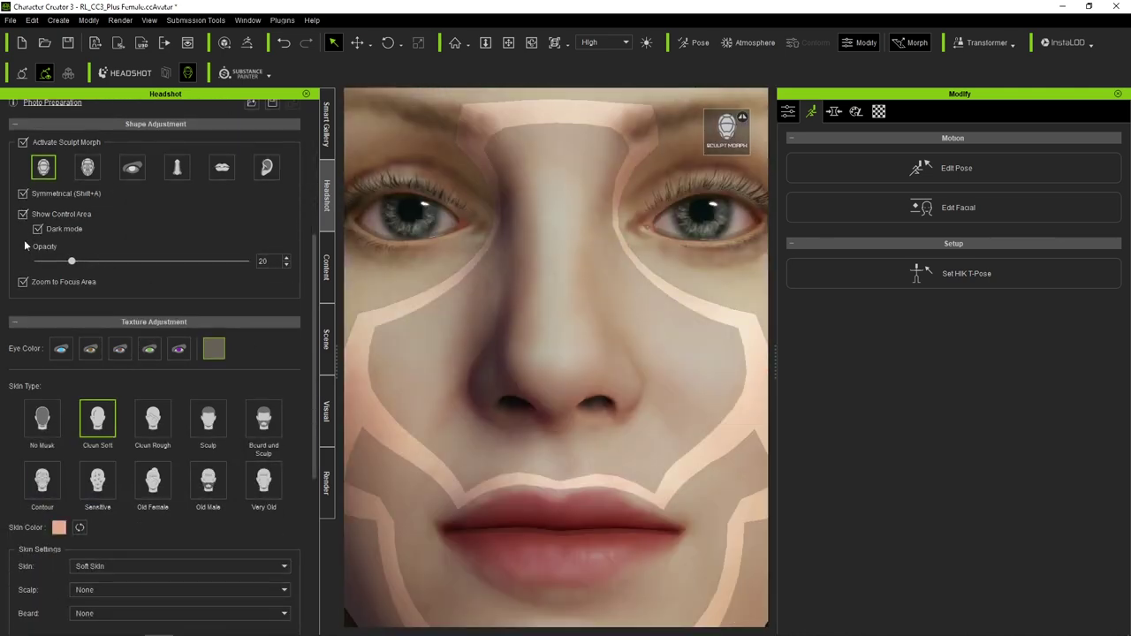
click(23, 142)
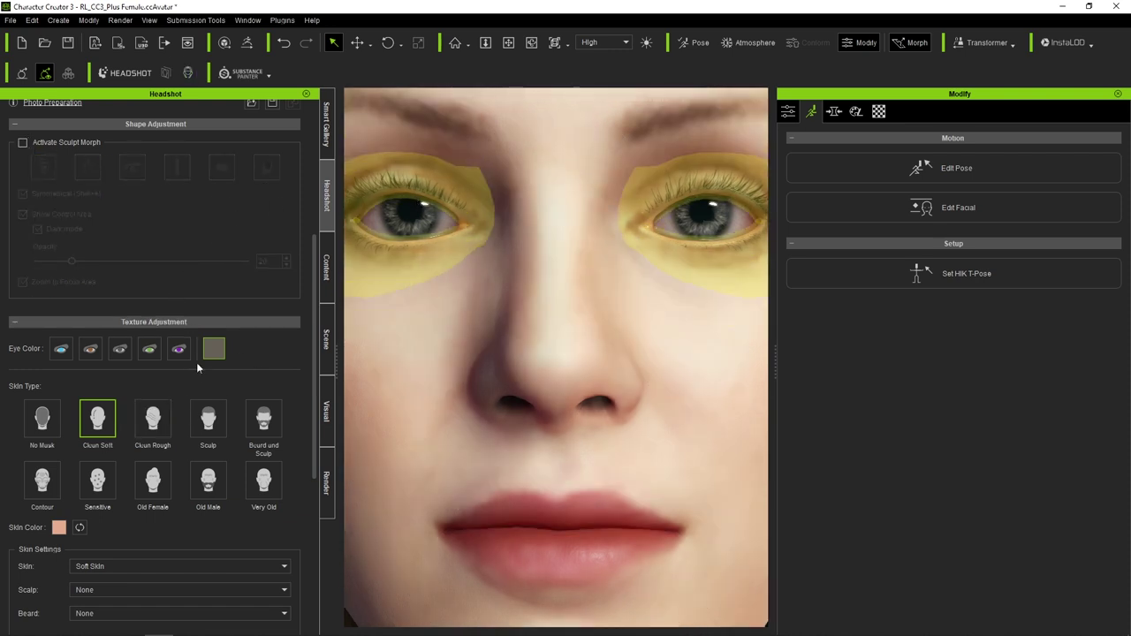
Give the eyes the green preset, then replace it with a custom muted eye colour
click(152, 349)
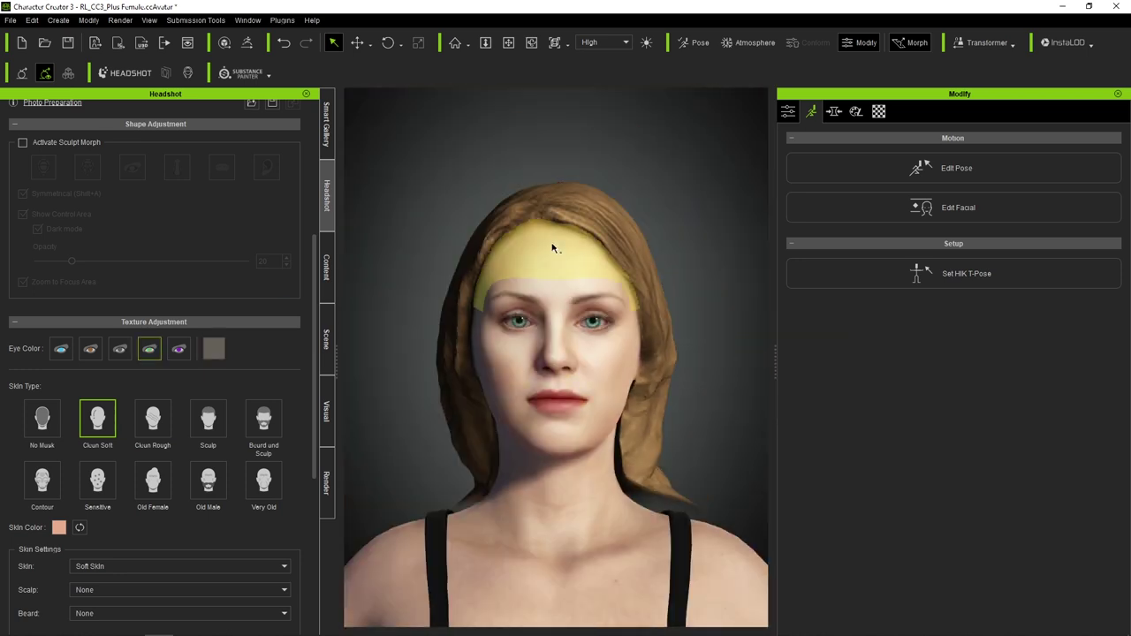
scroll(315, 323, up, 1)
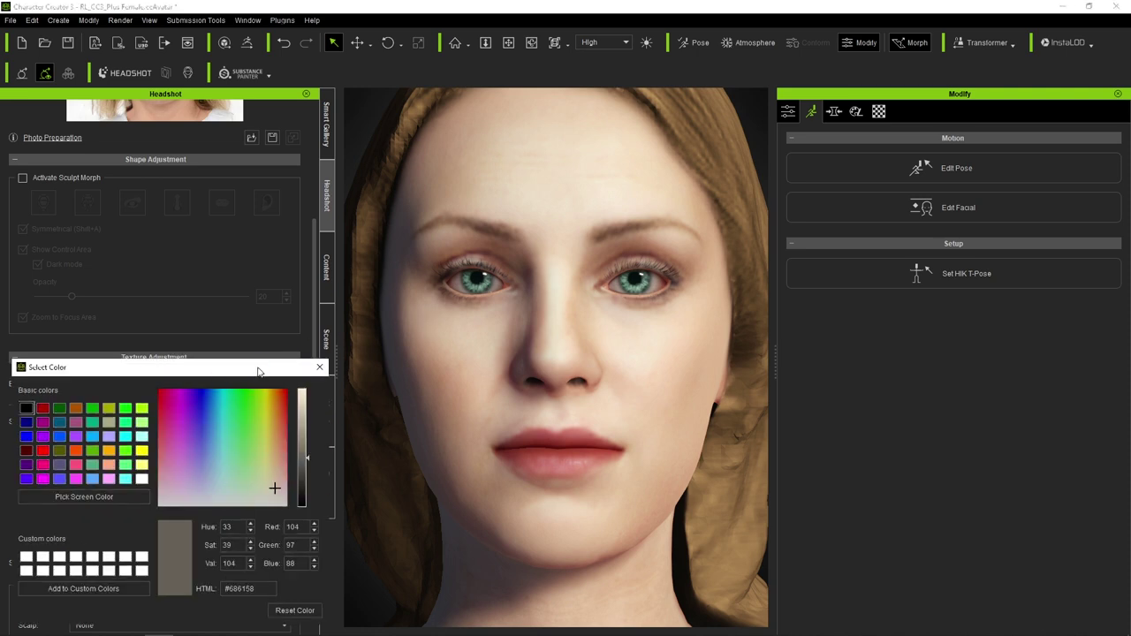
click(216, 374)
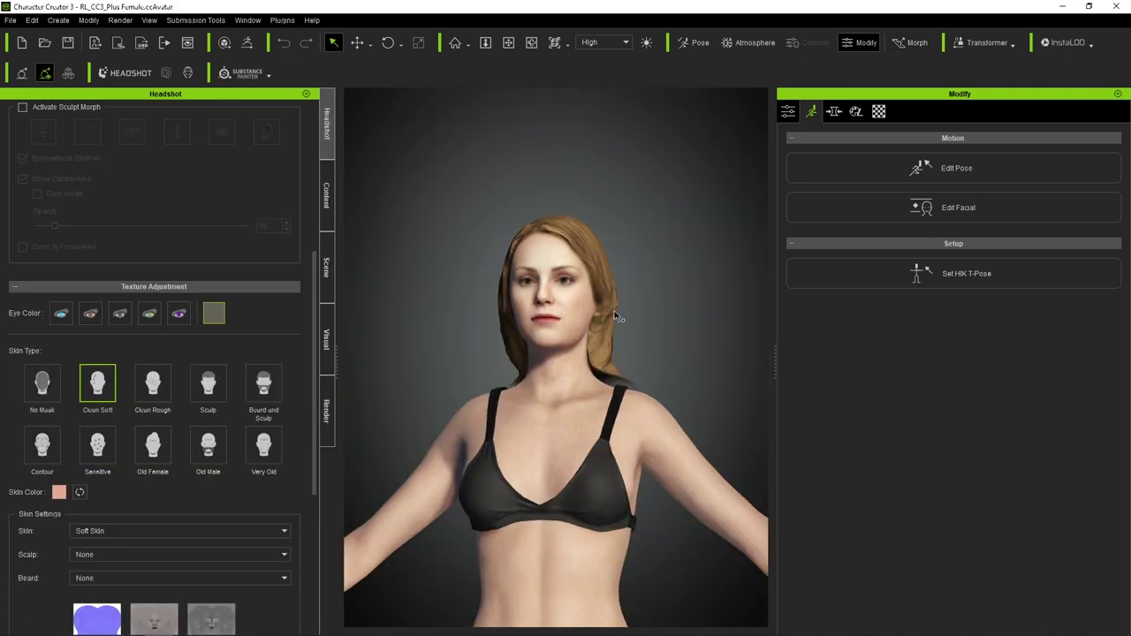
scroll(628, 265, up, 5)
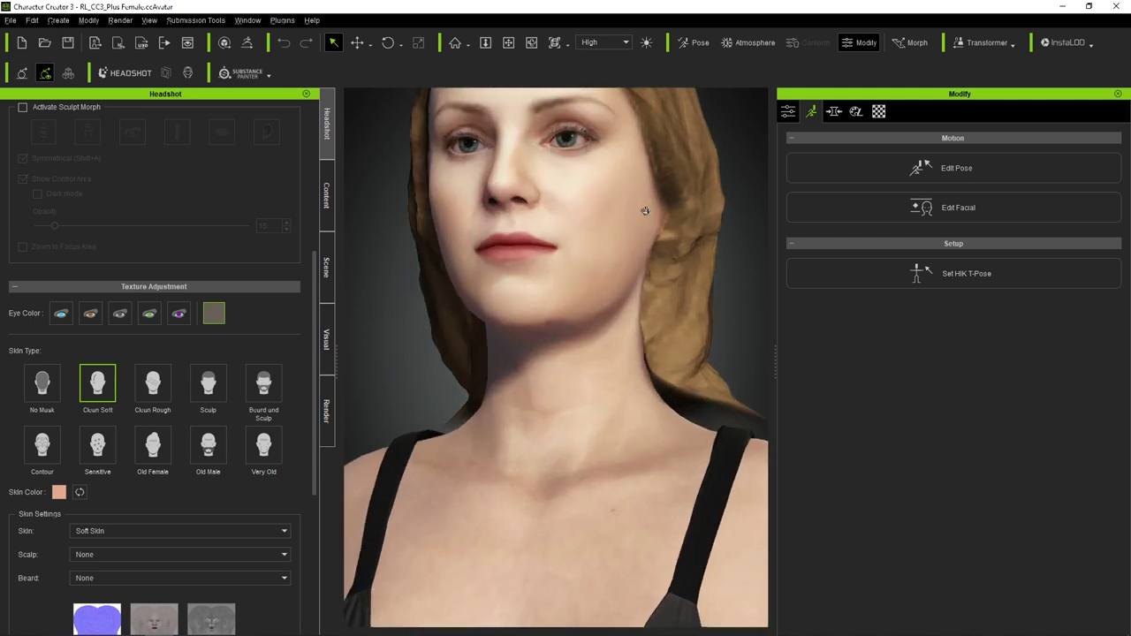
right_drag(640, 223, 618, 282)
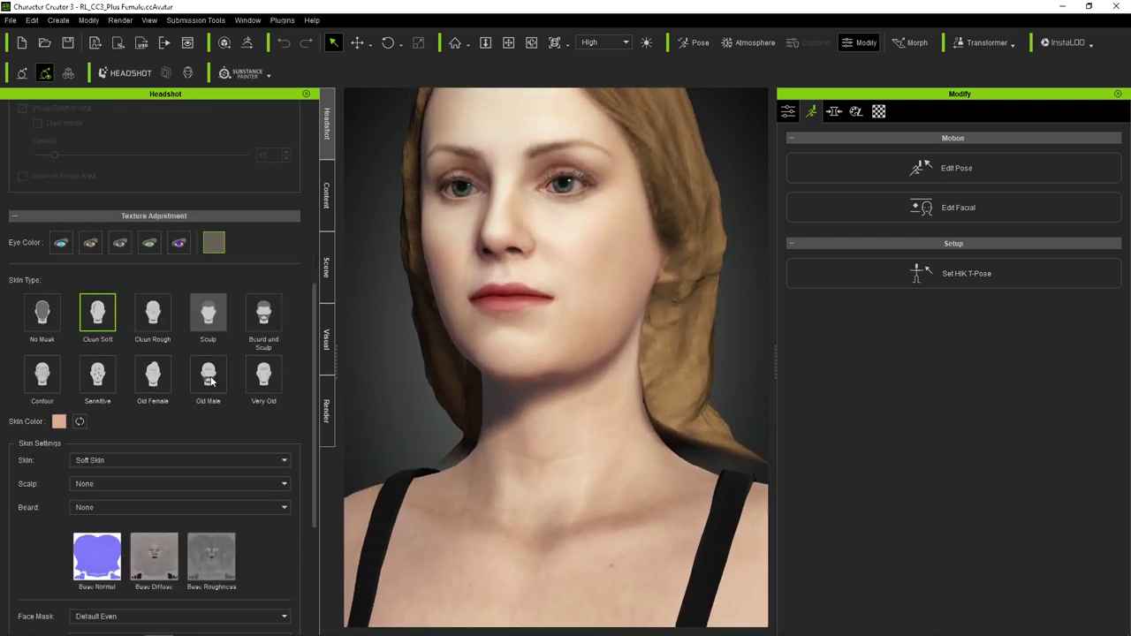
scroll(174, 401, down, 2)
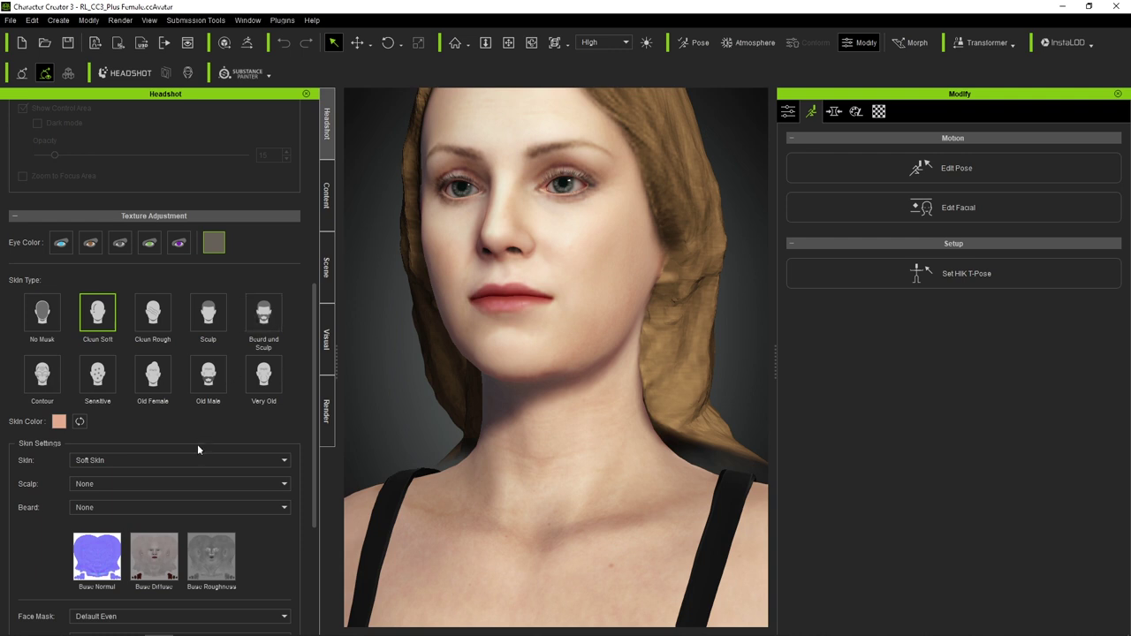
scroll(197, 444, down, 3)
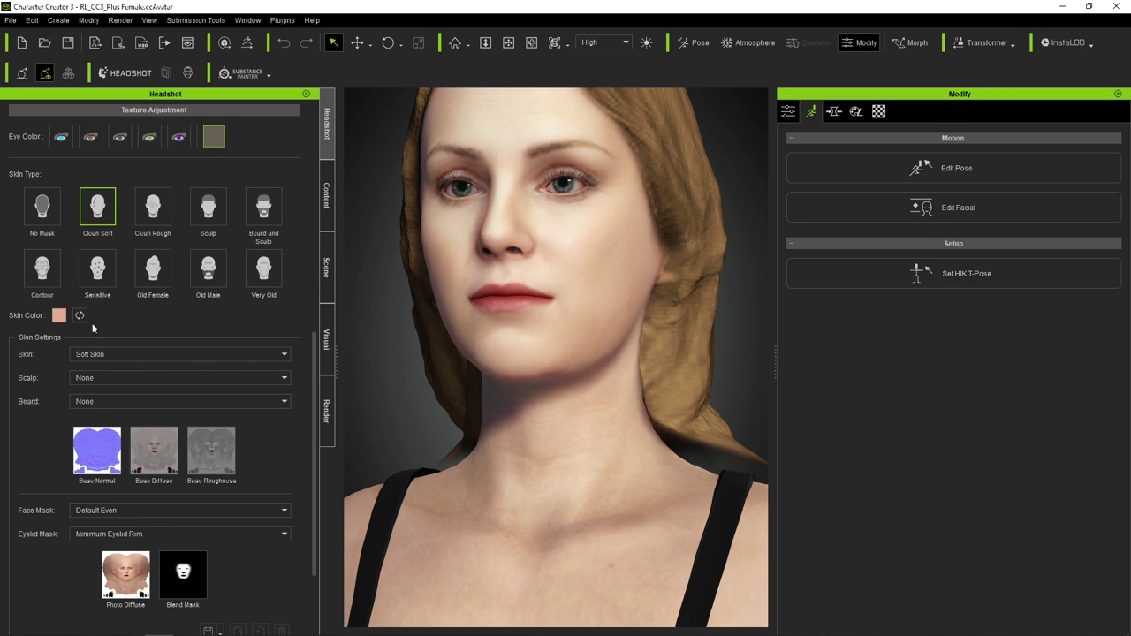
scroll(57, 315, down, 2)
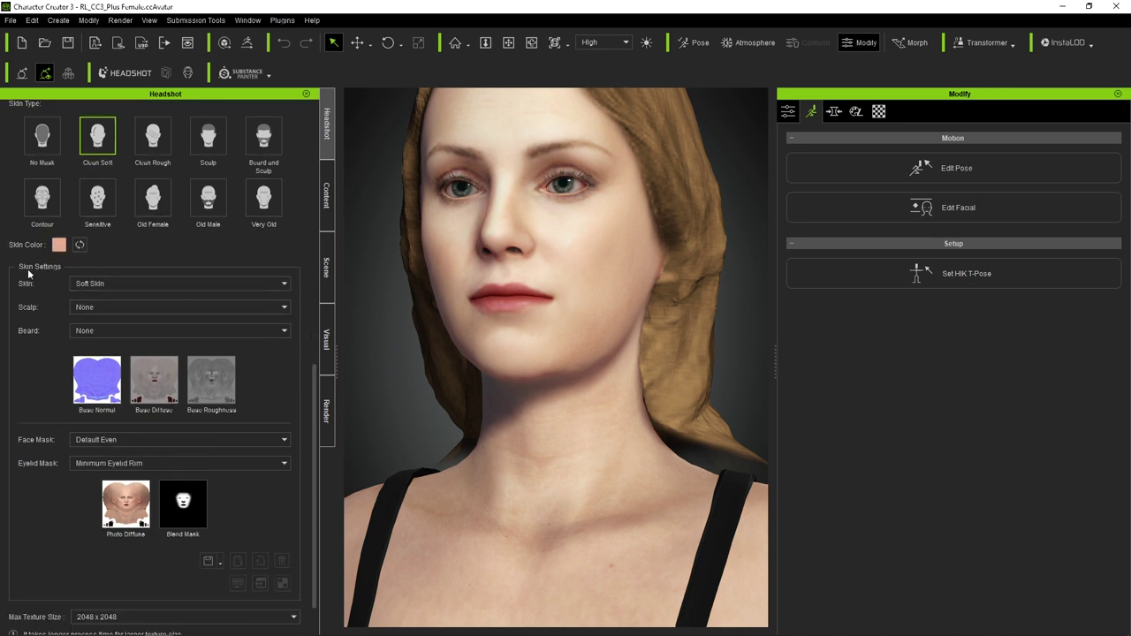
Keep Max Texture Size at 2048 x 2048 while orbiting and panning around the head
scroll(74, 327, down, 1)
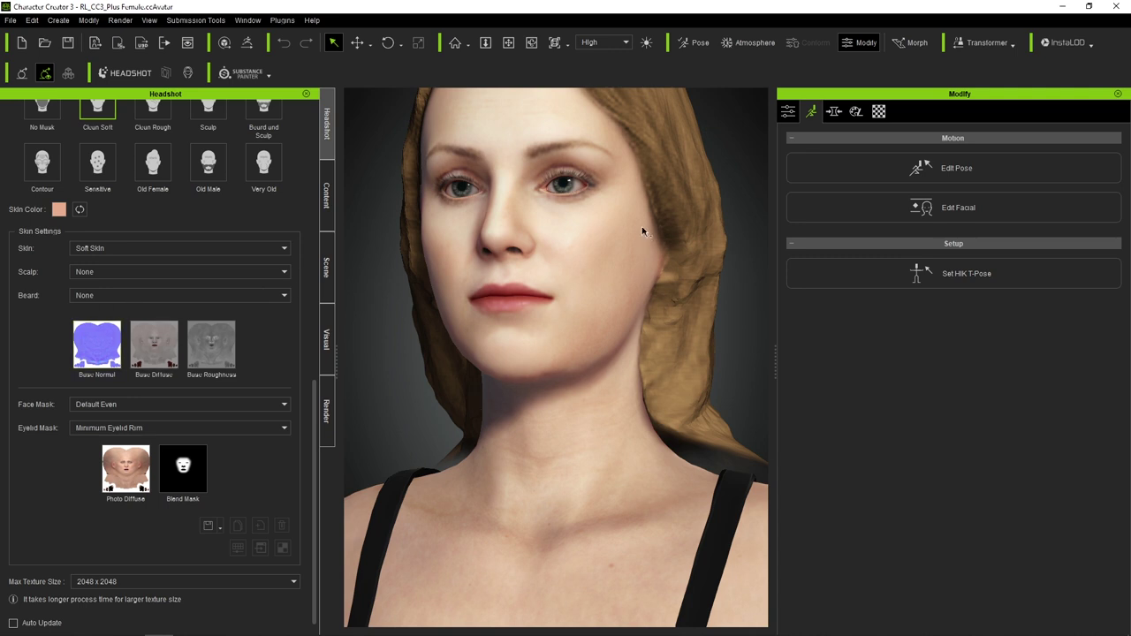
mouse_move(657, 221)
right_down()
mouse_move(450, 236)
mouse_move(505, 331)
mouse_move(512, 308)
mouse_move(526, 369)
mouse_move(371, 416)
right_up()
scroll(178, 493, down, 1)
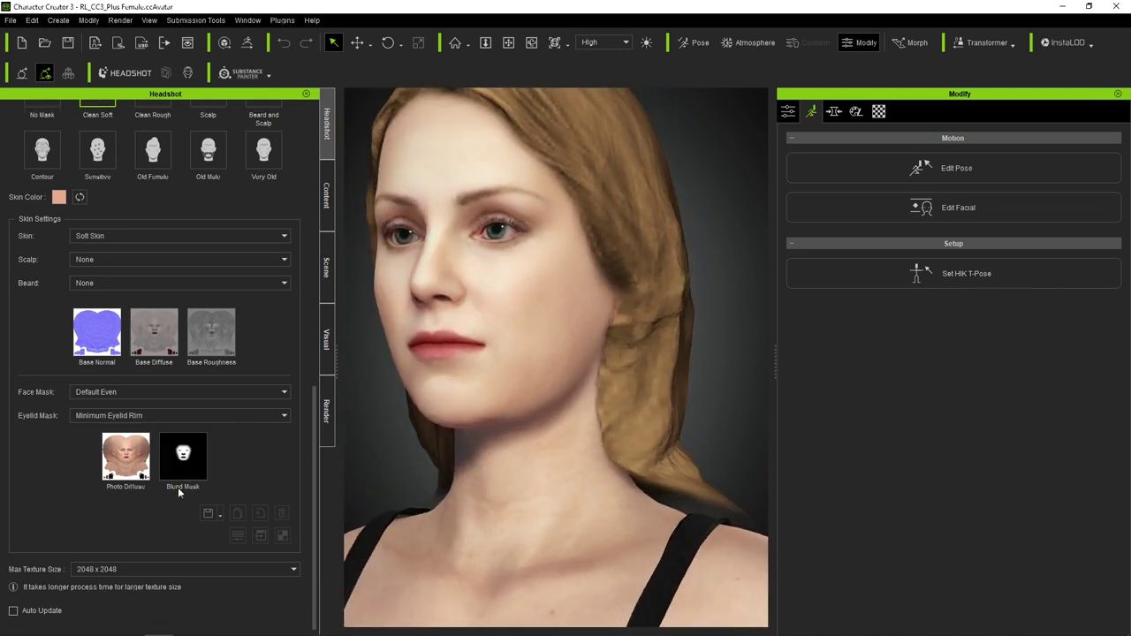
click(116, 572)
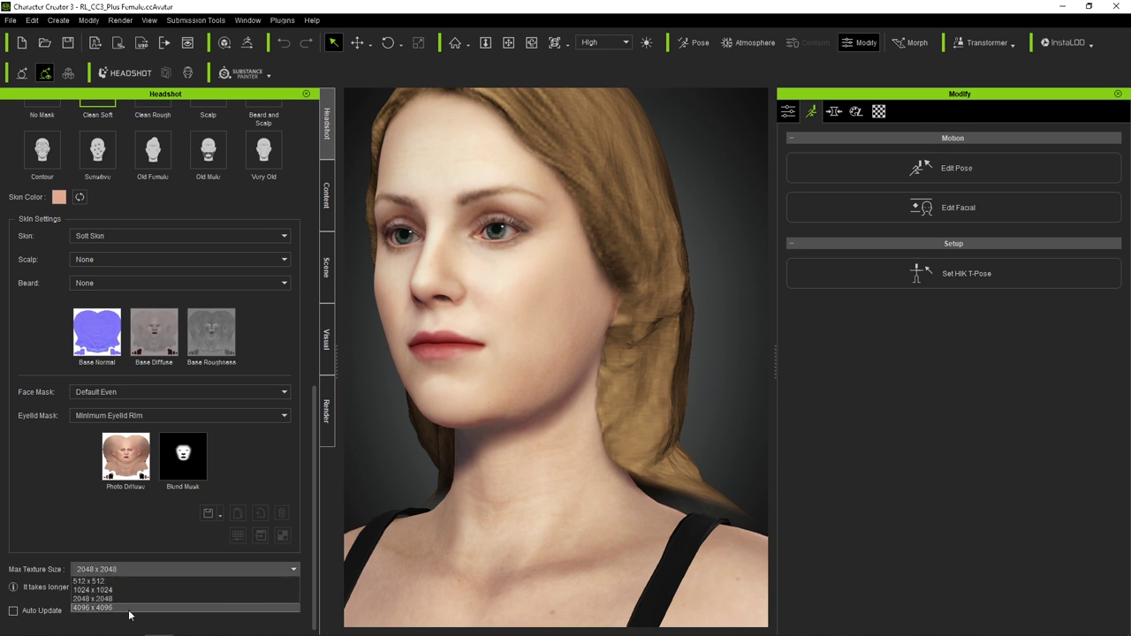
click(41, 501)
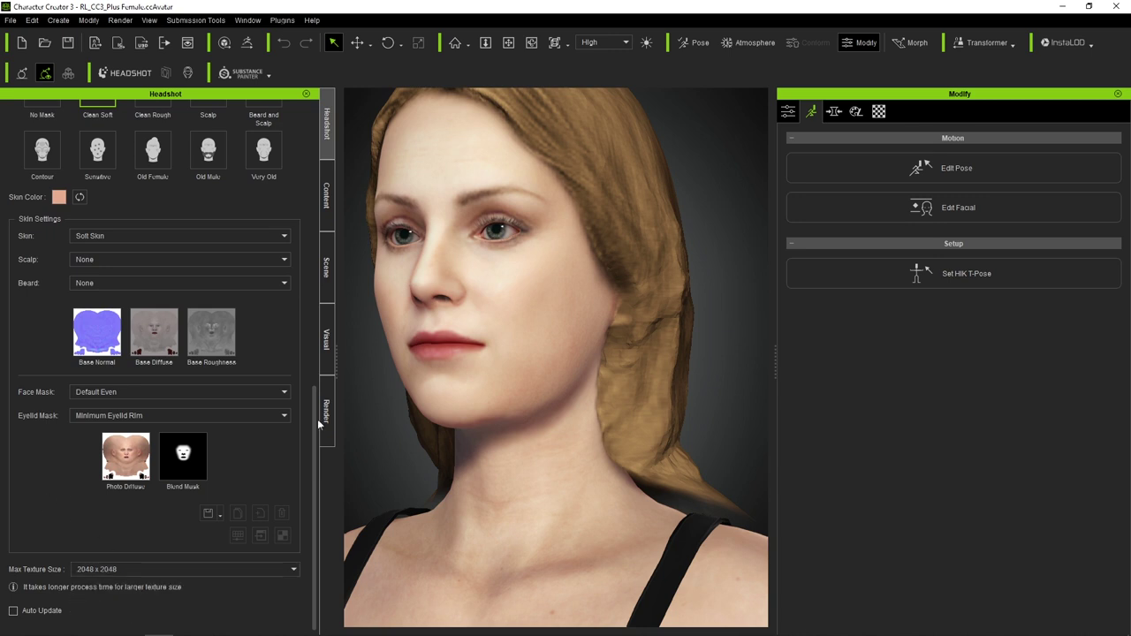
right_drag(608, 386, 596, 340)
scroll(495, 253, up, 5)
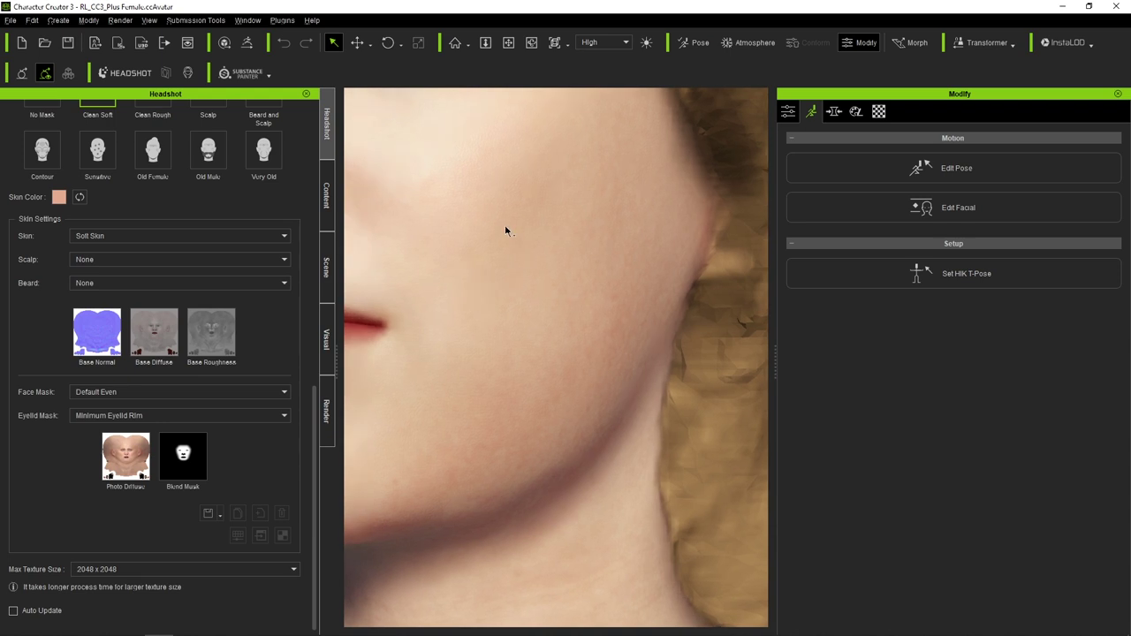
middle_drag(508, 230, 530, 490)
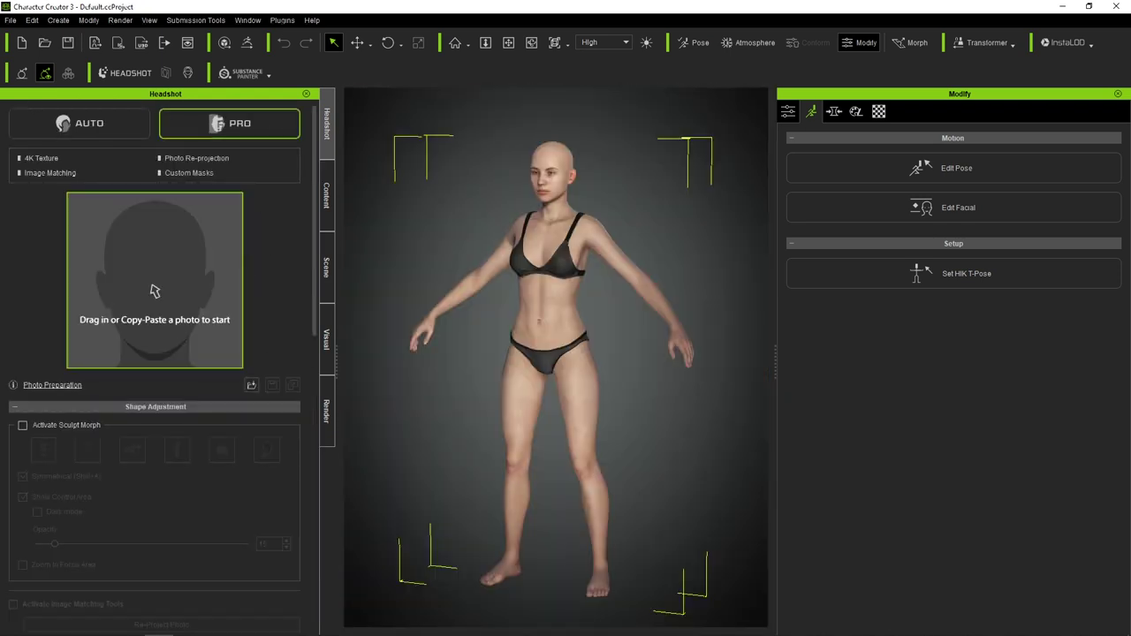
Load the older man's headshot photo and generate with Male body type and Old skin
drag(155, 290, 176, 246)
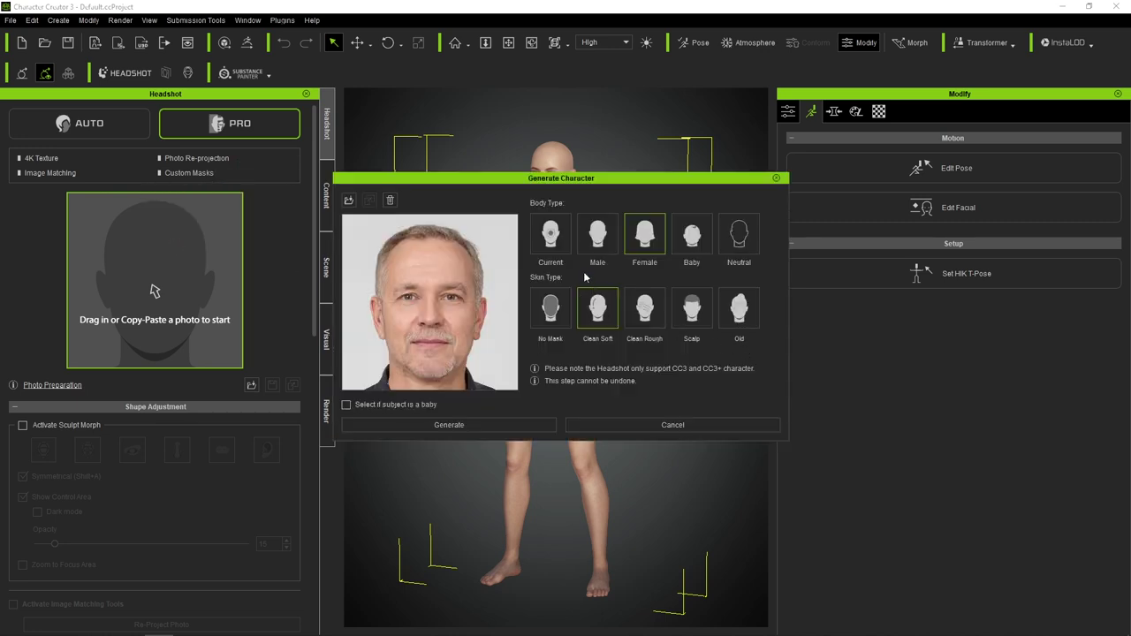
click(597, 235)
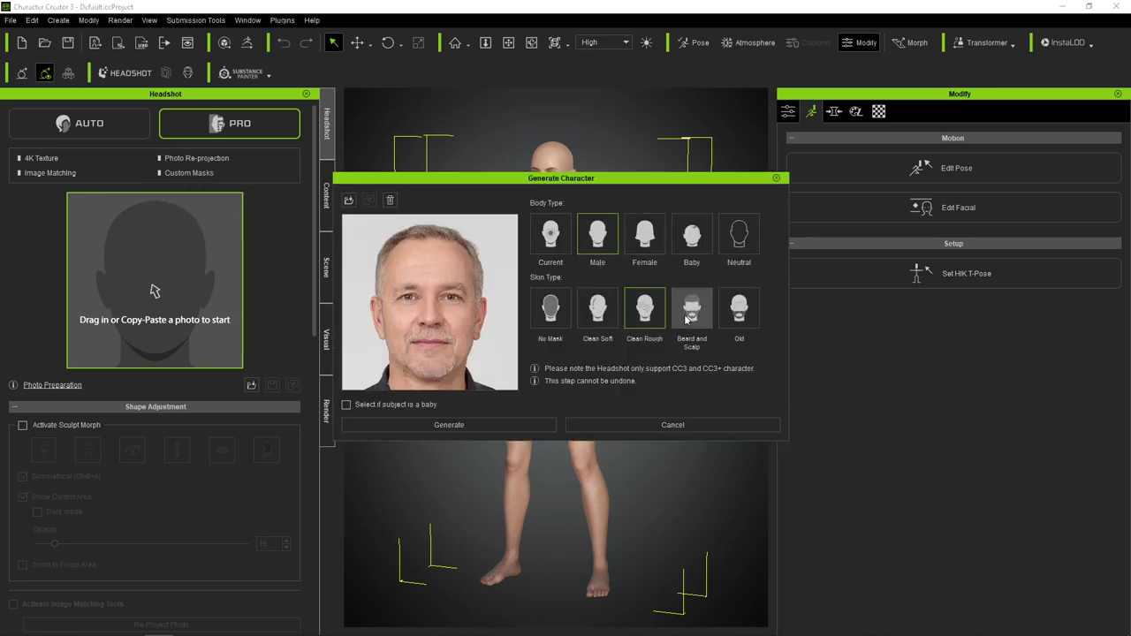
click(701, 322)
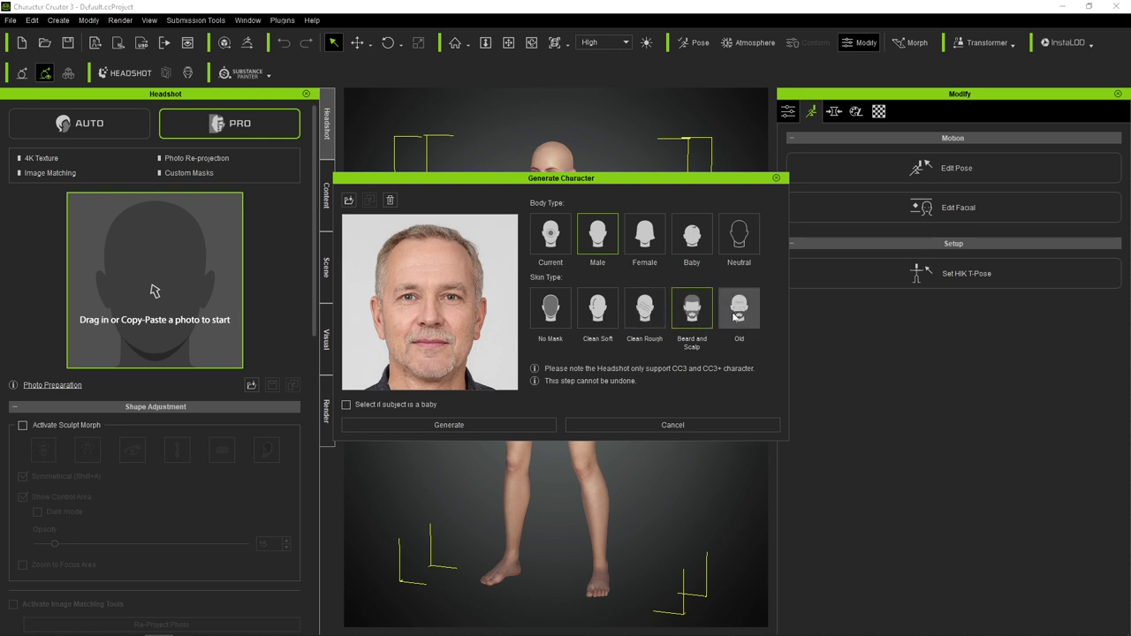
click(744, 315)
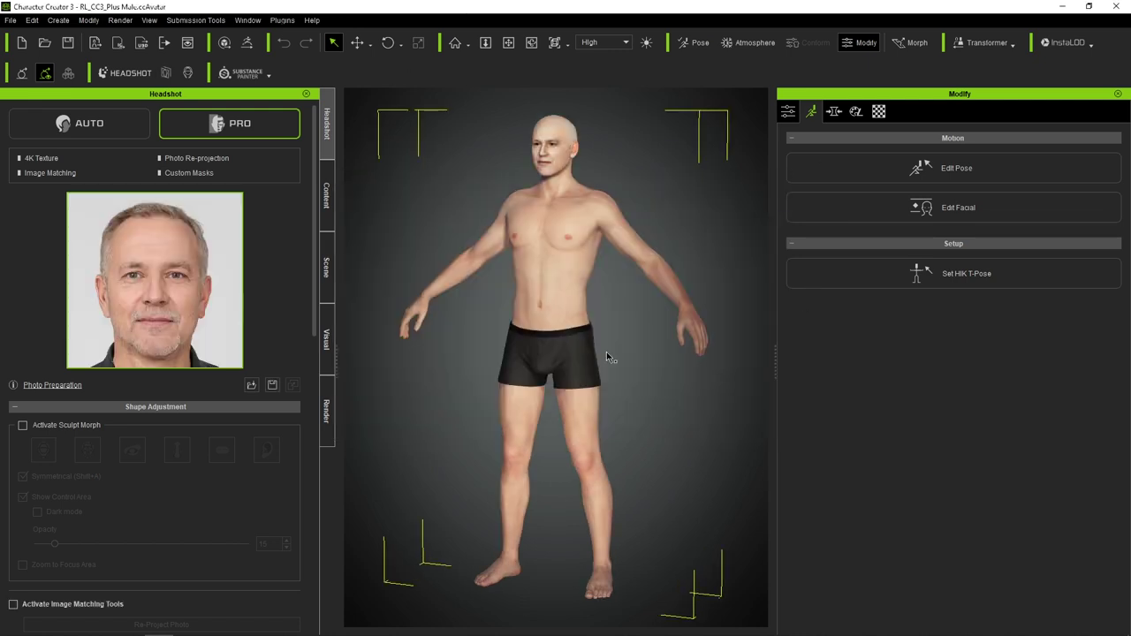
scroll(651, 226, up, 3)
scroll(650, 225, up, 3)
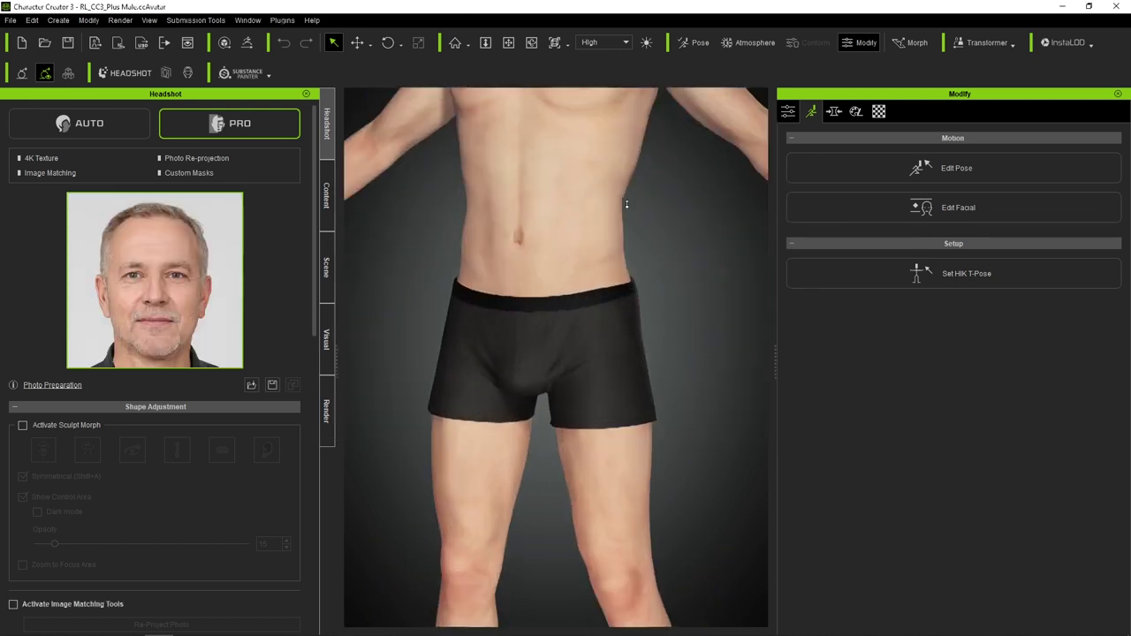
middle_drag(619, 177, 606, 350)
right_drag(606, 350, 495, 265)
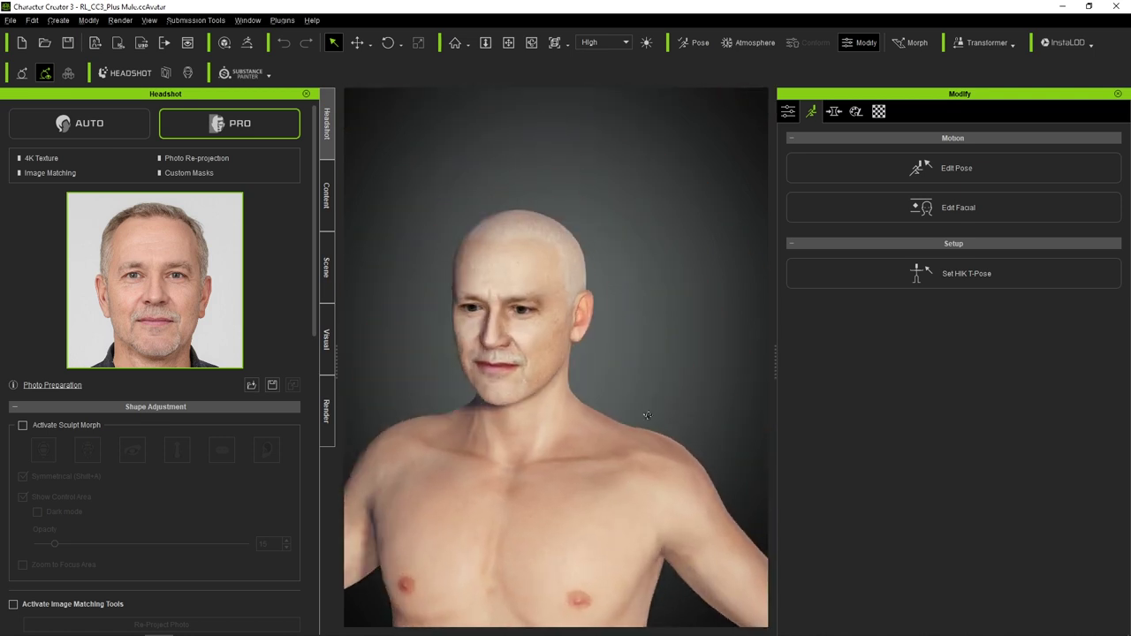
scroll(486, 263, up, 2)
scroll(483, 261, up, 2)
middle_drag(484, 262, 505, 194)
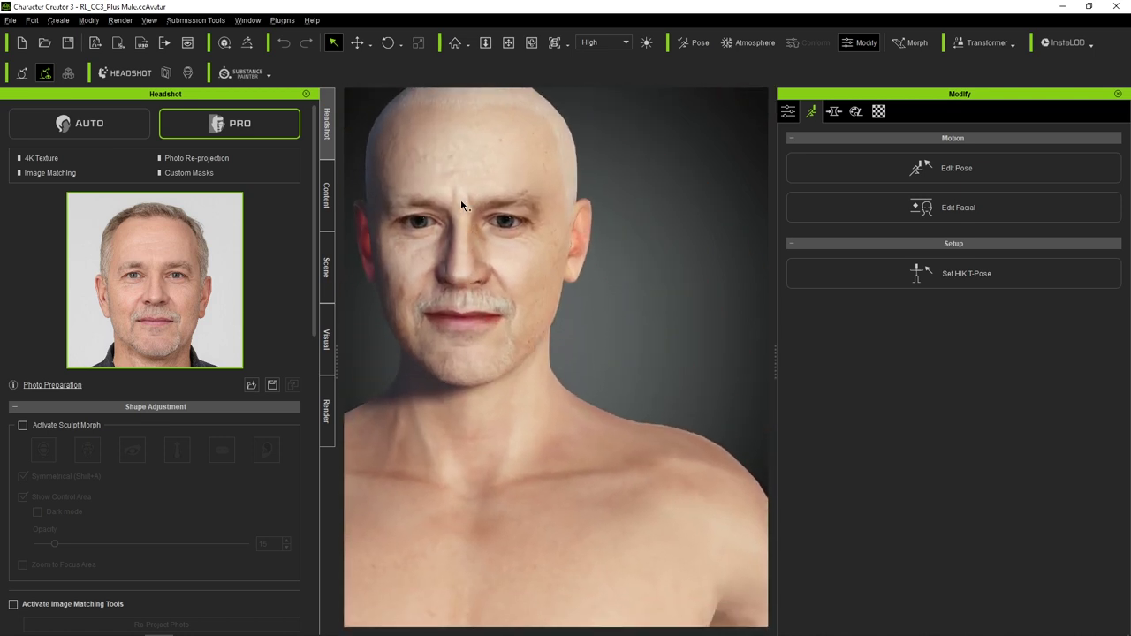
scroll(506, 194, down, 2)
scroll(572, 311, up, 2)
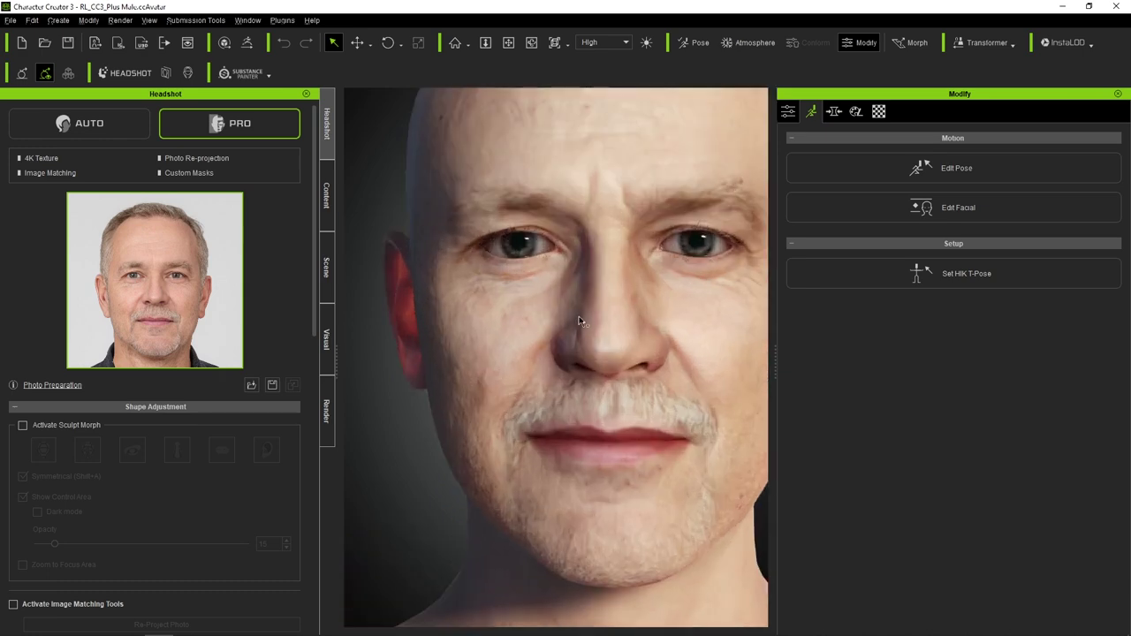
scroll(594, 327, down, 1)
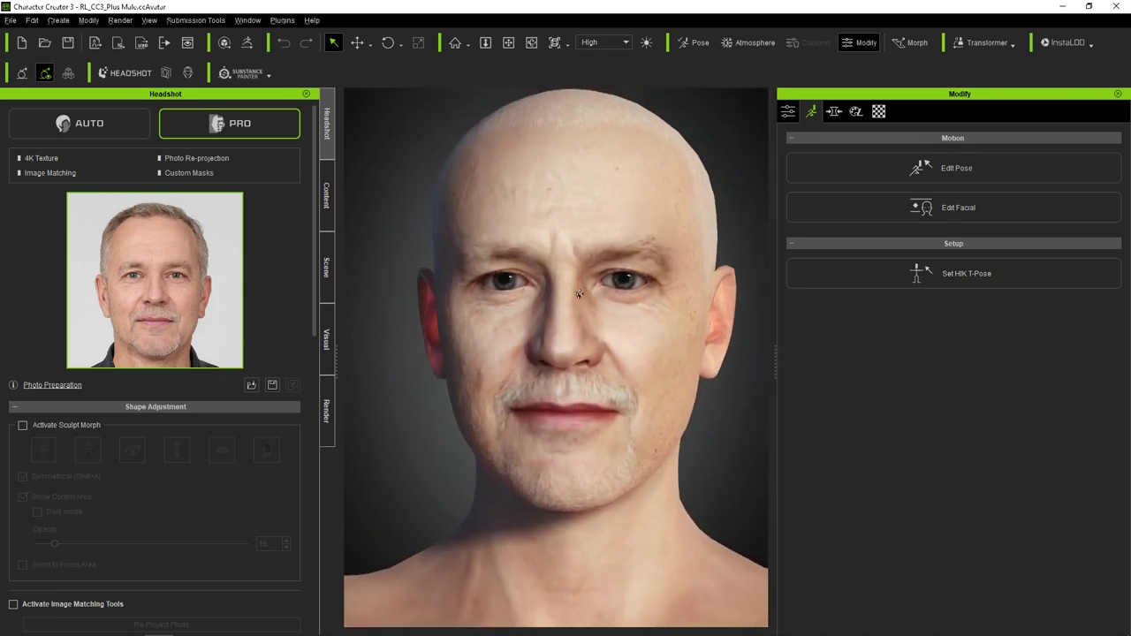
right_drag(603, 294, 371, 296)
scroll(509, 311, up, 5)
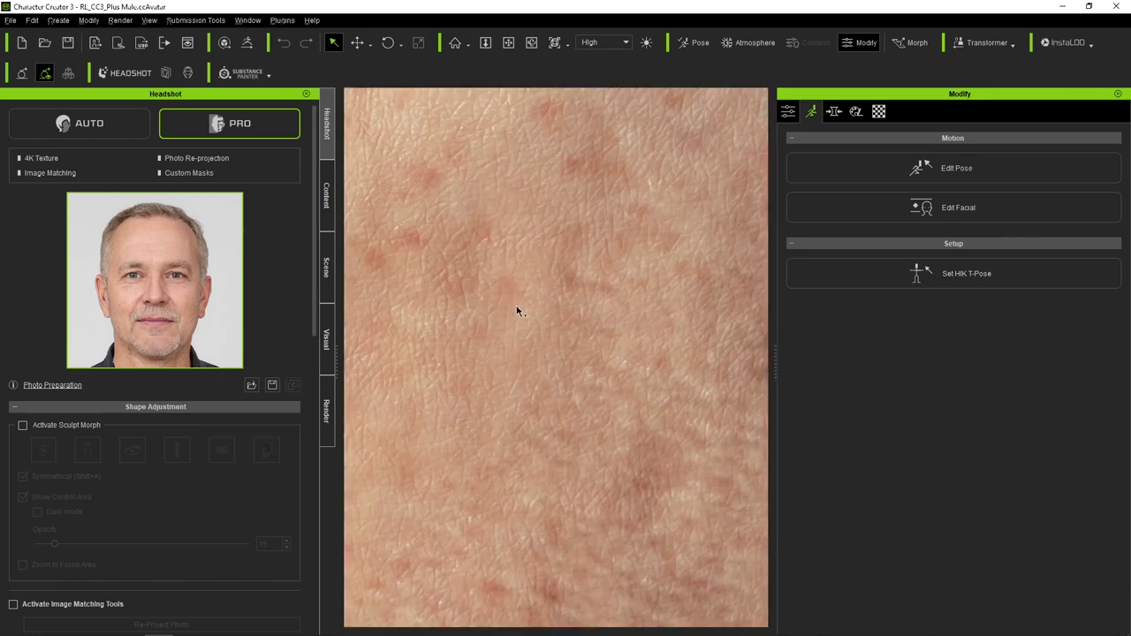
scroll(514, 304, down, 1)
scroll(518, 457, down, 5)
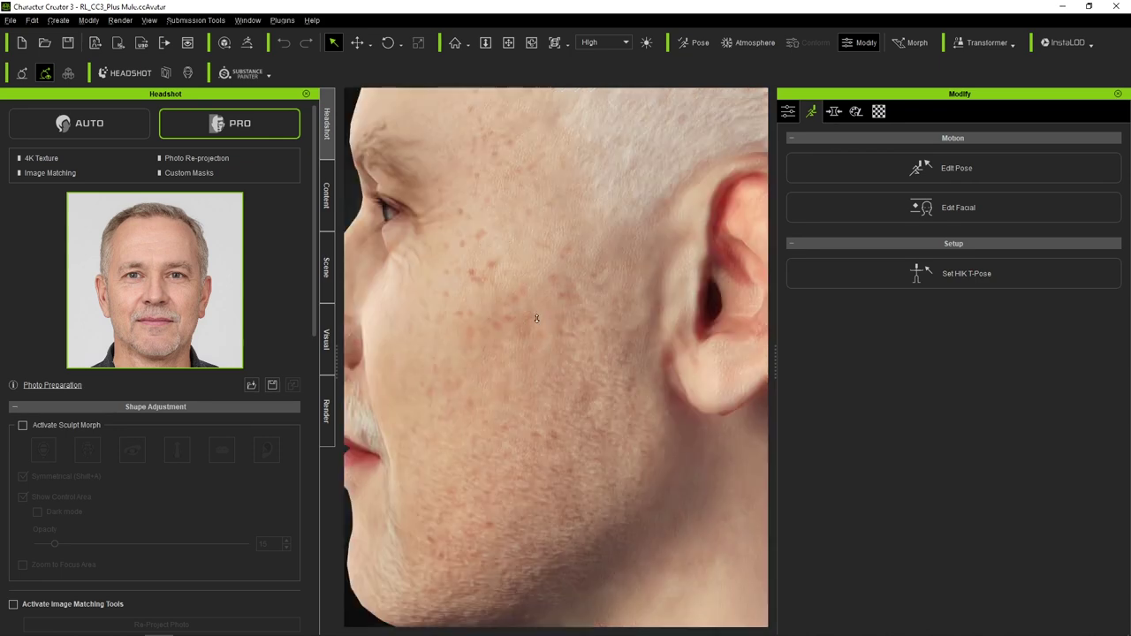
mouse_move(518, 457)
right_down()
mouse_move(925, 309)
mouse_move(768, 345)
right_up()
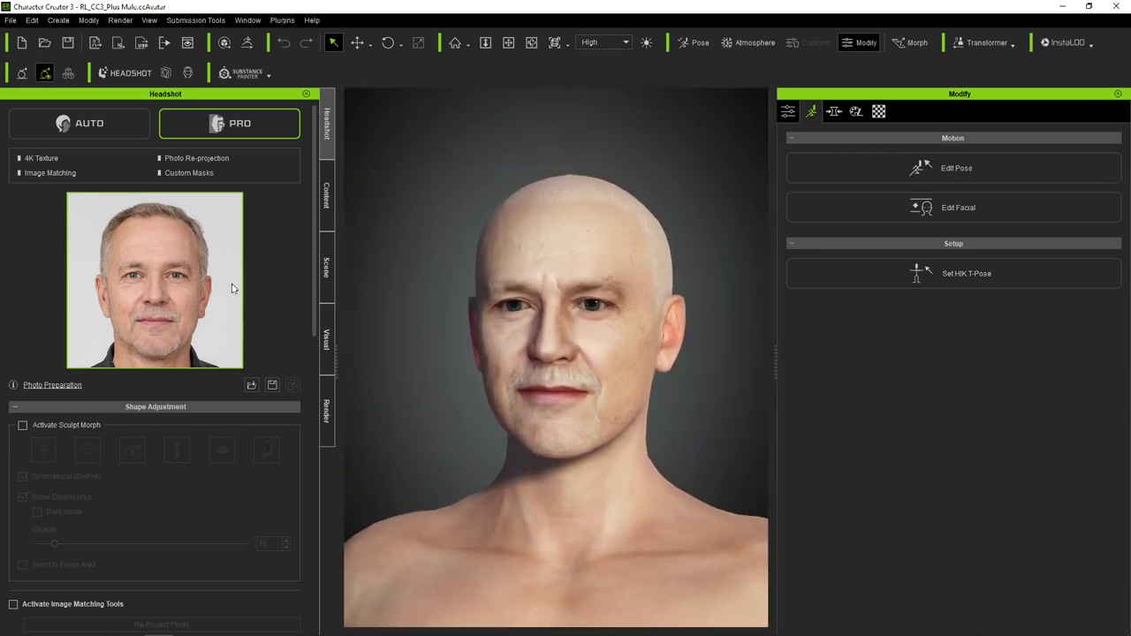
right_drag(623, 312, 694, 300)
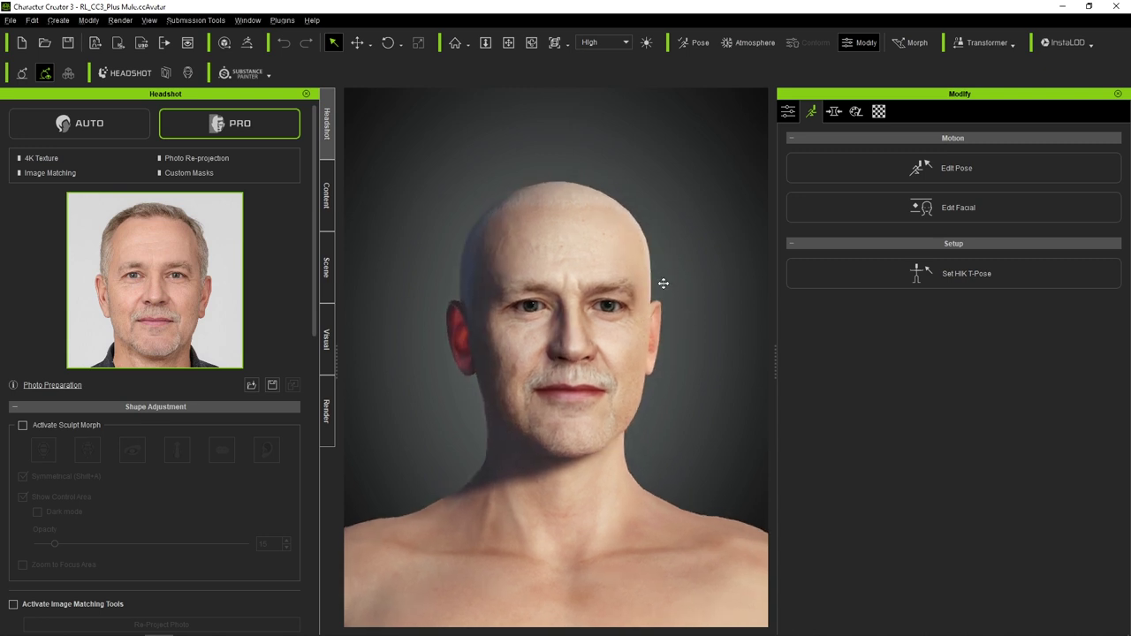
mouse_move(664, 282)
middle_down()
mouse_move(651, 233)
mouse_move(611, 316)
middle_up()
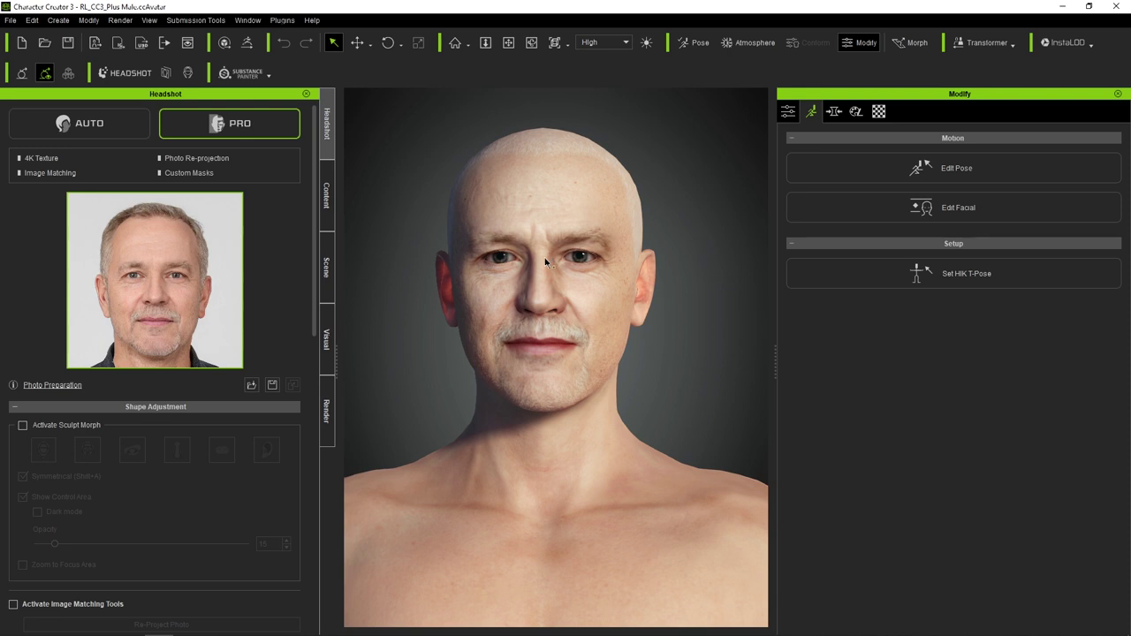
scroll(544, 274, up, 5)
scroll(550, 269, down, 4)
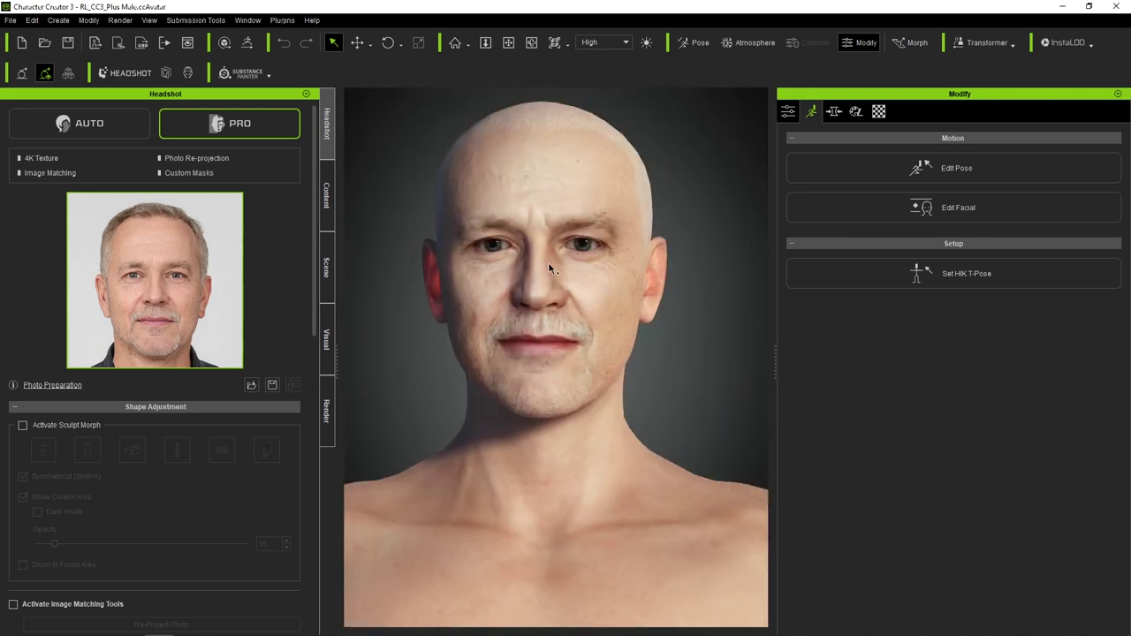
right_drag(547, 276, 456, 272)
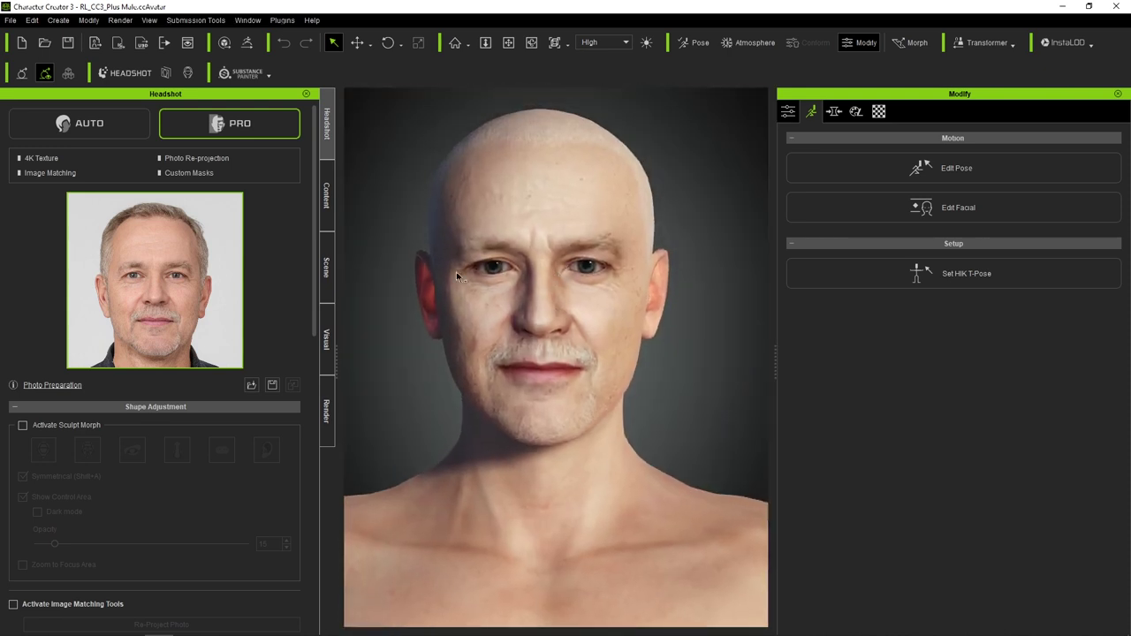
scroll(244, 292, down, 2)
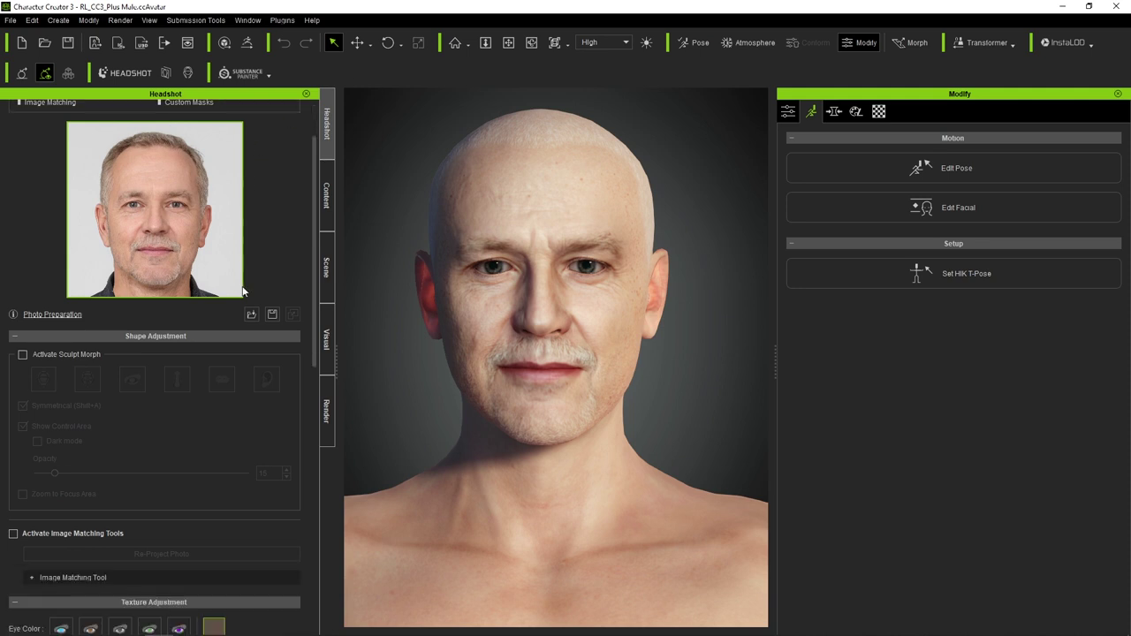
scroll(217, 209, up, 2)
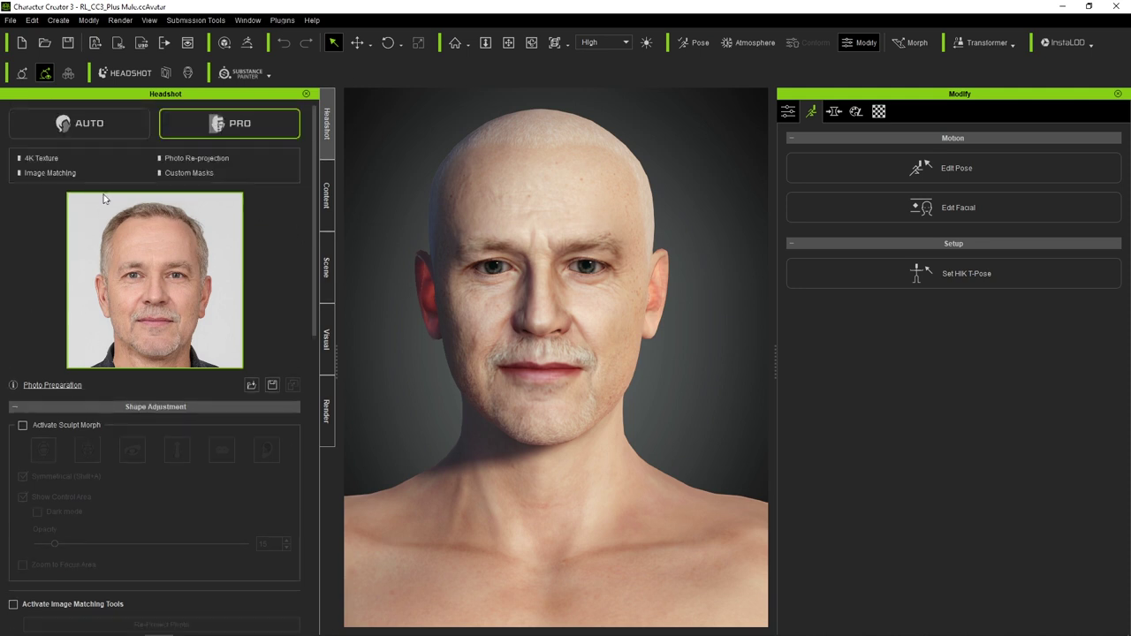
scroll(238, 351, down, 3)
scroll(235, 348, down, 1)
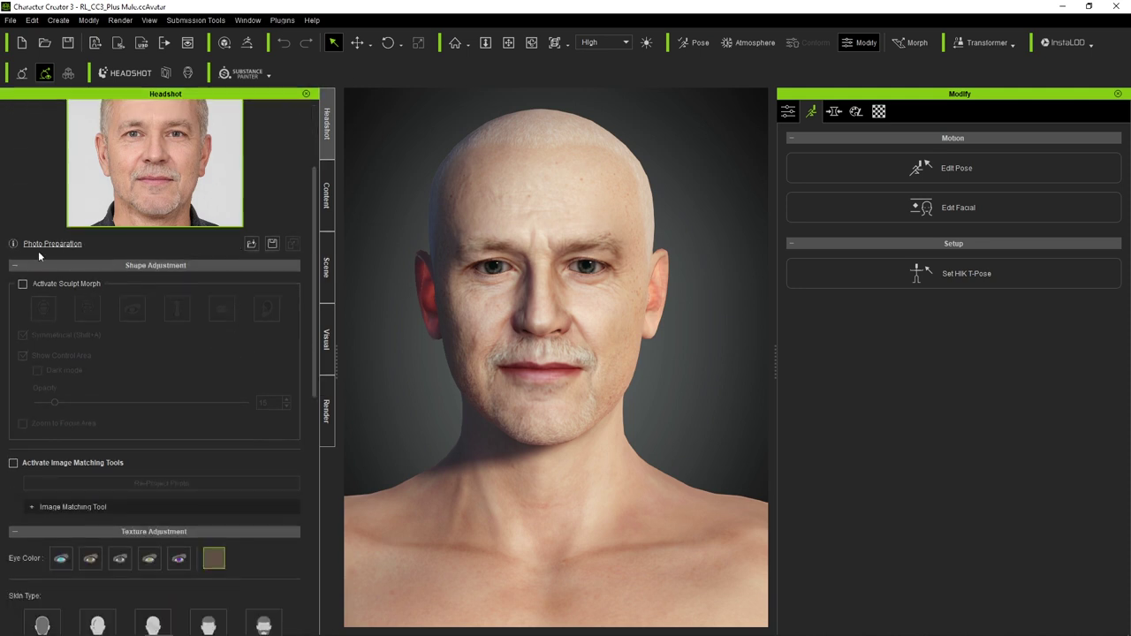
Enable Sculpt Morph and Image Matching, with the photo overlay at 27 opacity
click(23, 285)
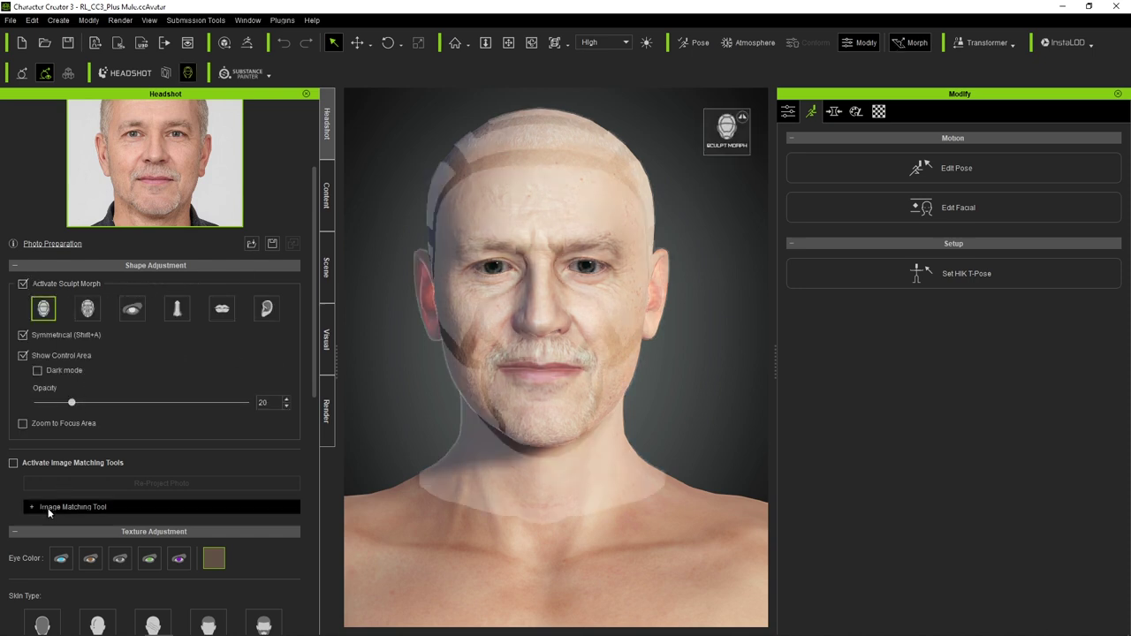
click(82, 463)
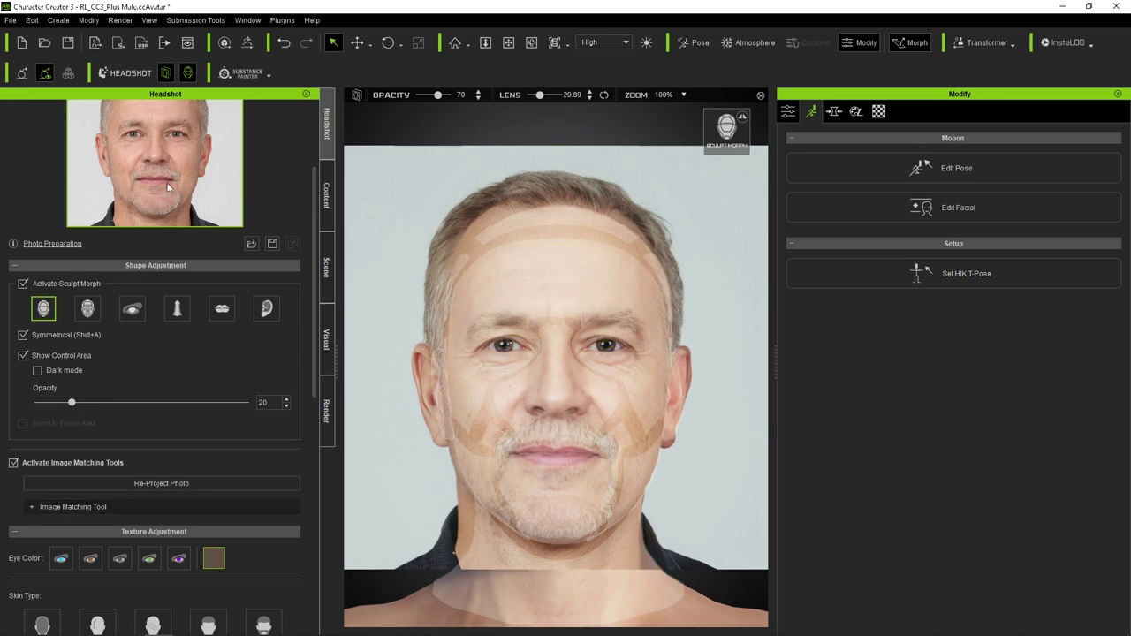
drag(436, 94, 419, 100)
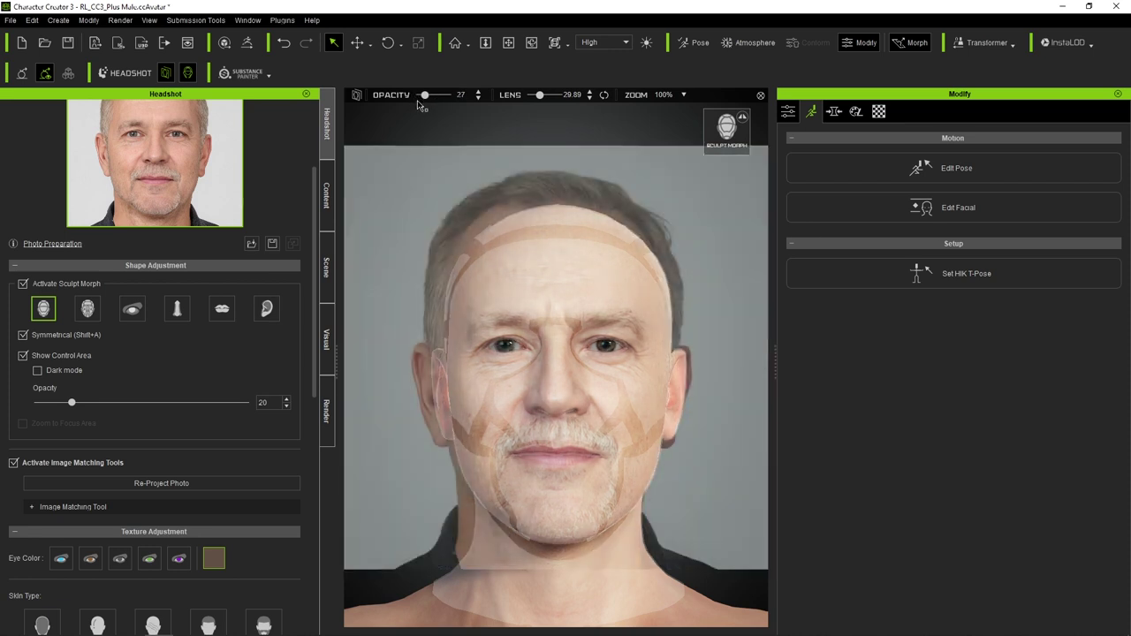
Sculpt the skull taller to Skull Height 100 and angle the ears inward to -26
drag(549, 226, 572, 132)
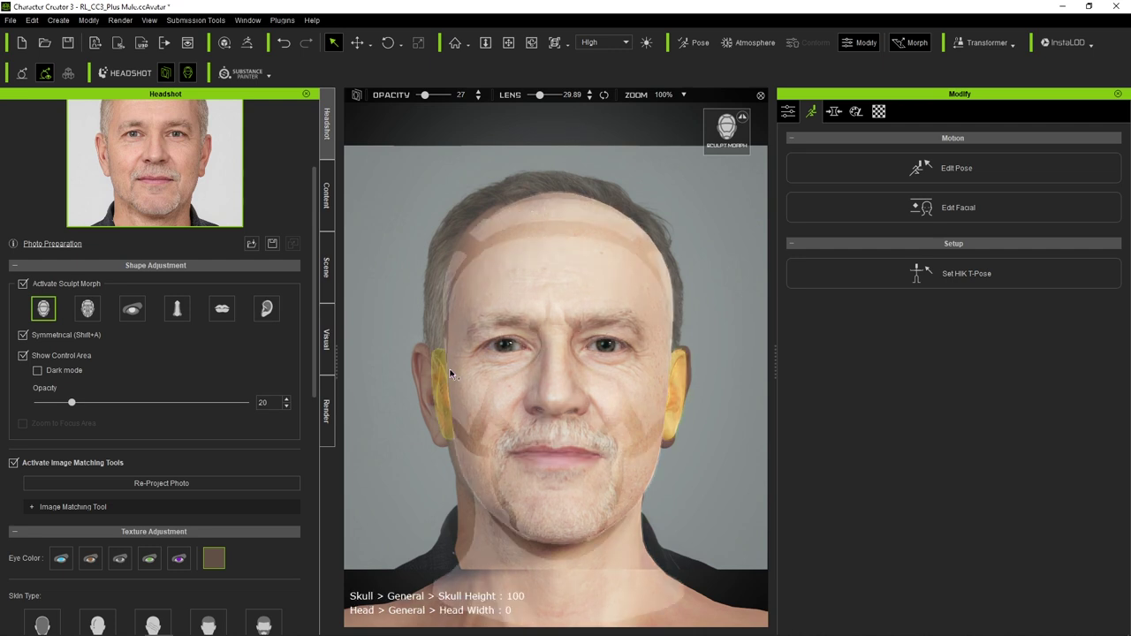
drag(432, 381, 366, 384)
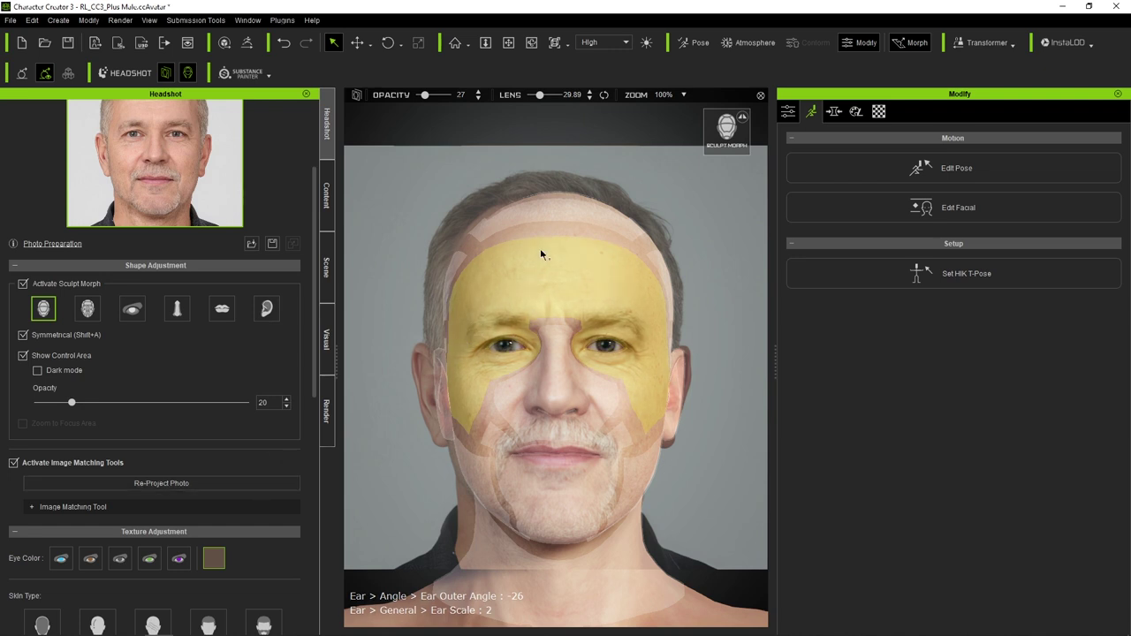
click(833, 112)
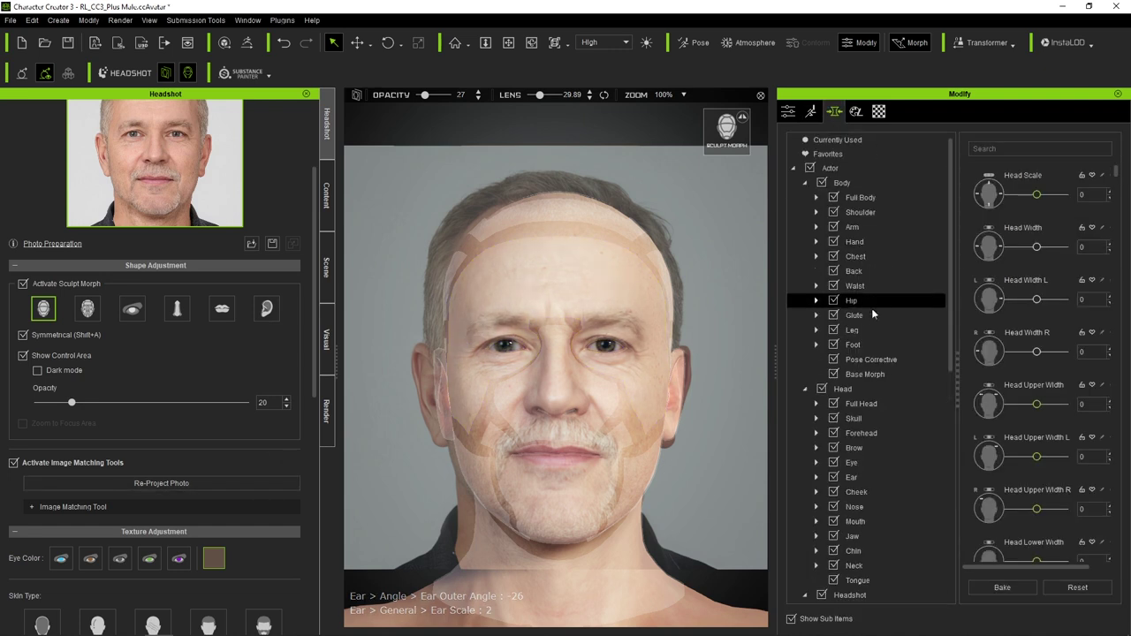
Browse the head morphs, previewing CC1_Base Female, then reach the Headshot head shape sliders
click(856, 390)
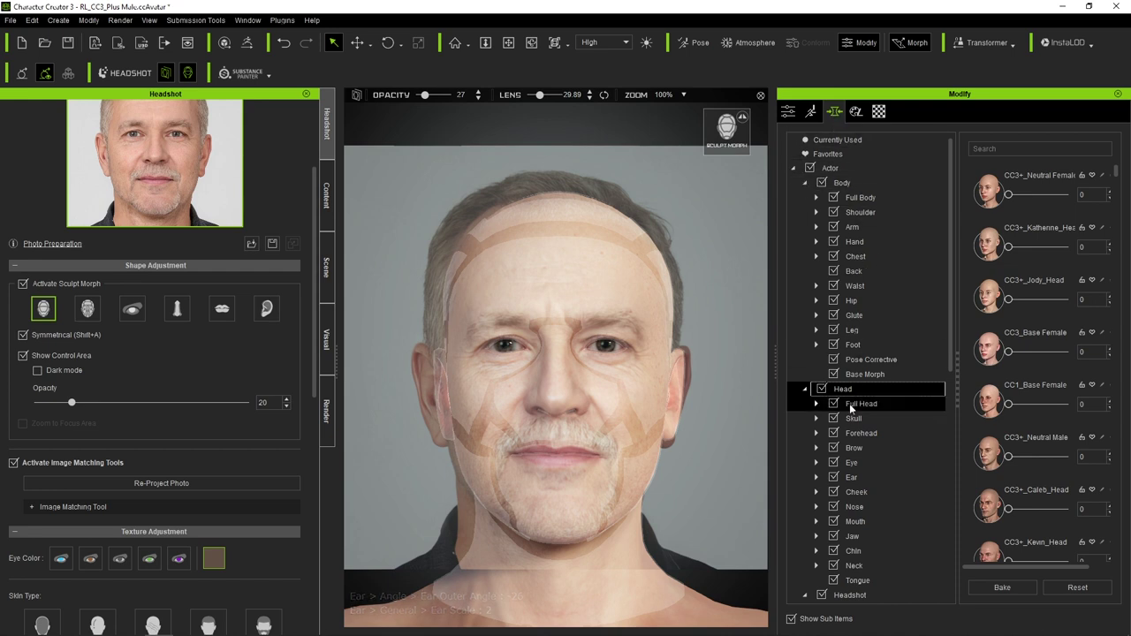
scroll(867, 386, down, 1)
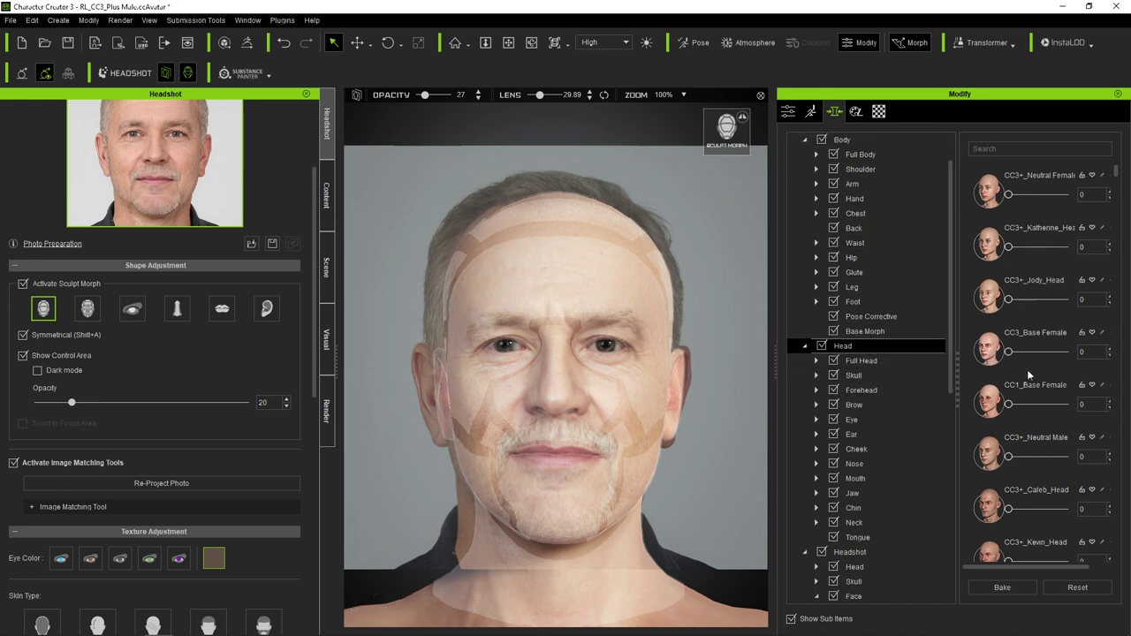
drag(1008, 404, 987, 406)
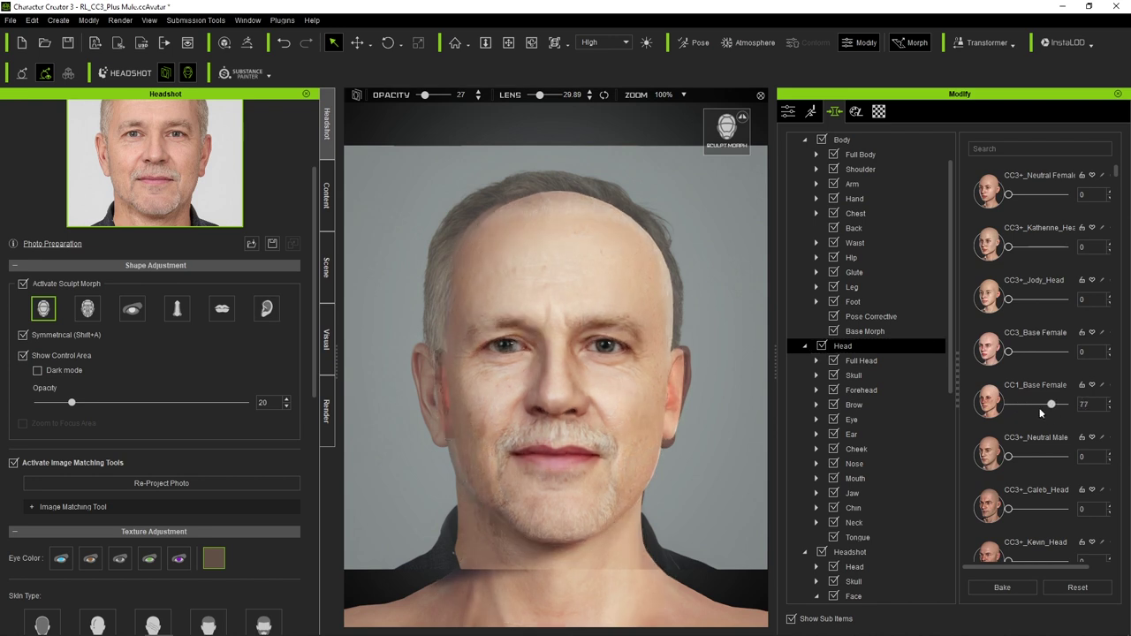
click(866, 361)
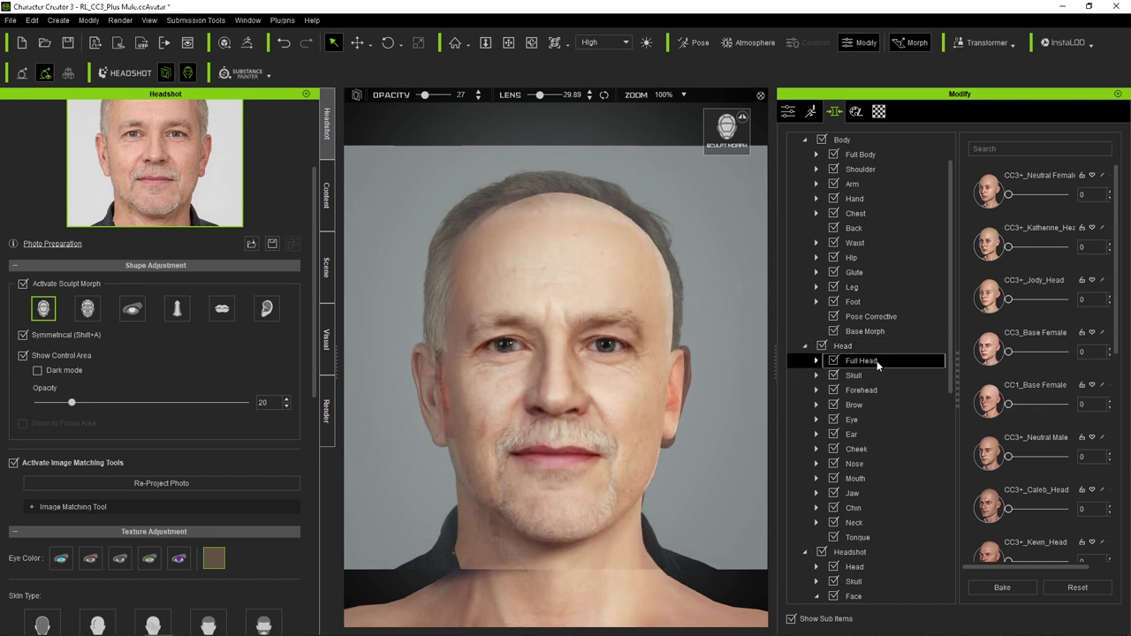
ctrl+click(870, 392)
click(855, 566)
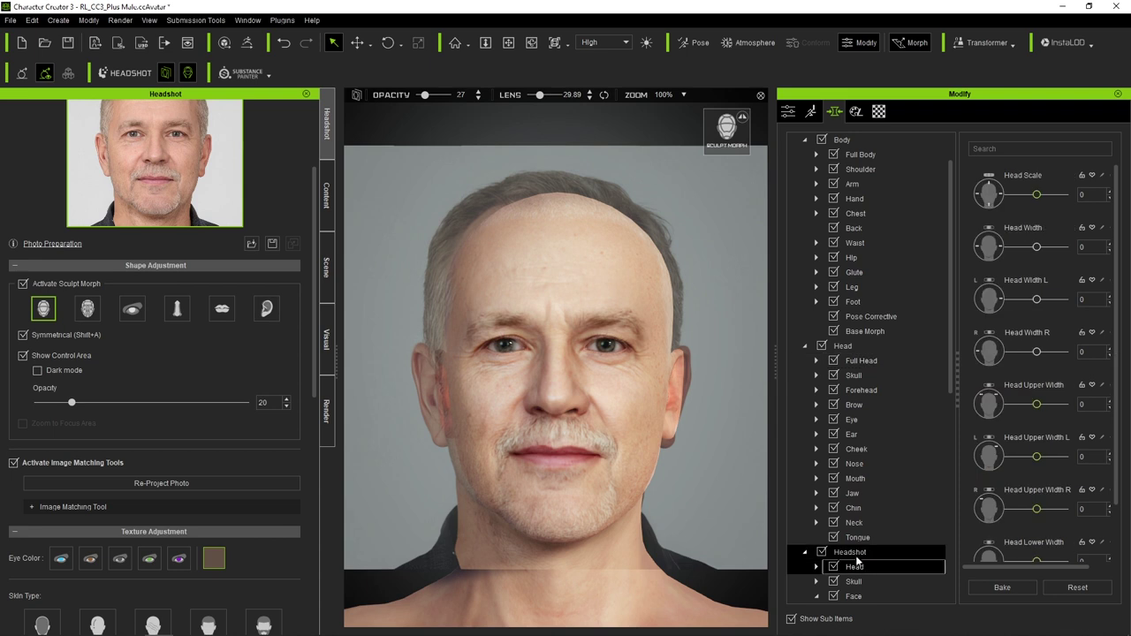
scroll(888, 495, down, 3)
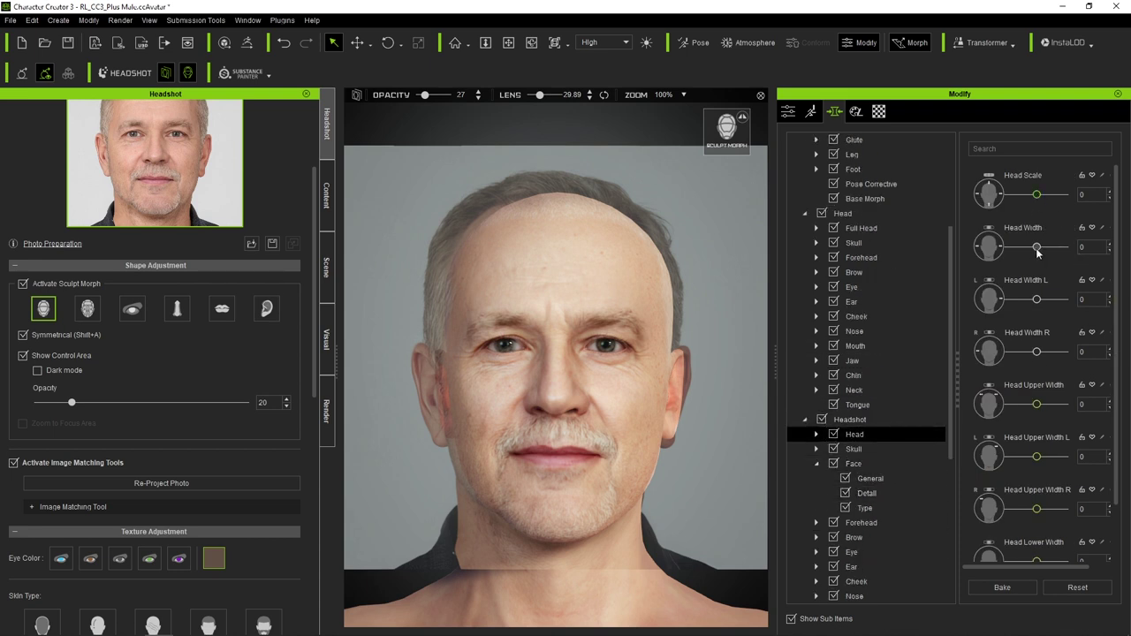
Adjust Head Width and Head Width R and bake, then set Head Width -46 and bake again
mouse_move(1038, 247)
mouse_down()
mouse_move(1064, 248)
mouse_move(1038, 293)
mouse_up()
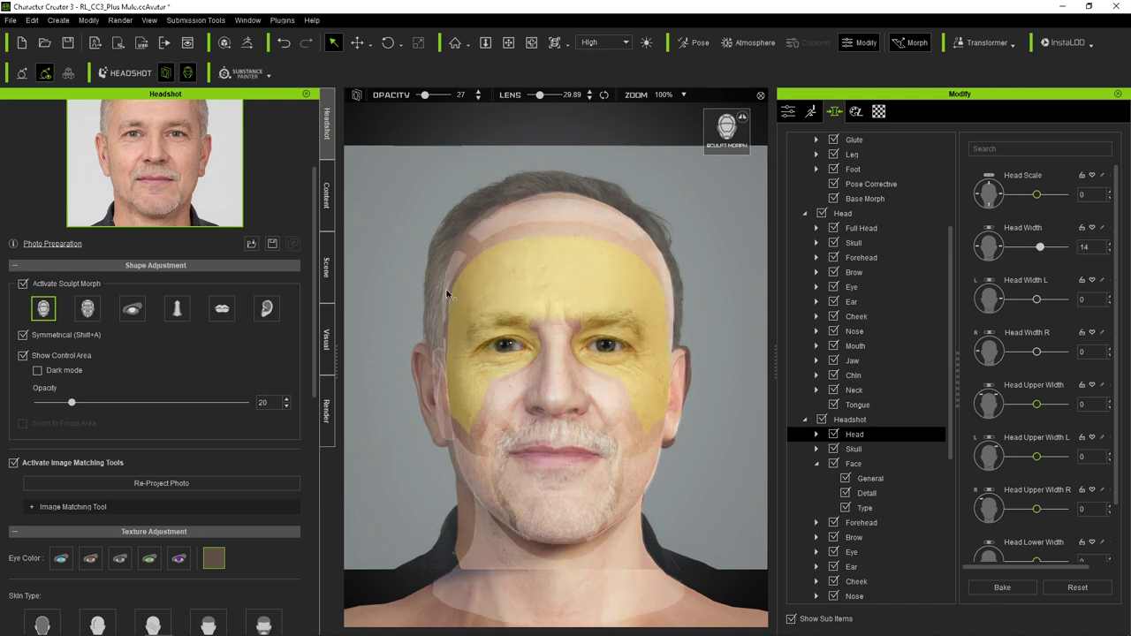
drag(1036, 356, 1100, 356)
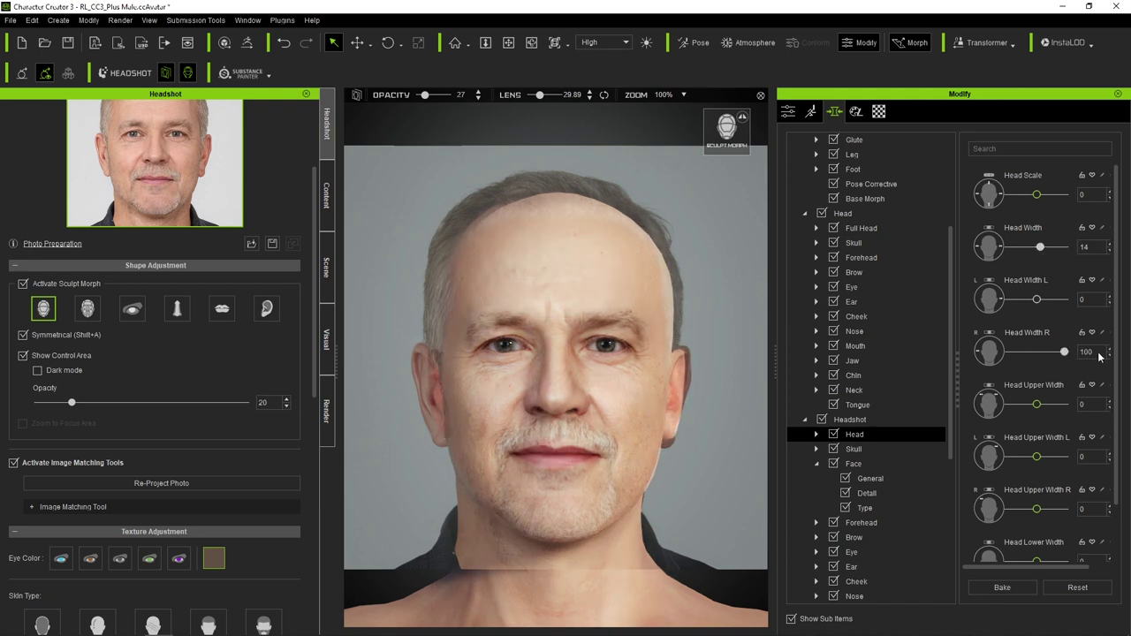
click(1003, 587)
mouse_move(1036, 248)
mouse_down()
mouse_move(1088, 251)
mouse_move(1025, 250)
mouse_up()
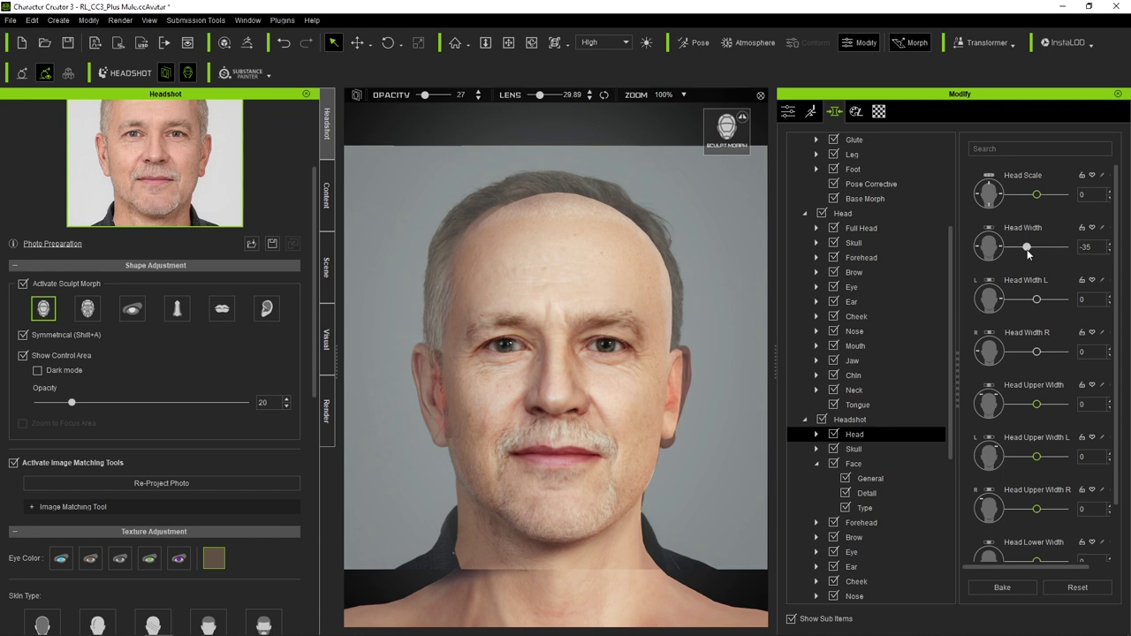
click(1003, 585)
mouse_move(530, 353)
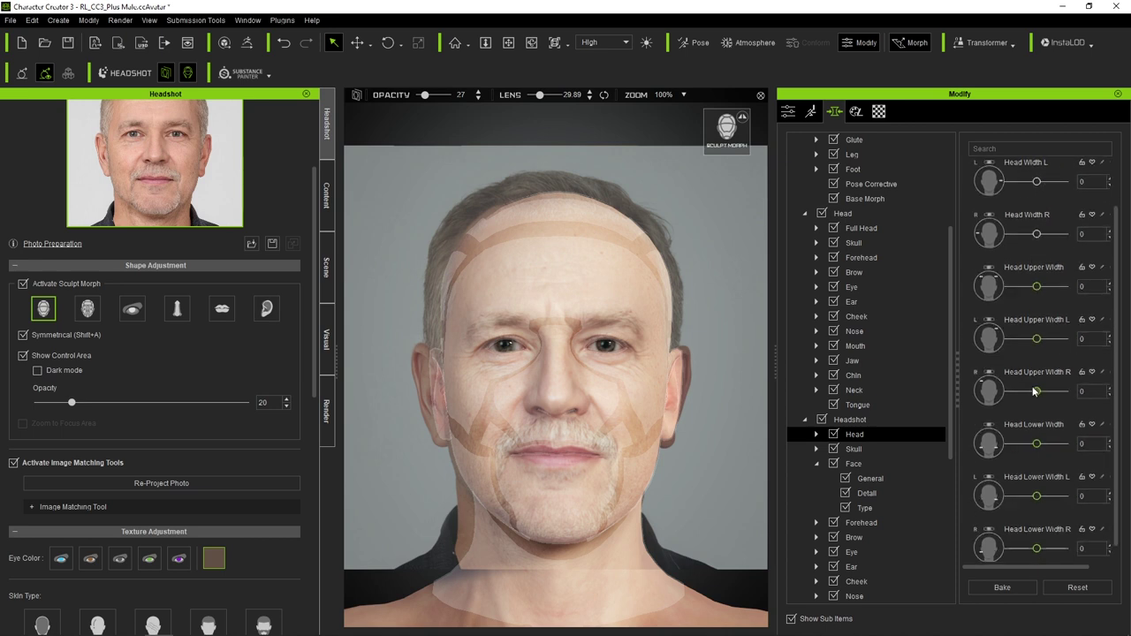
Raise Head Scale and bake, then set Ear Height to -40 and Ear Scale to 75
drag(1038, 196, 1051, 204)
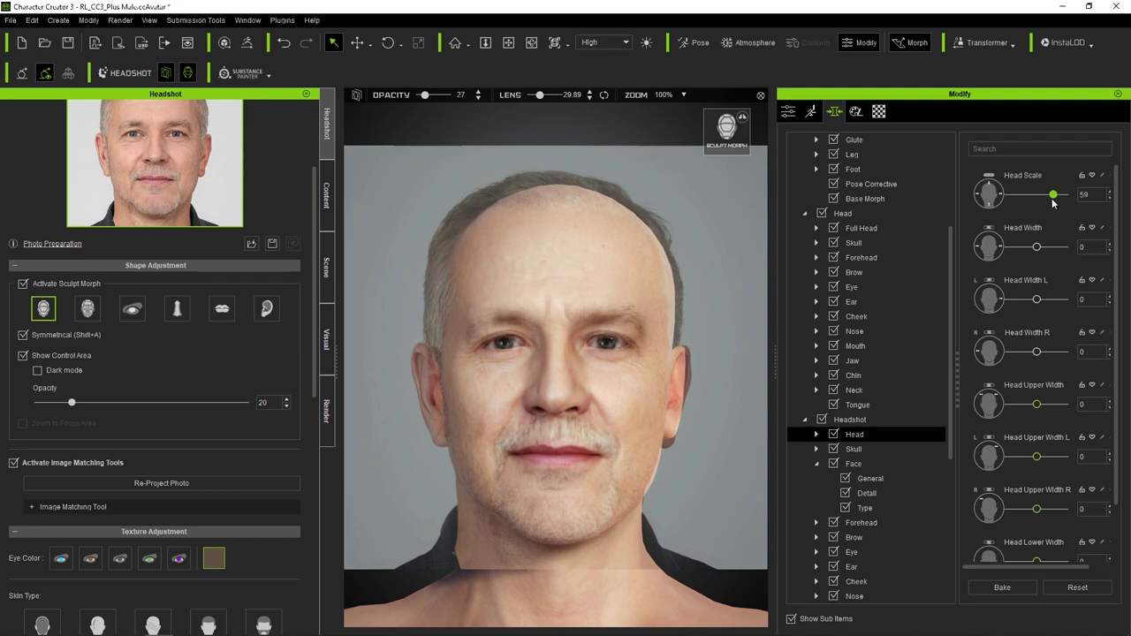
click(1002, 587)
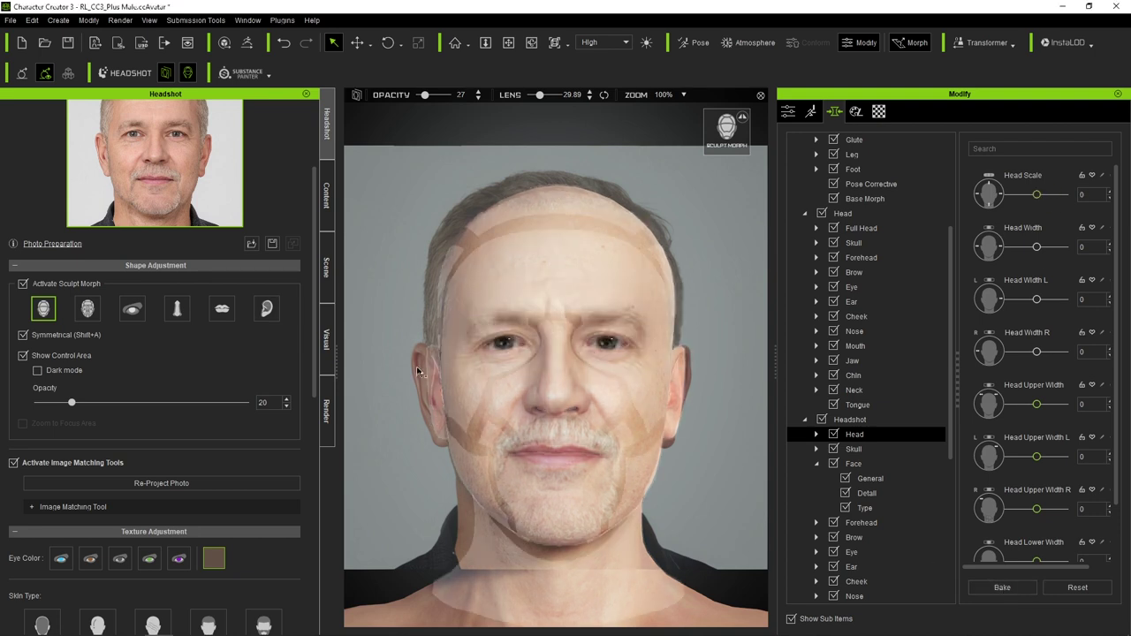
mouse_move(433, 383)
mouse_down()
mouse_move(411, 376)
mouse_move(425, 375)
mouse_up()
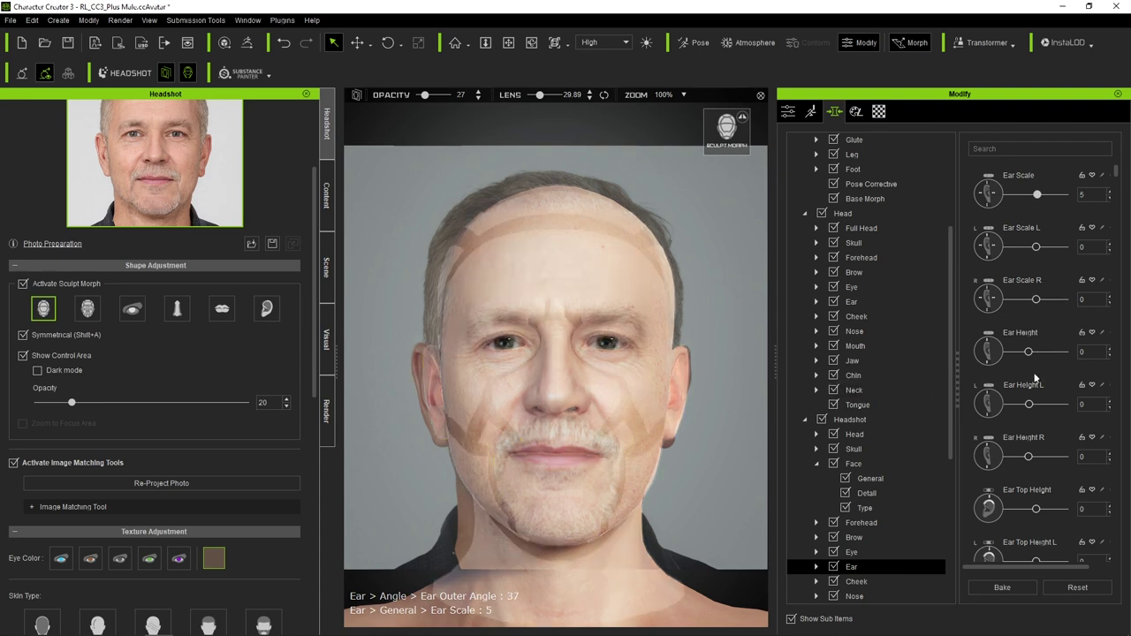
mouse_move(1029, 354)
mouse_down()
mouse_move(1056, 354)
mouse_move(1014, 351)
mouse_up()
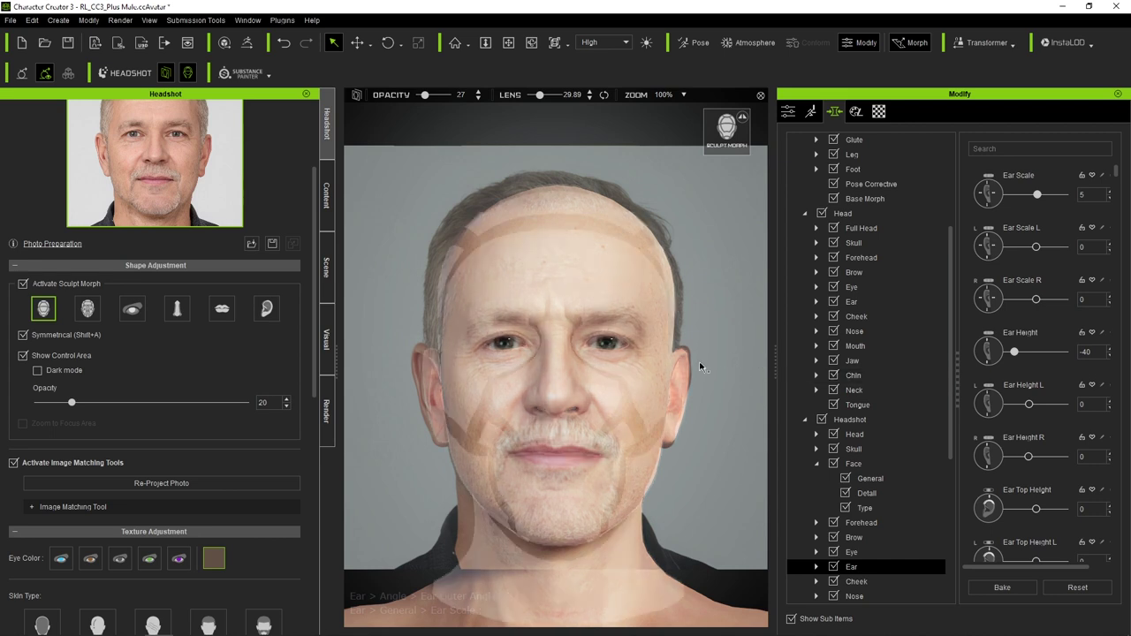
mouse_move(681, 368)
mouse_down()
mouse_move(742, 297)
mouse_move(743, 275)
mouse_up()
Bake the ear changes and turn off the Image Matching and Sculpt Morph overlays
click(1005, 590)
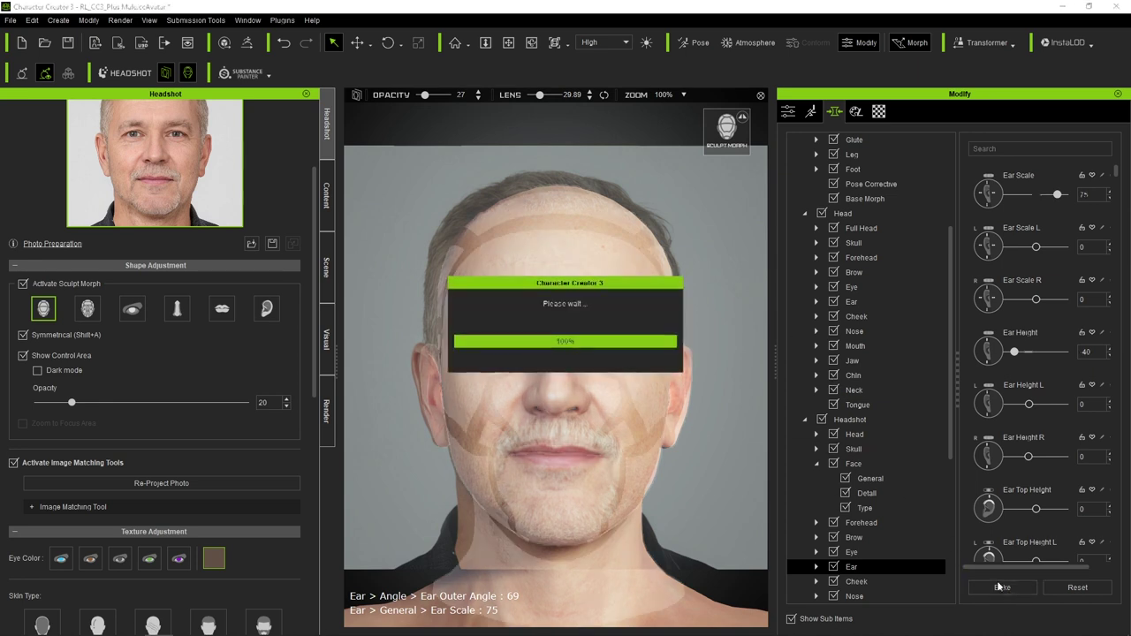
click(13, 463)
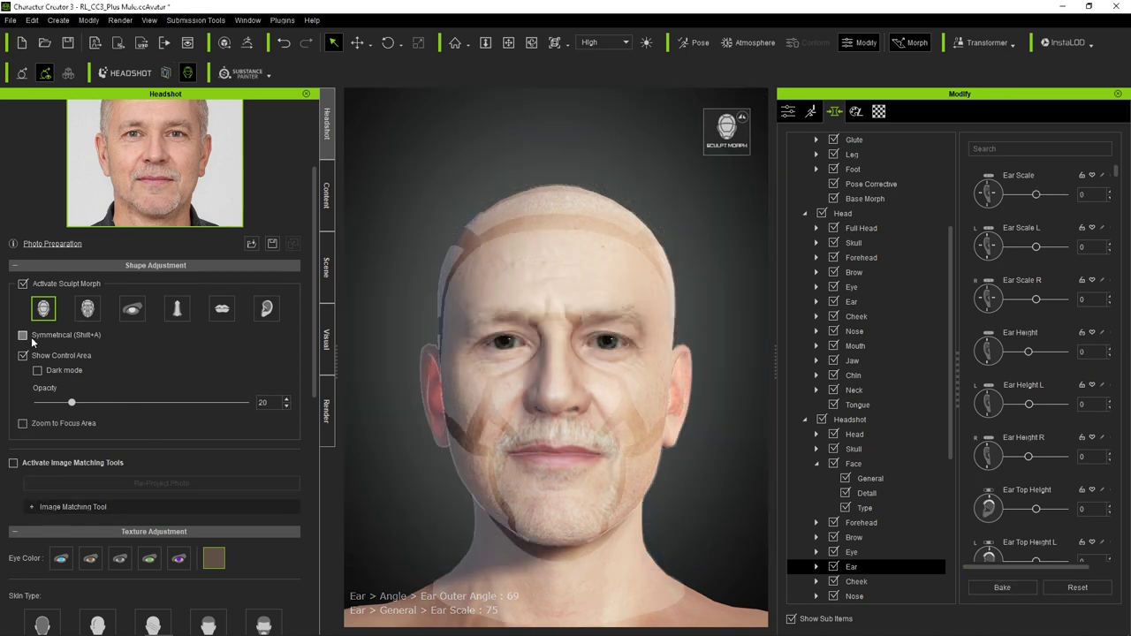
click(23, 284)
Orbit and zoom around the reshaped bald head to inspect it
scroll(546, 235, up, 5)
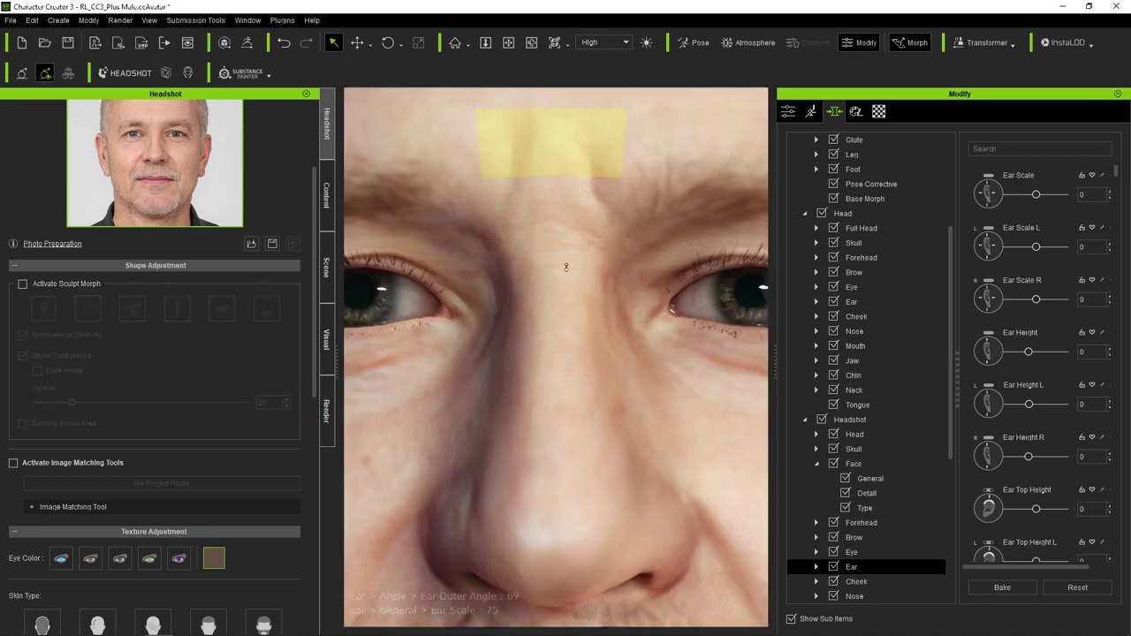
scroll(567, 267, down, 5)
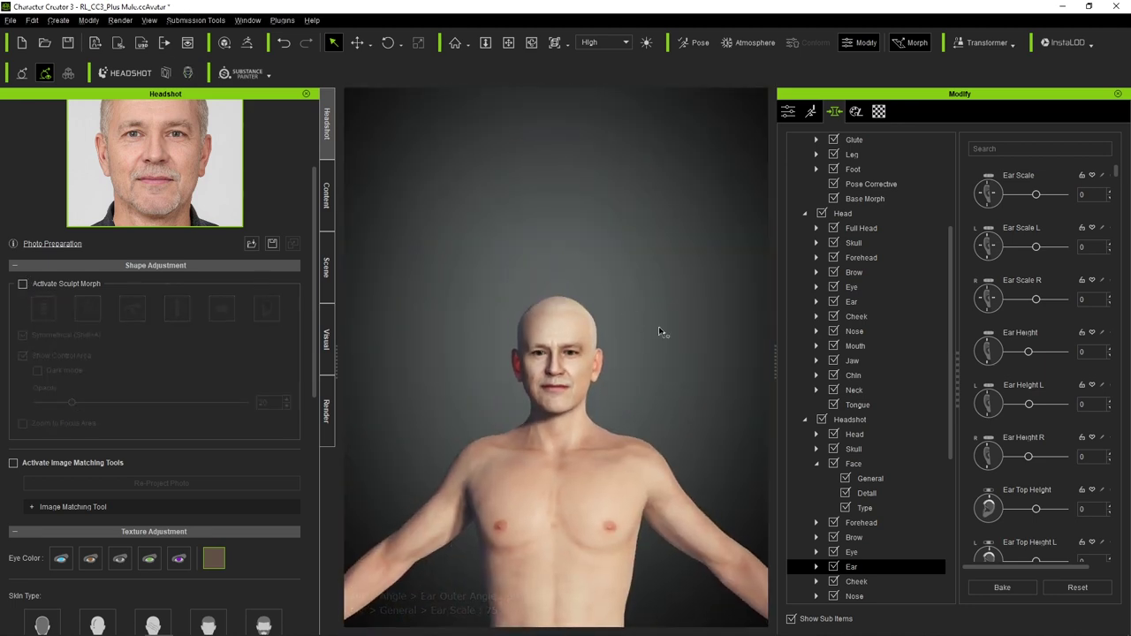
right_drag(660, 332, 600, 293)
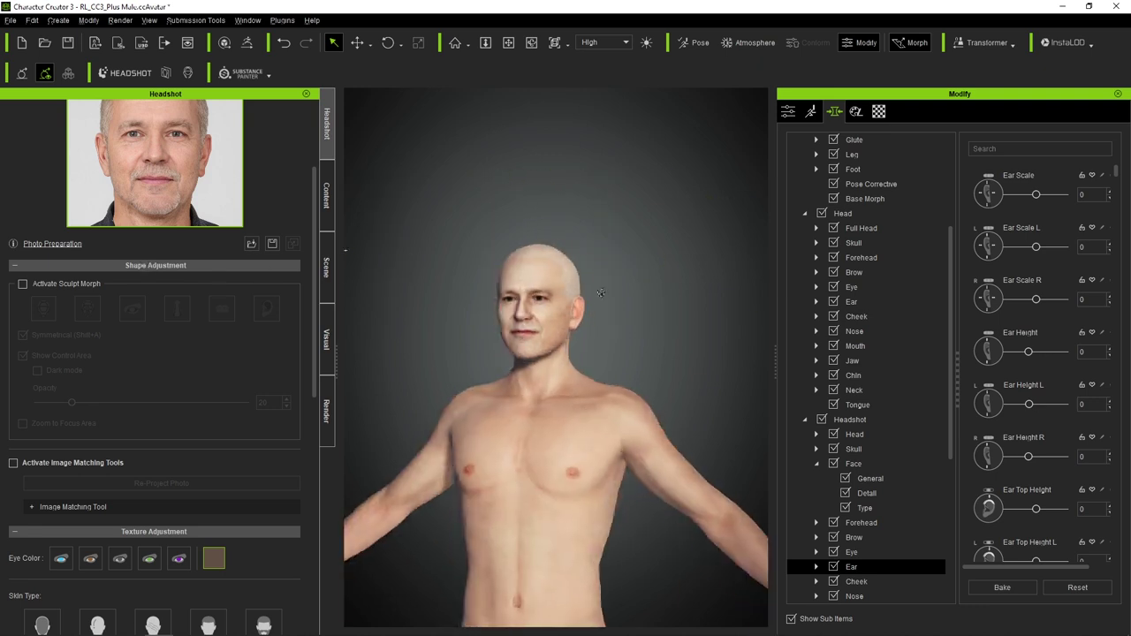
right_drag(600, 292, 543, 265)
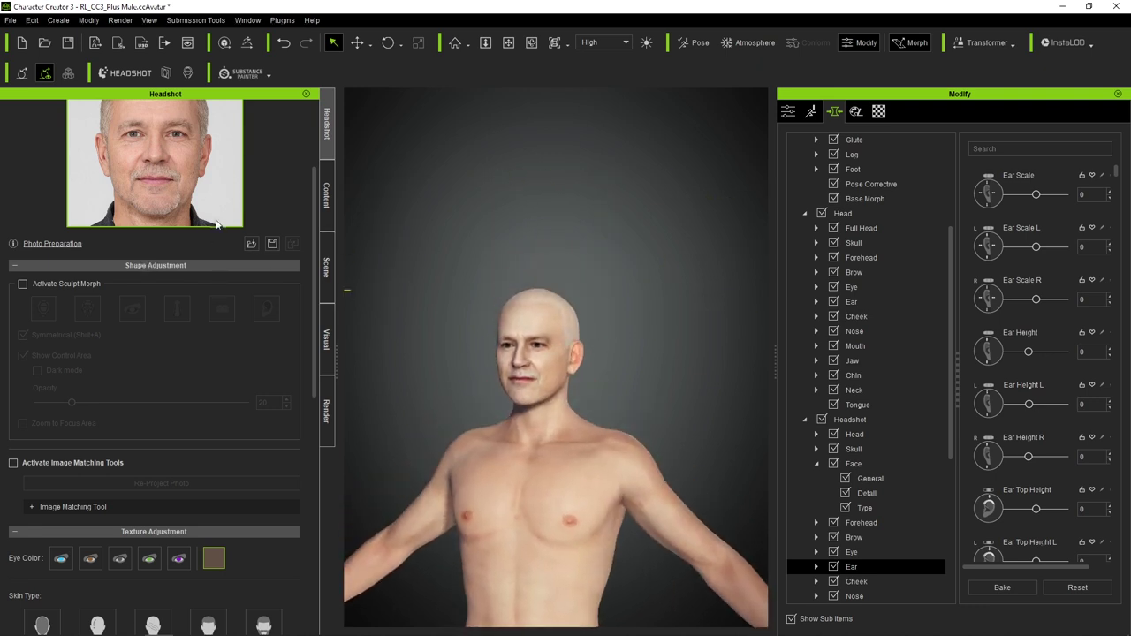
scroll(216, 224, up, 3)
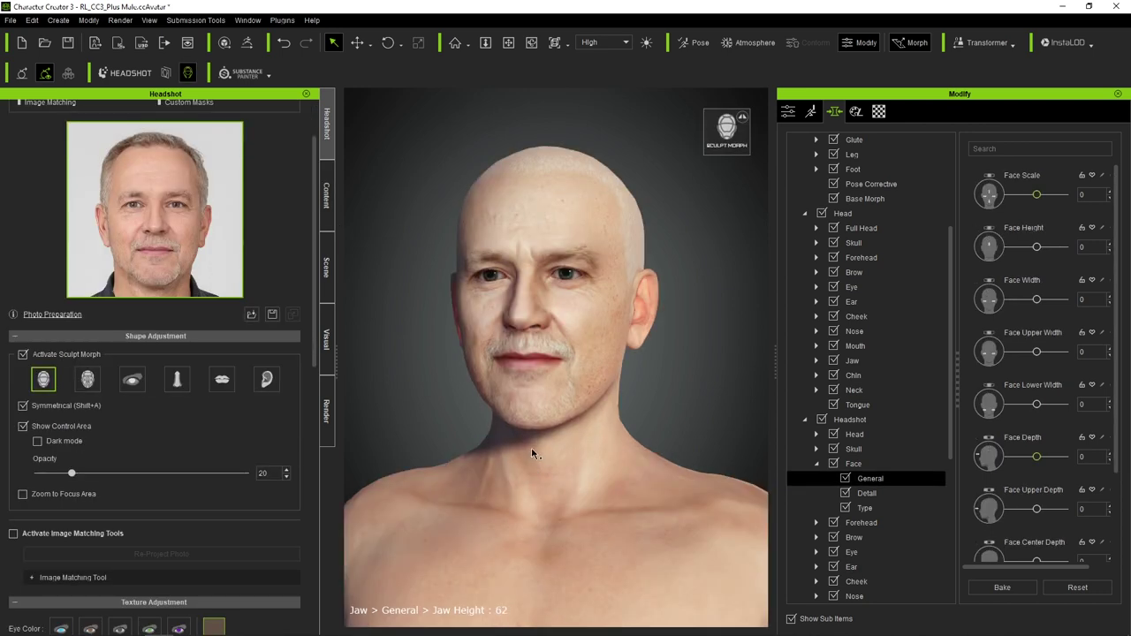
Lower Jaw Height to 60, view the head in profile, and reach Texture Adjustment
drag(533, 452, 533, 454)
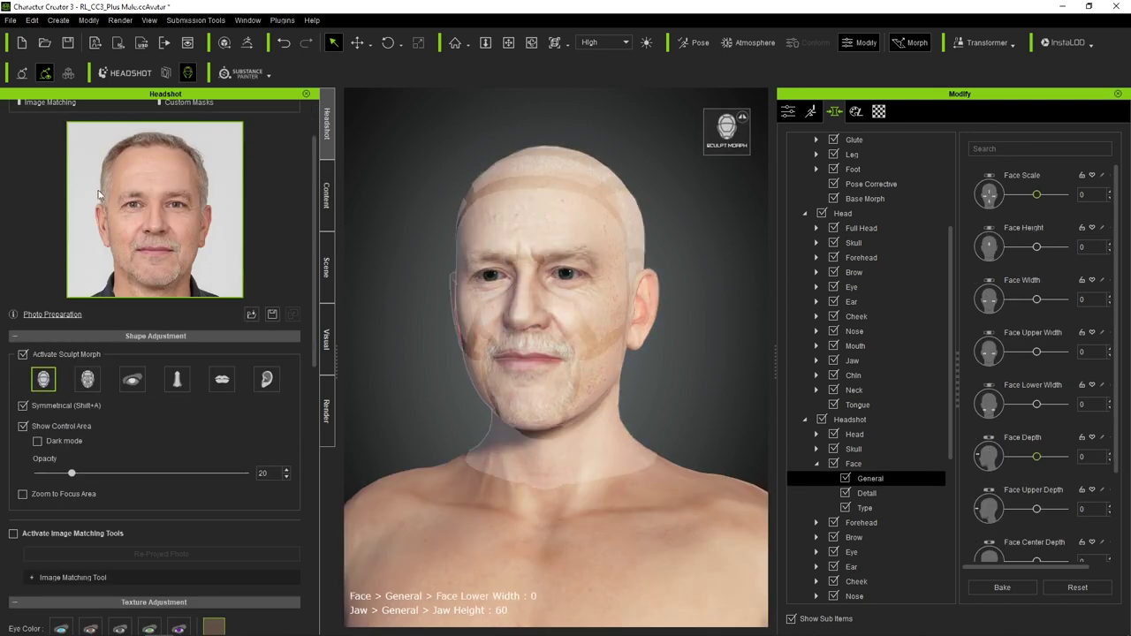
right_drag(519, 217, 244, 254)
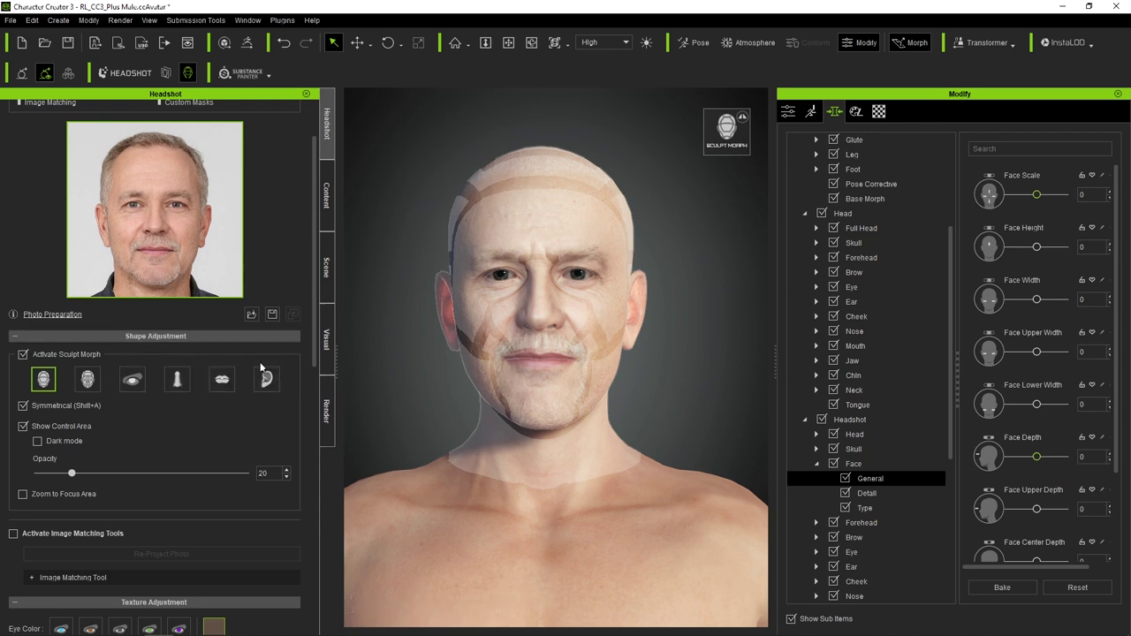
scroll(122, 369, down, 2)
scroll(122, 368, down, 4)
scroll(113, 372, down, 2)
scroll(111, 371, down, 3)
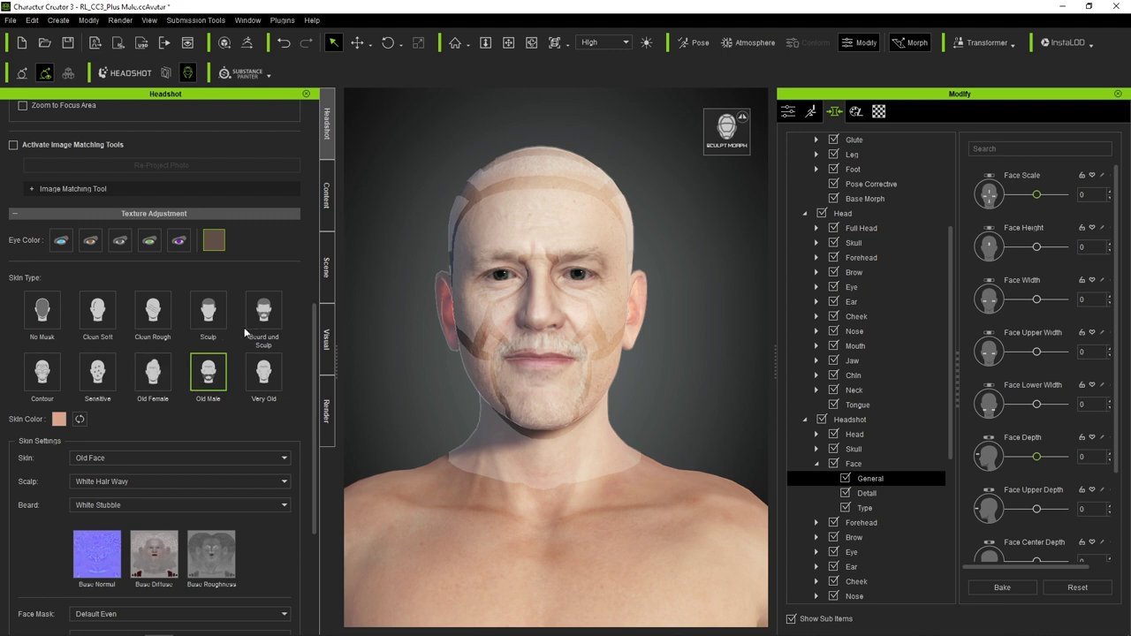
Keep the Old Face skin texture in Skin Settings
scroll(185, 360, down, 3)
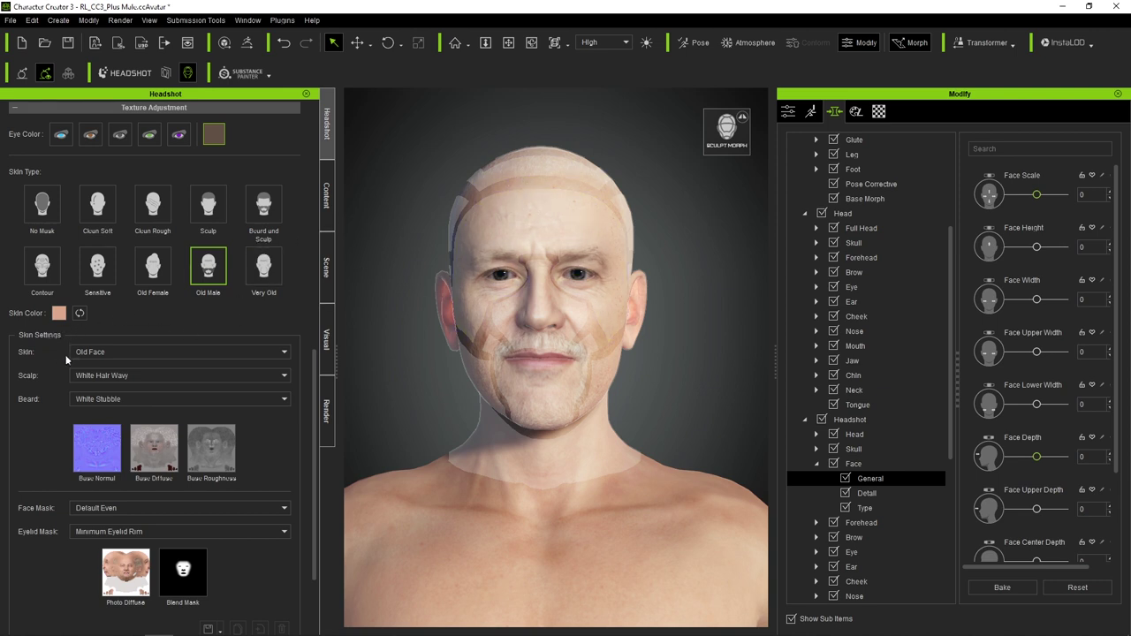
click(91, 353)
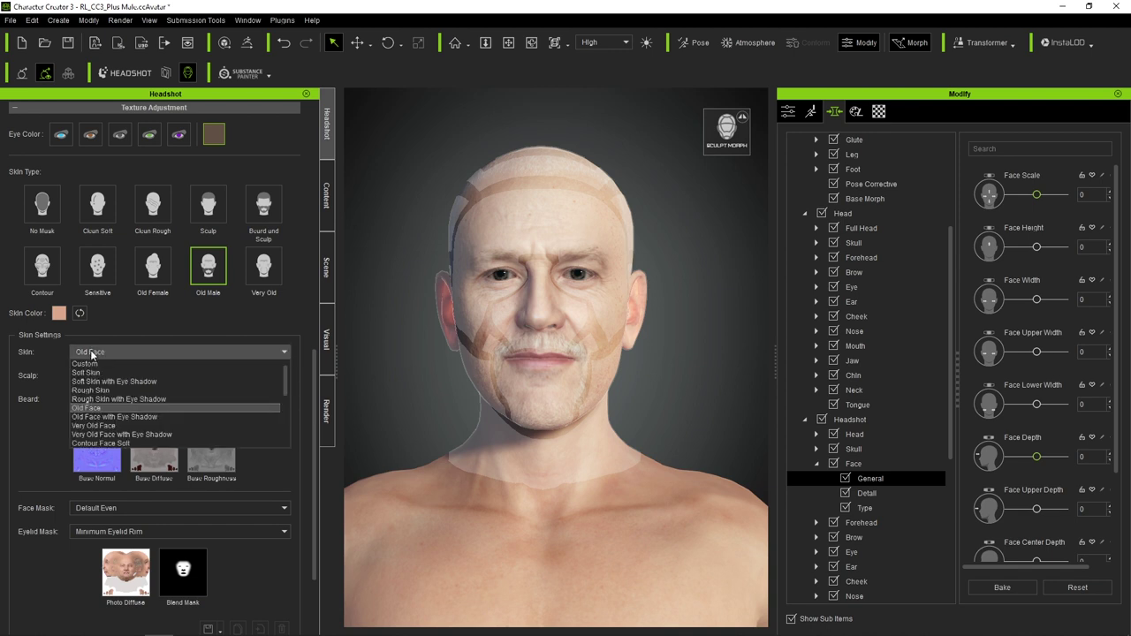
click(124, 318)
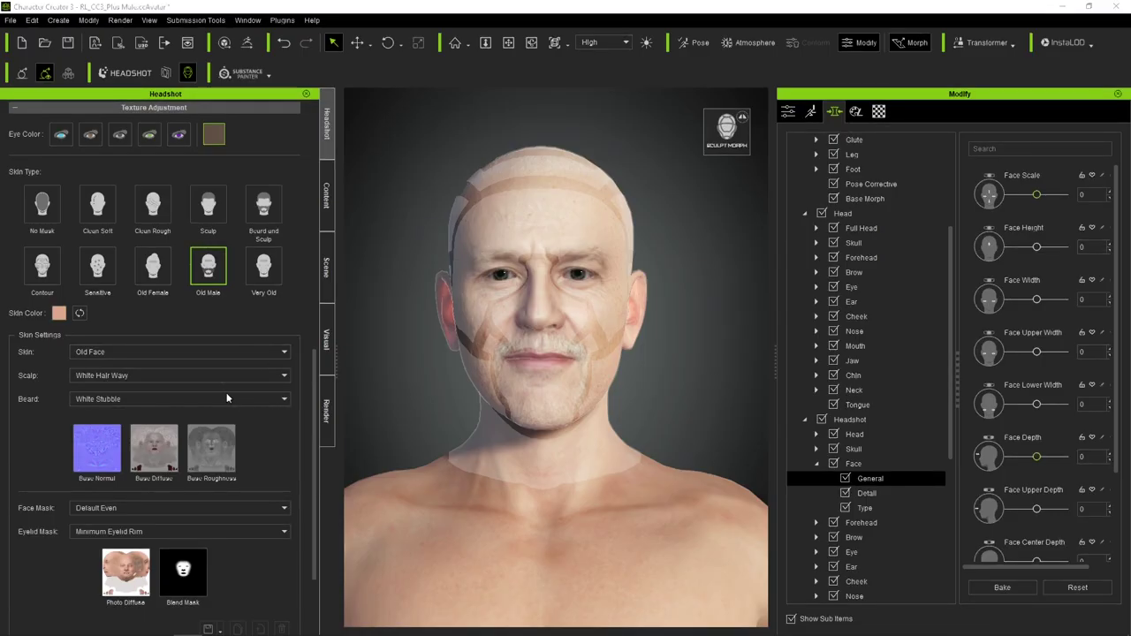
Hide the sculpt morph overlay and view the stubbled face close up from several angles
scroll(212, 229, up, 2)
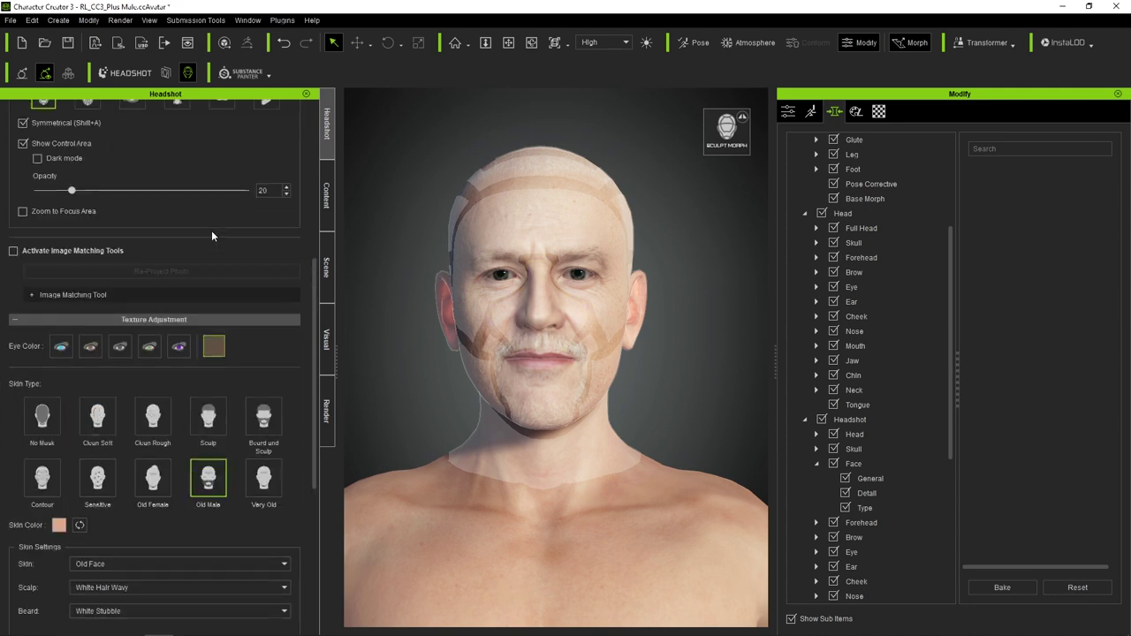
scroll(211, 212, up, 1)
click(187, 72)
scroll(248, 284, down, 5)
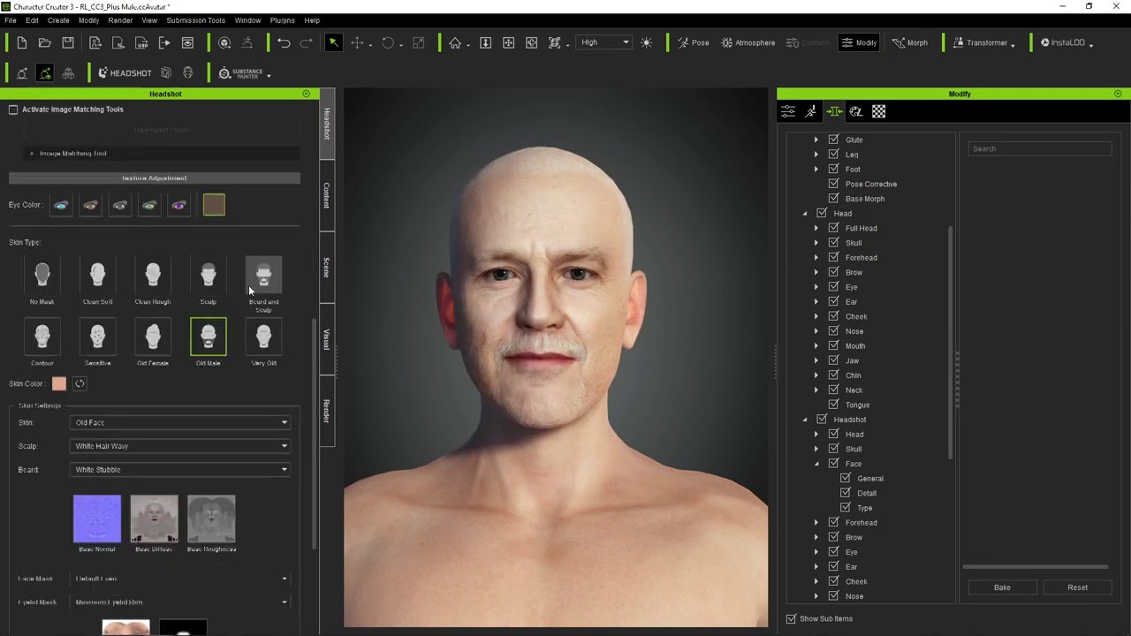
scroll(248, 285, down, 2)
scroll(698, 349, up, 5)
scroll(675, 345, down, 2)
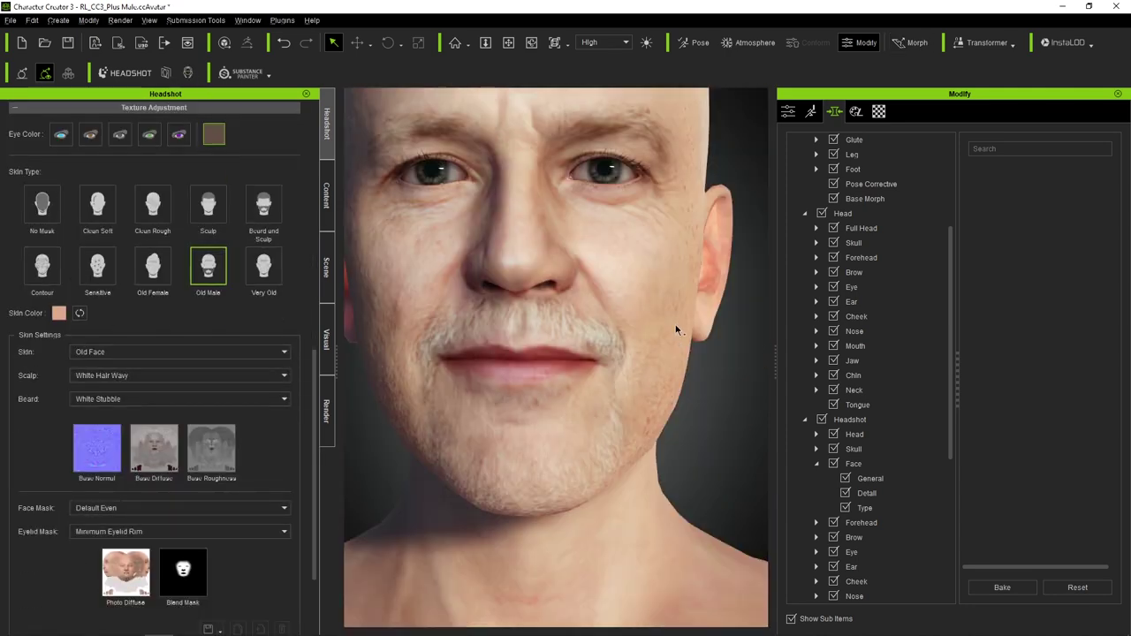
right_drag(677, 331, 677, 229)
right_drag(548, 406, 745, 426)
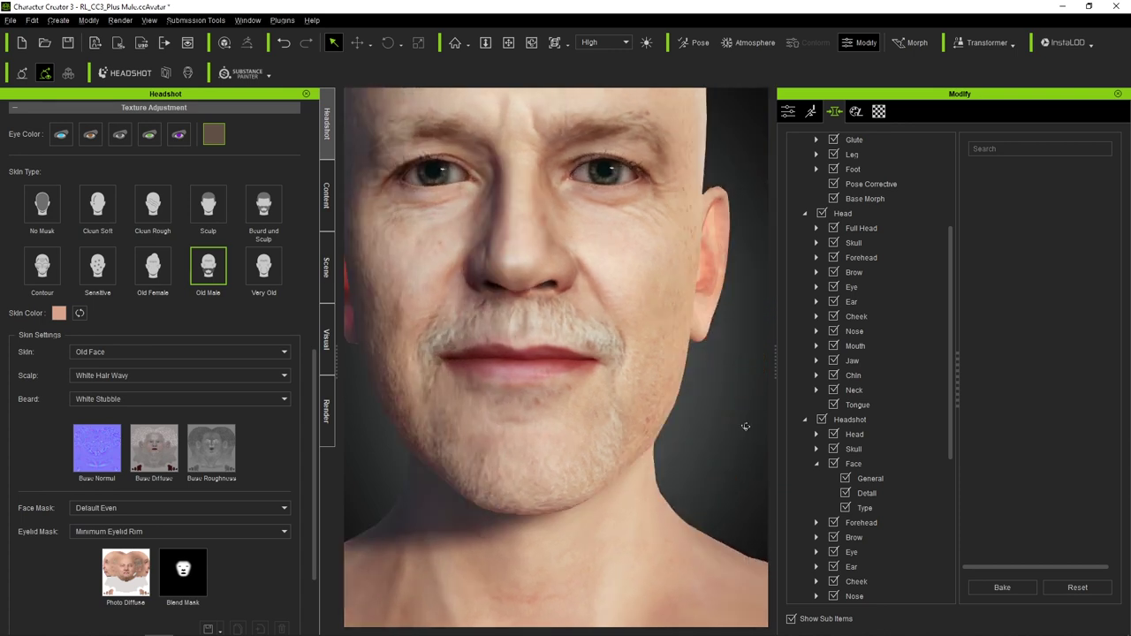
scroll(242, 433, down, 2)
scroll(242, 433, down, 1)
click(132, 246)
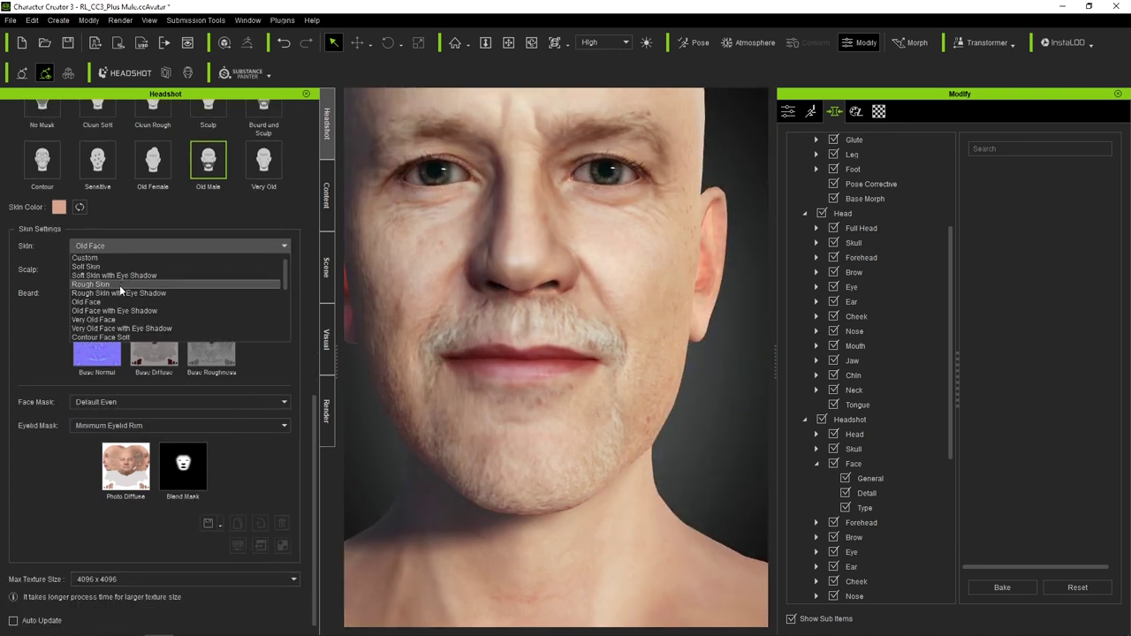
Set skin to Rough Skin and scalp to Light Hair Wavy, keeping the Default Even face mask
click(120, 284)
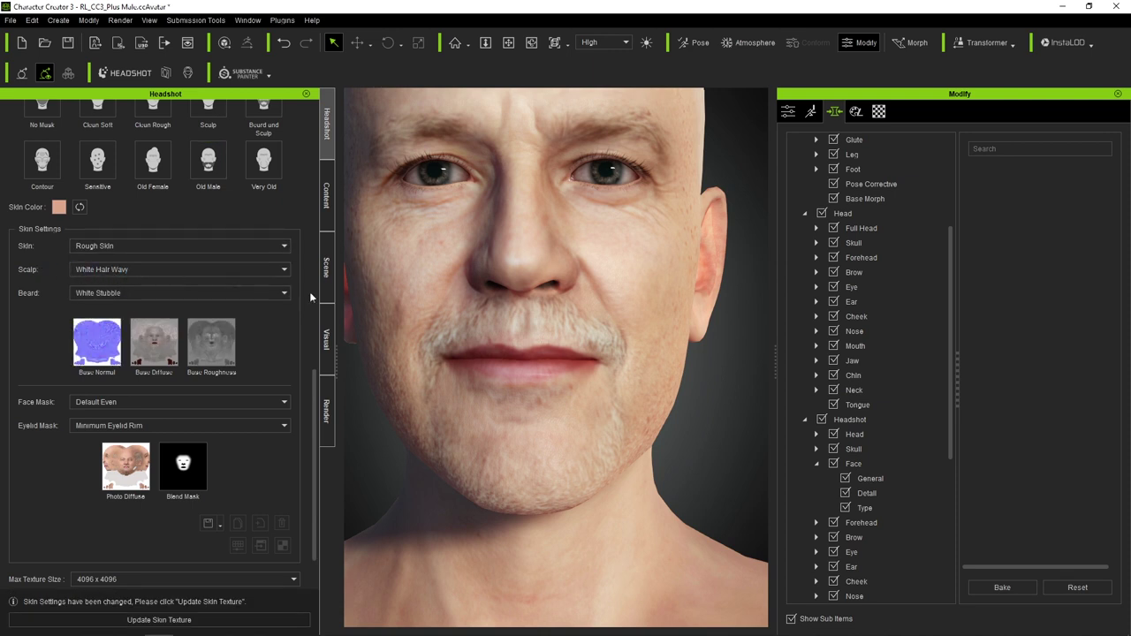
click(131, 268)
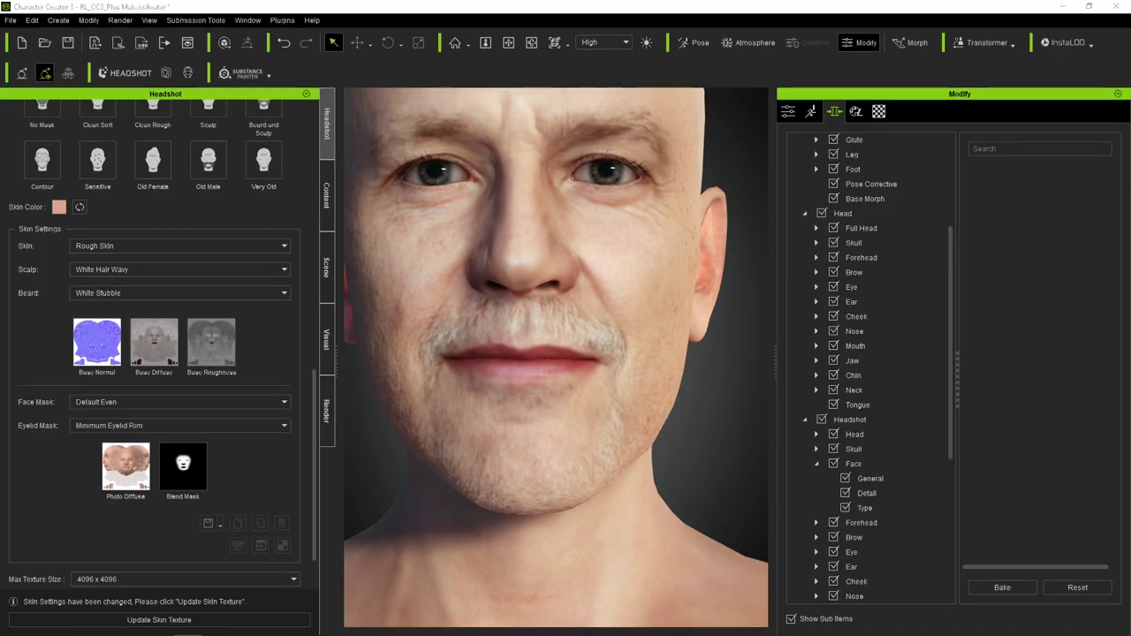
click(131, 269)
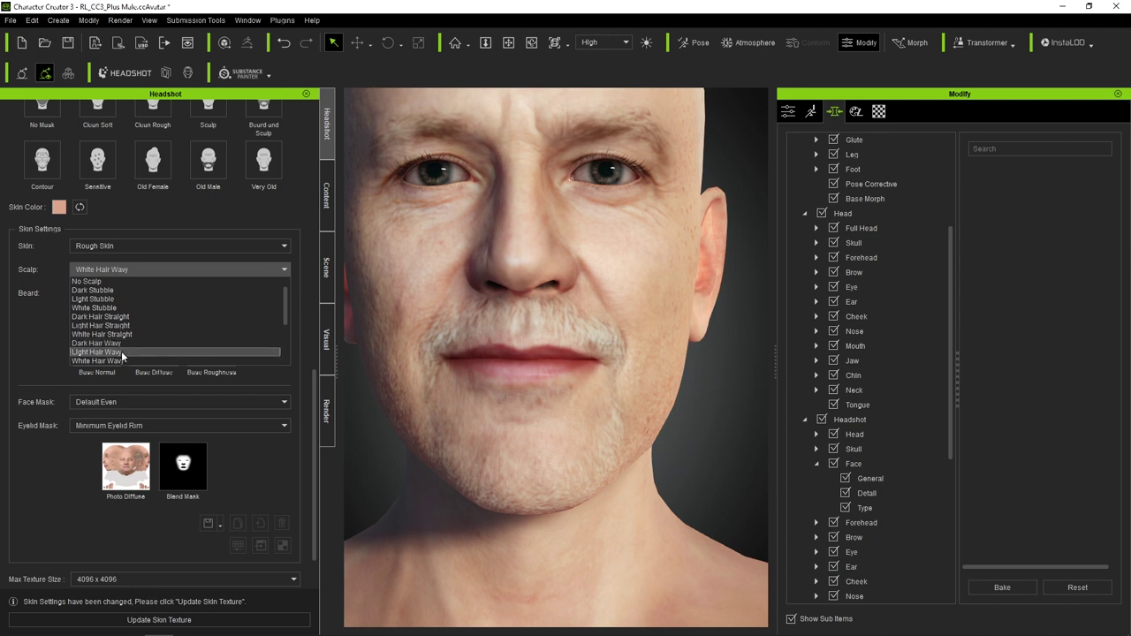
click(121, 351)
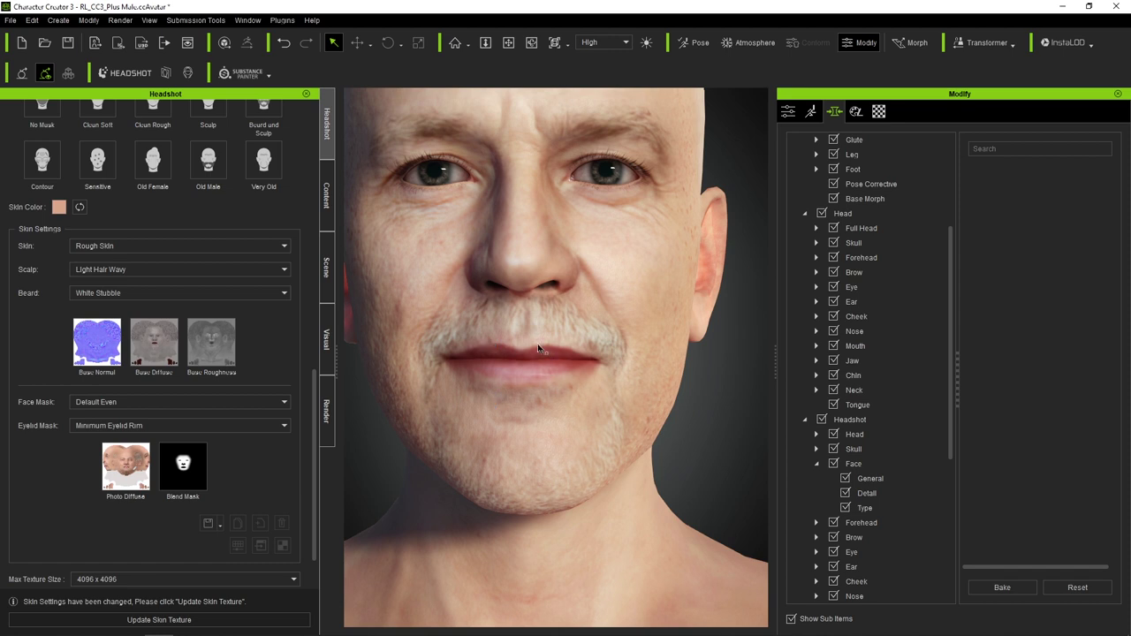
click(99, 403)
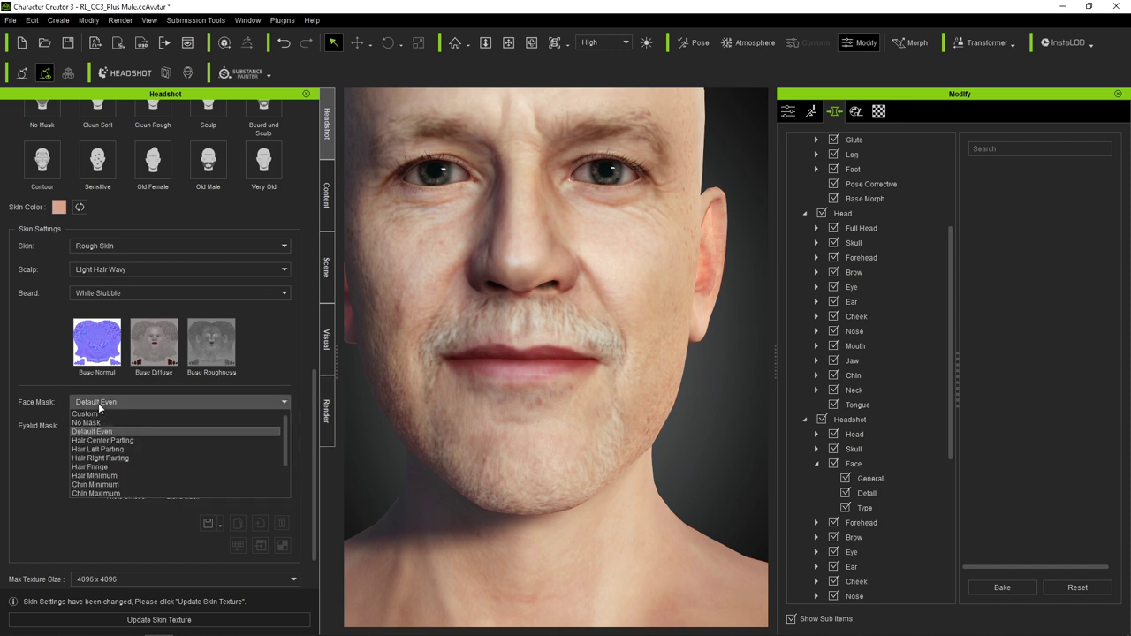
click(98, 403)
Update the skin texture and inspect the short light hair from the left profile
scroll(519, 330, down, 5)
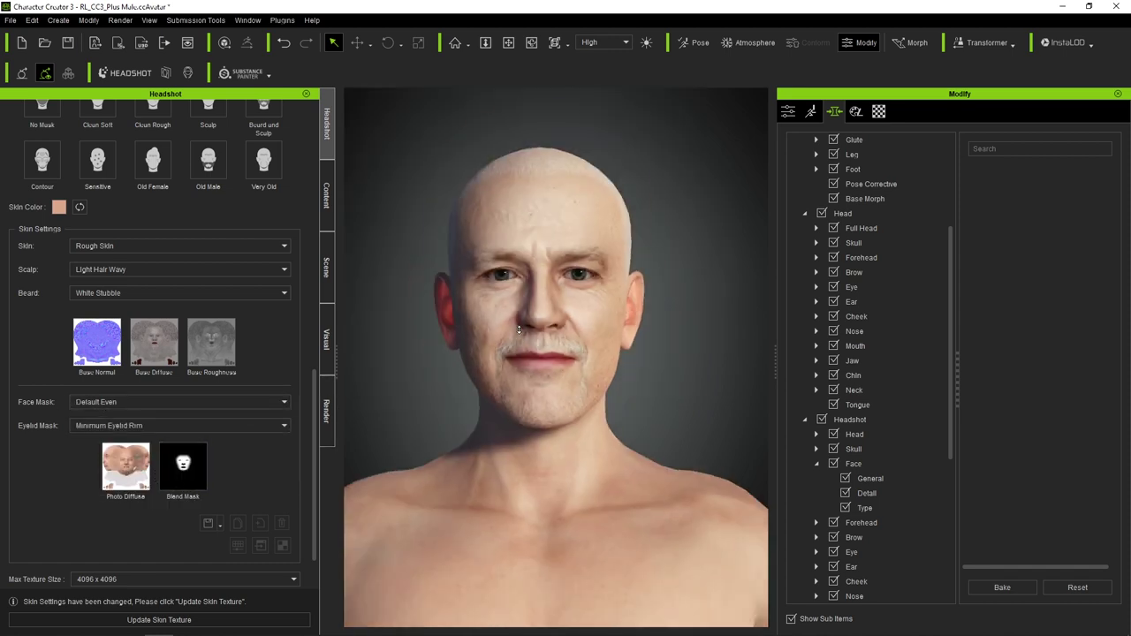
drag(579, 306, 469, 336)
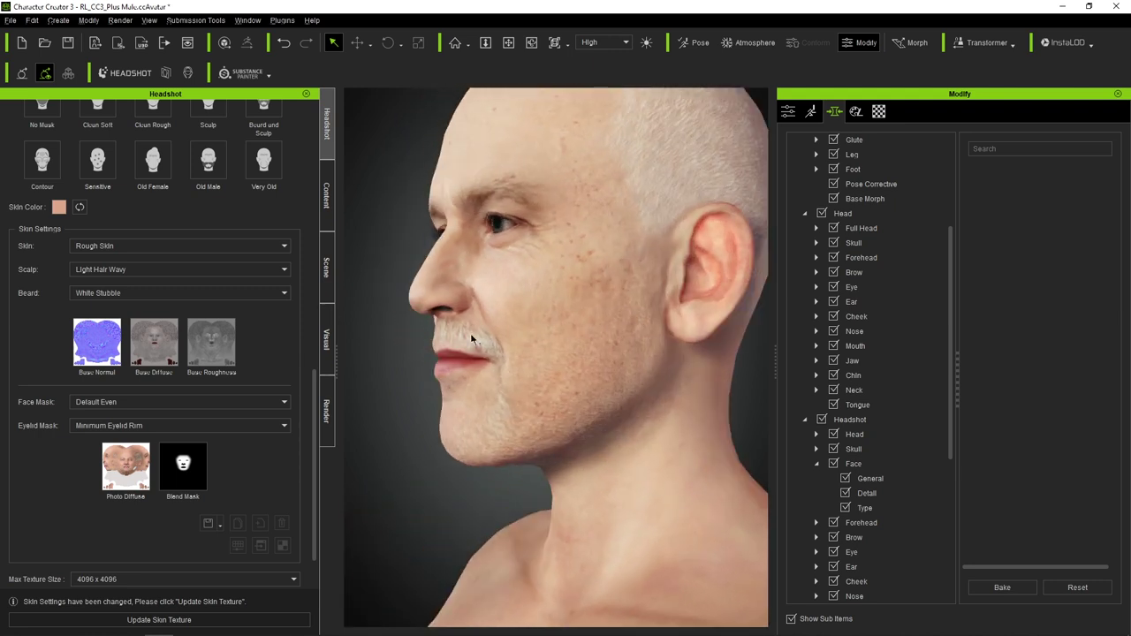
scroll(511, 277, up, 3)
mouse_move(527, 336)
mouse_down()
mouse_move(374, 328)
mouse_move(769, 362)
mouse_up()
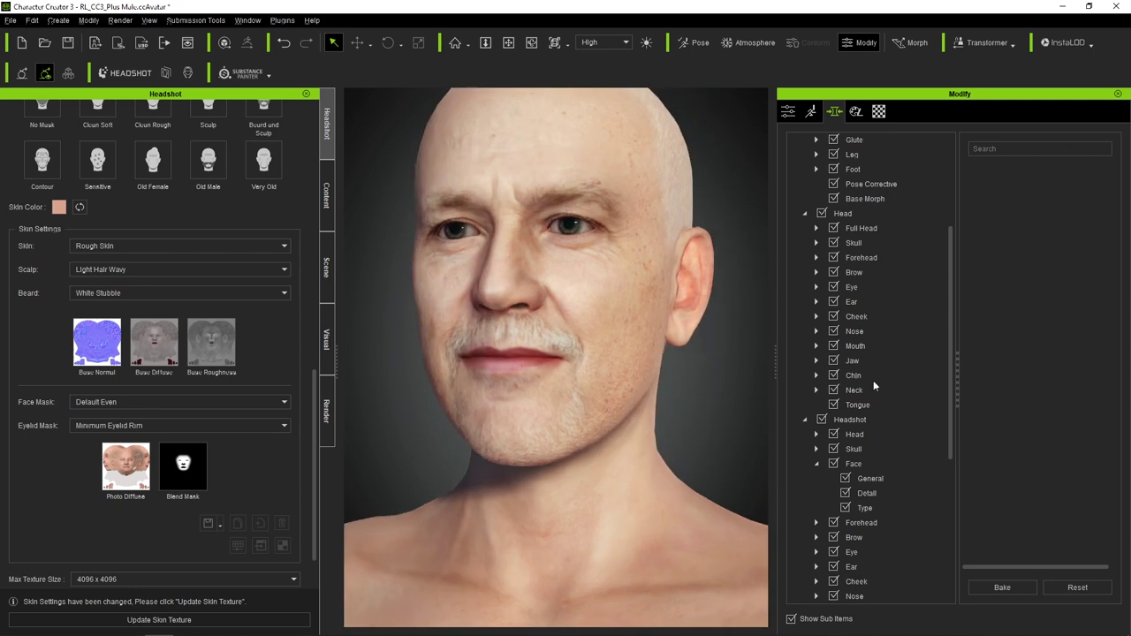
scroll(242, 429, down, 1)
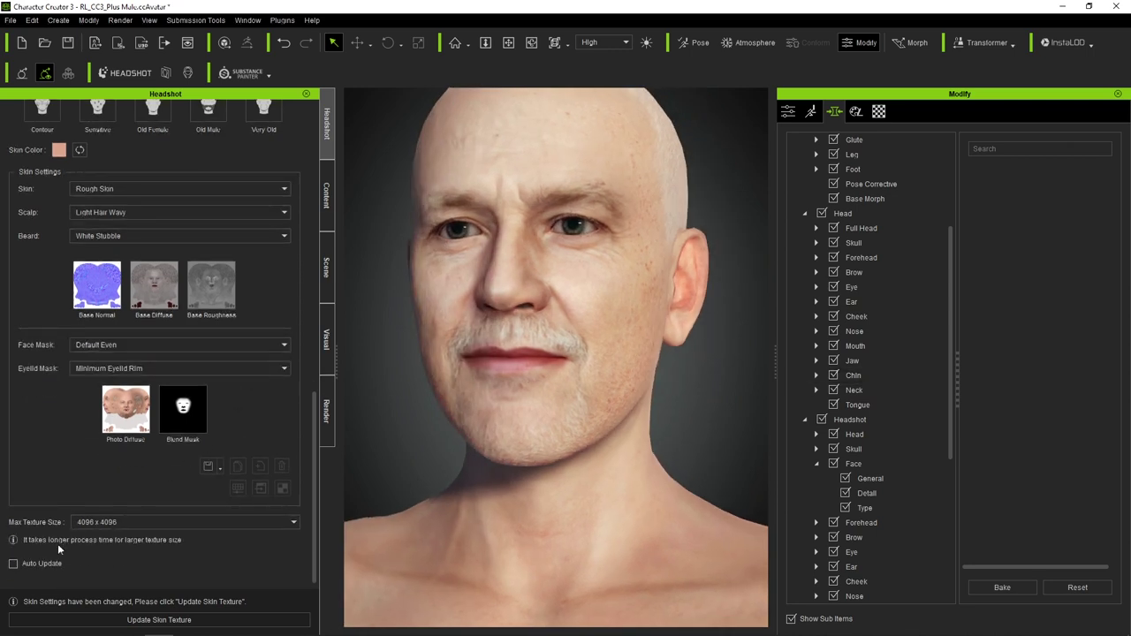
click(222, 617)
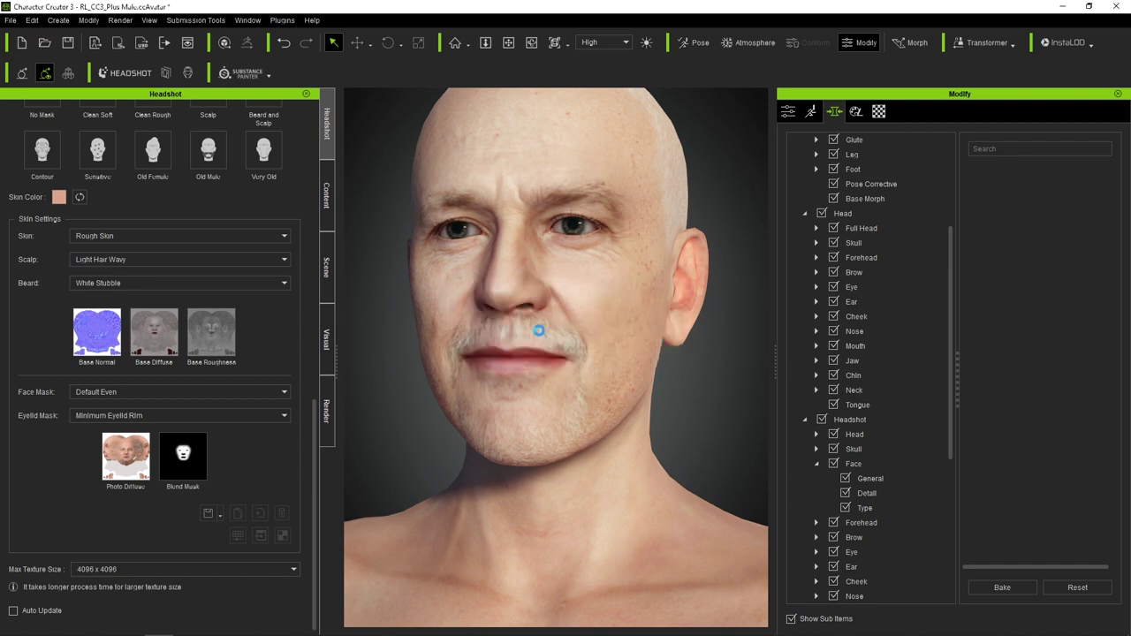
mouse_move(668, 249)
right_down()
mouse_move(580, 281)
mouse_move(461, 406)
mouse_move(667, 328)
mouse_move(571, 324)
mouse_move(633, 322)
mouse_move(338, 345)
right_up()
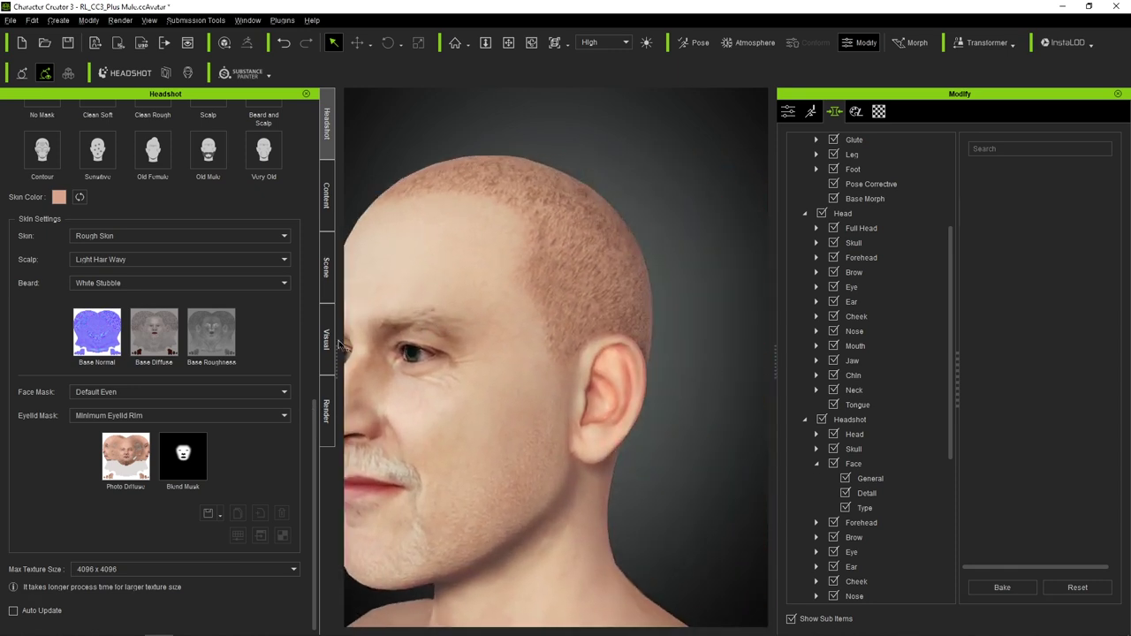
Set the scalp to Dark Hair Wavy and update the skin texture
click(124, 259)
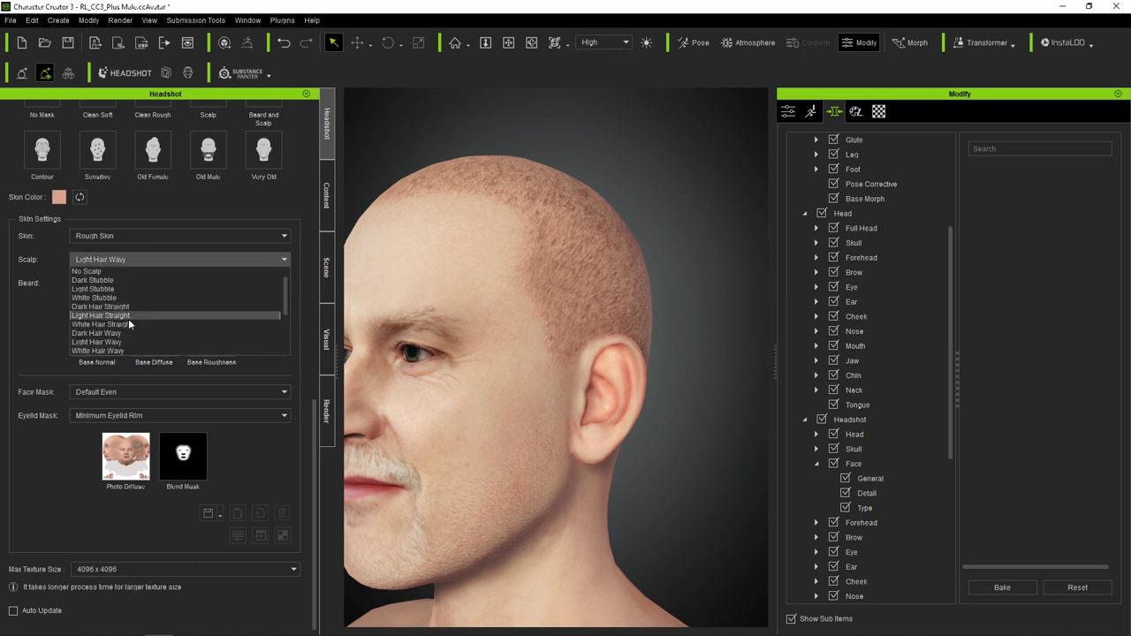
scroll(118, 352, down, 1)
scroll(125, 345, down, 2)
scroll(123, 340, down, 2)
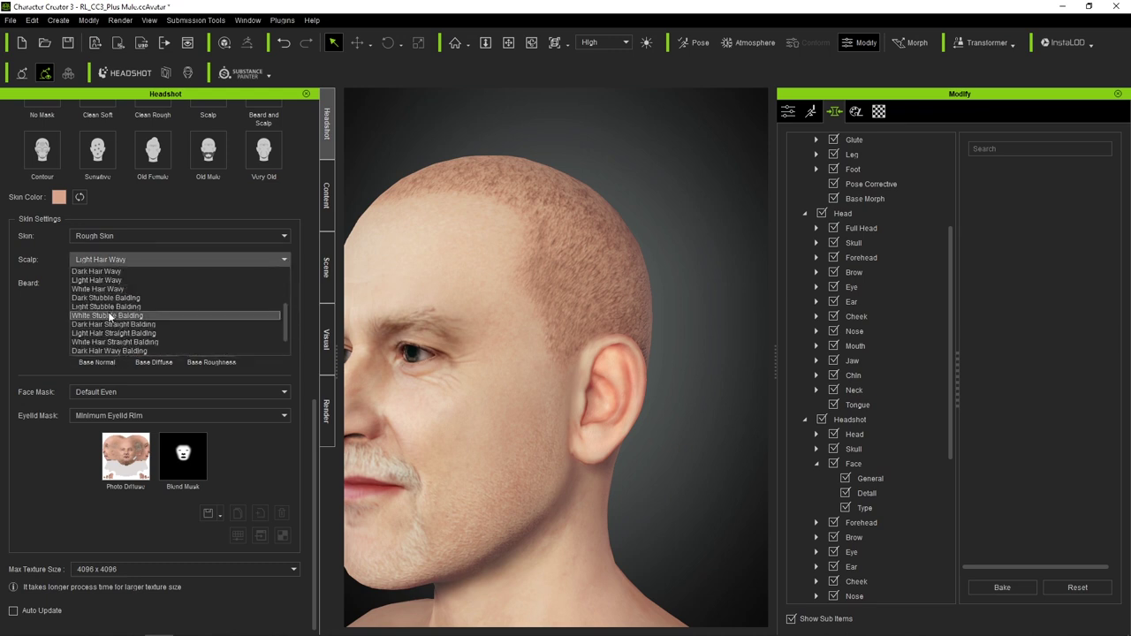
scroll(115, 336, down, 2)
scroll(104, 333, down, 2)
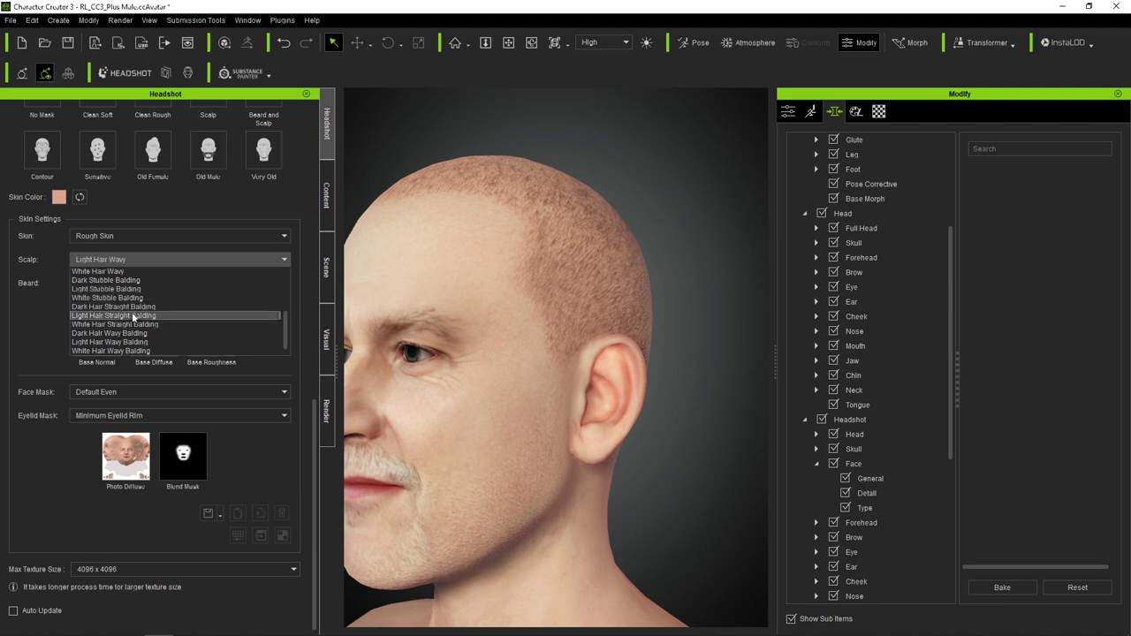
scroll(141, 321, up, 2)
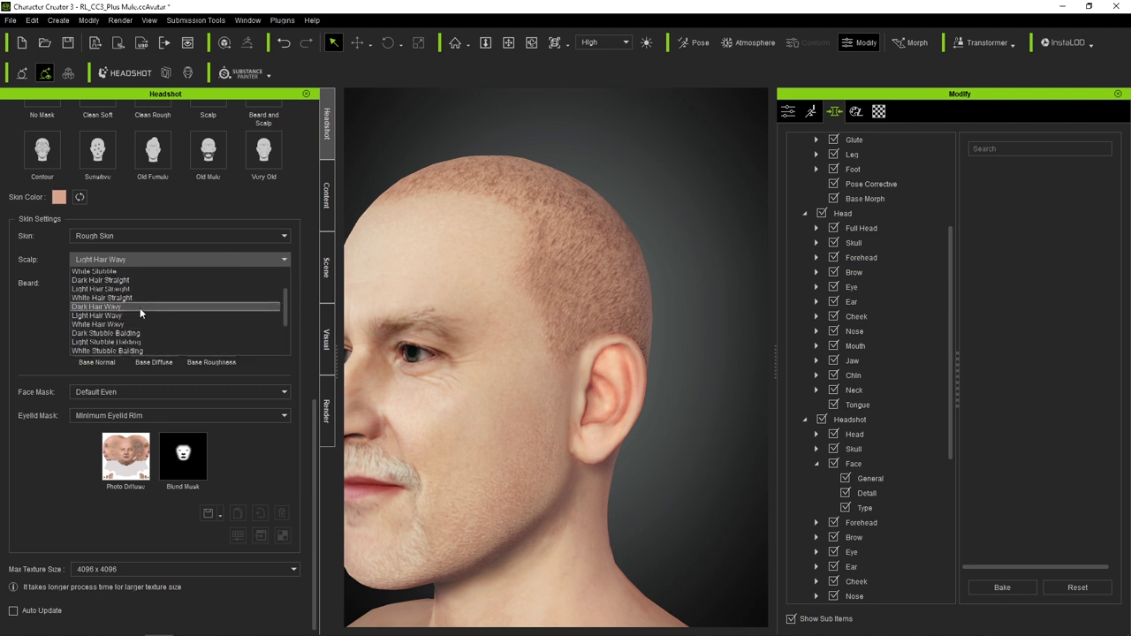
scroll(140, 307, up, 2)
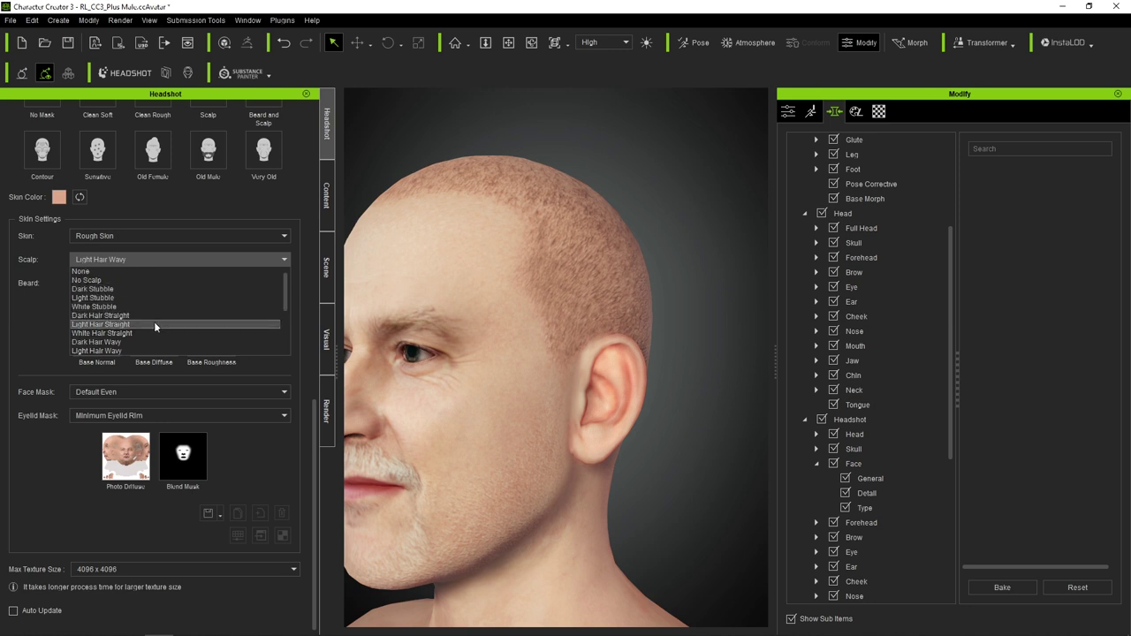
scroll(133, 332, down, 1)
click(116, 317)
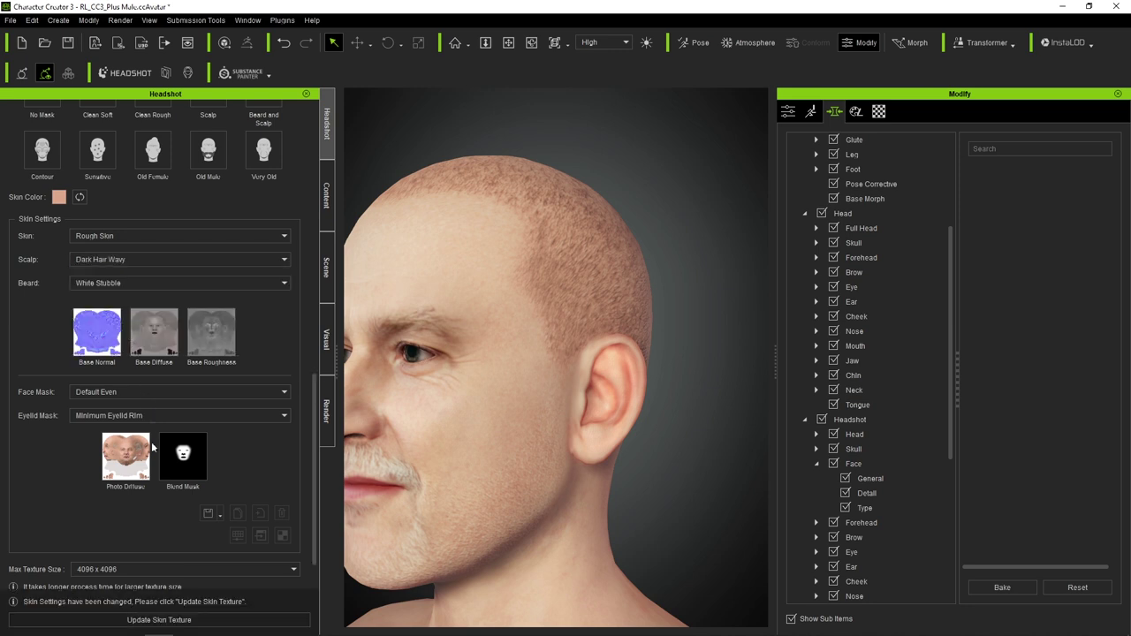
click(162, 620)
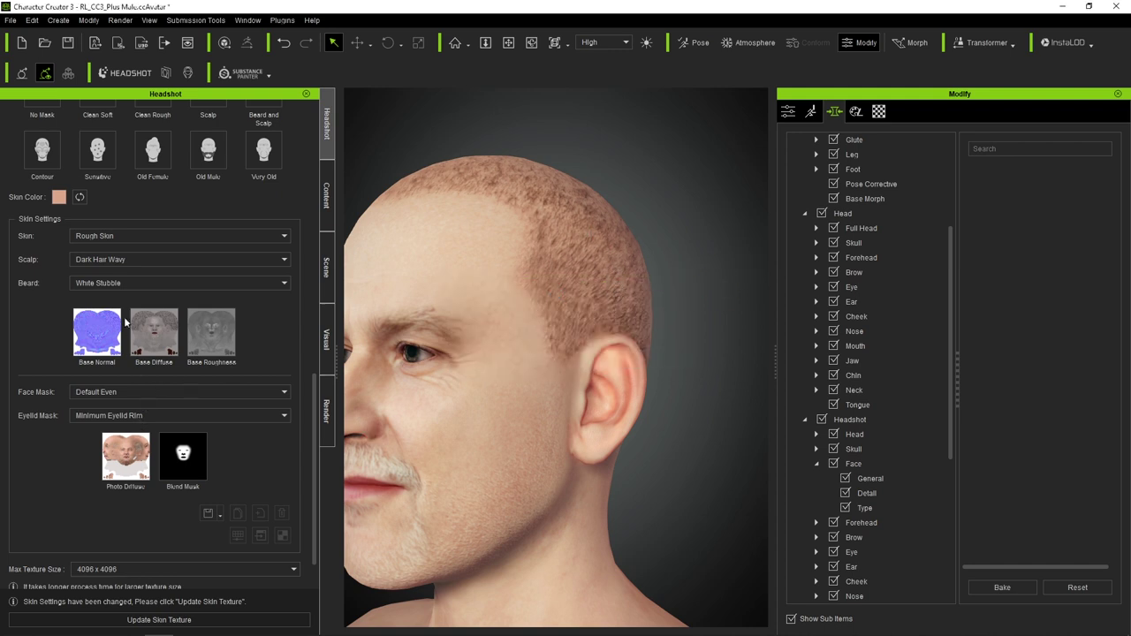
Switch the scalp to Dark Hair Straight and update the skin texture again
click(111, 260)
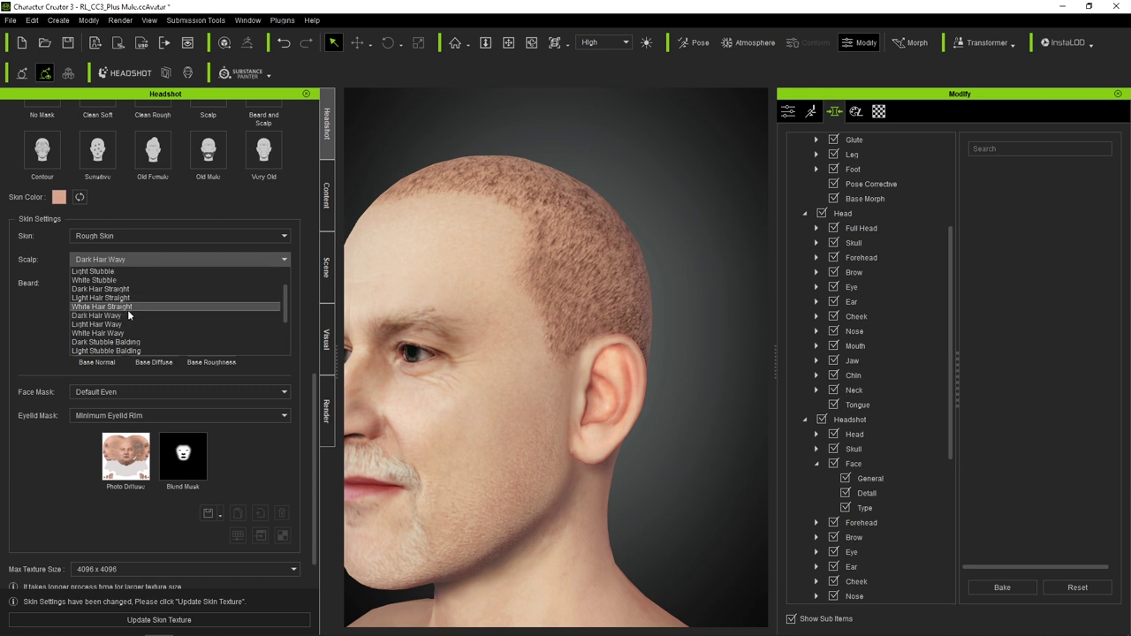
click(131, 289)
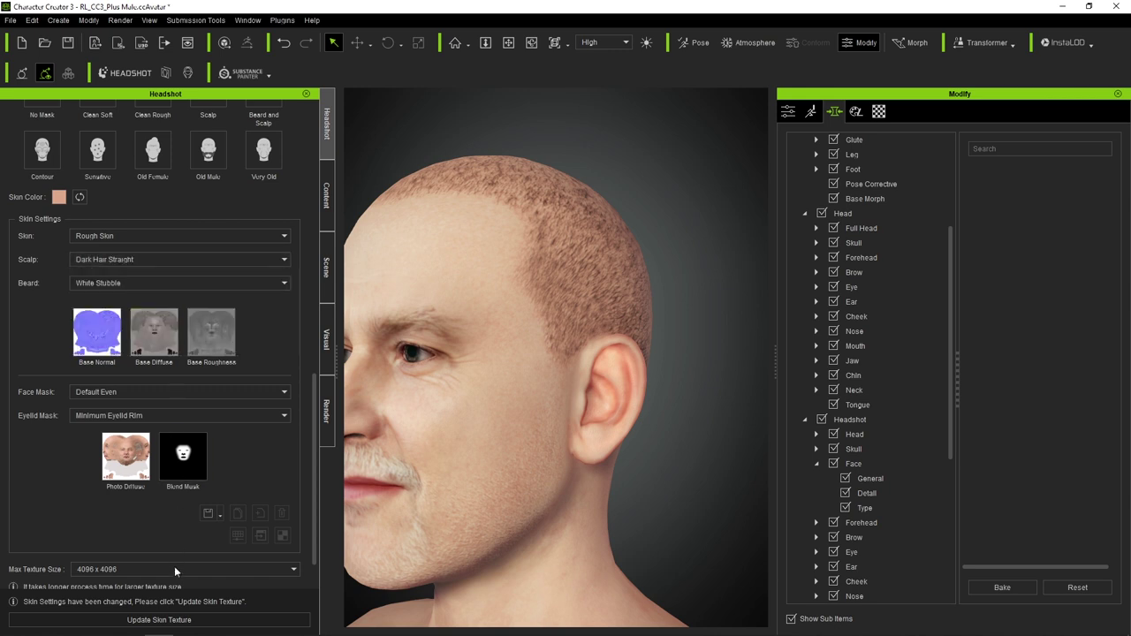
click(187, 619)
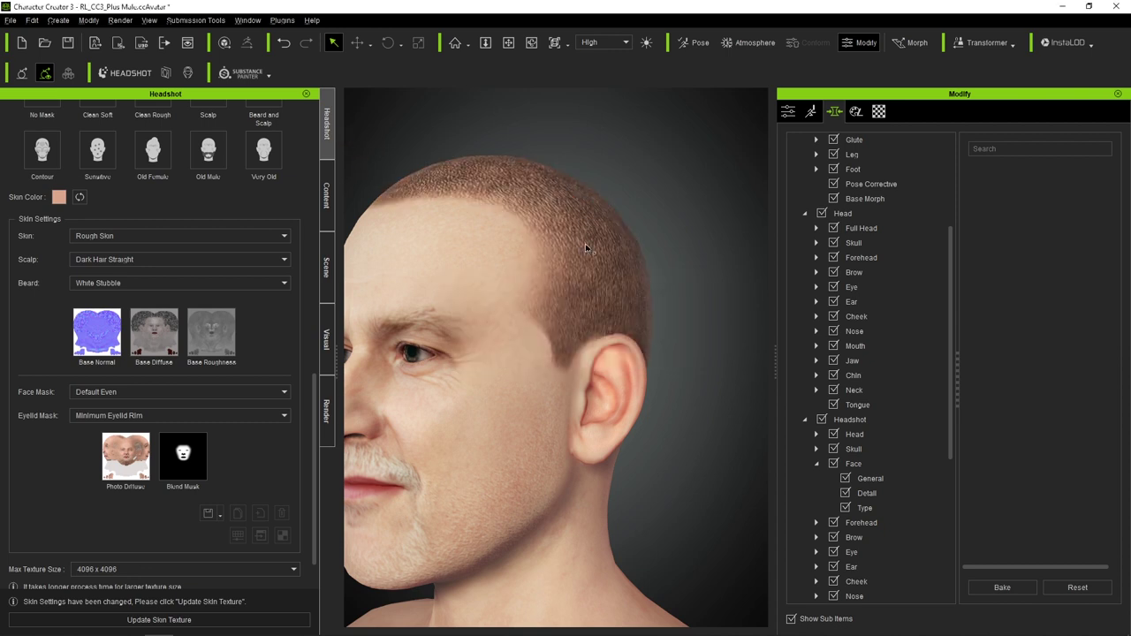
Switch the scalp to Light Hair Straight and regenerate the skin texture
right_drag(567, 225, 596, 271)
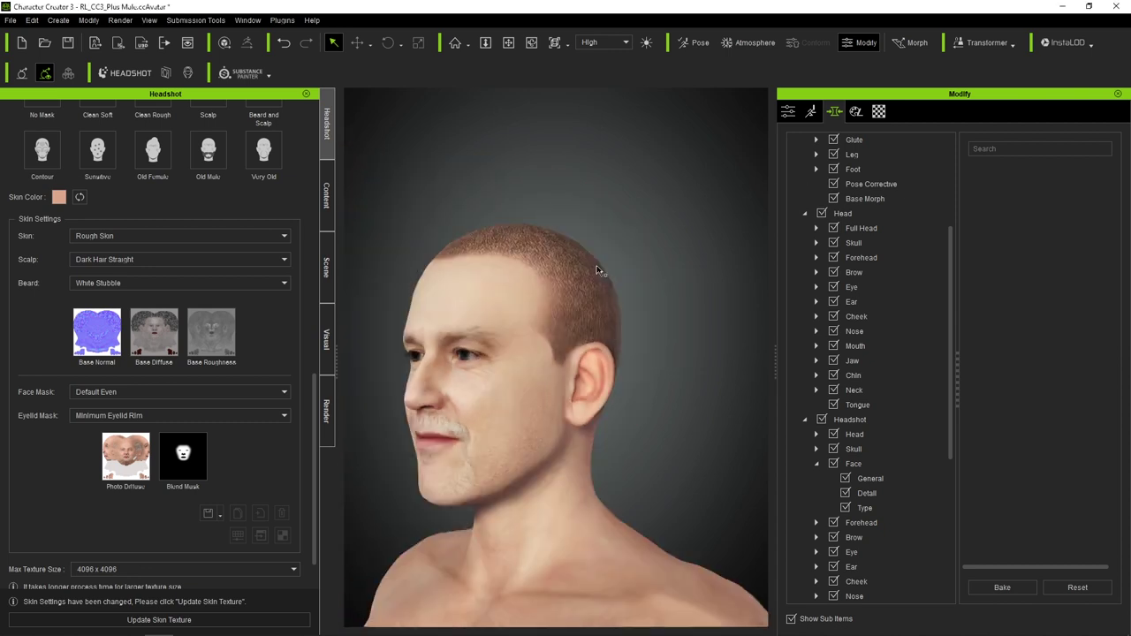
scroll(596, 271, down, 3)
right_drag(480, 285, 673, 282)
scroll(673, 283, up, 2)
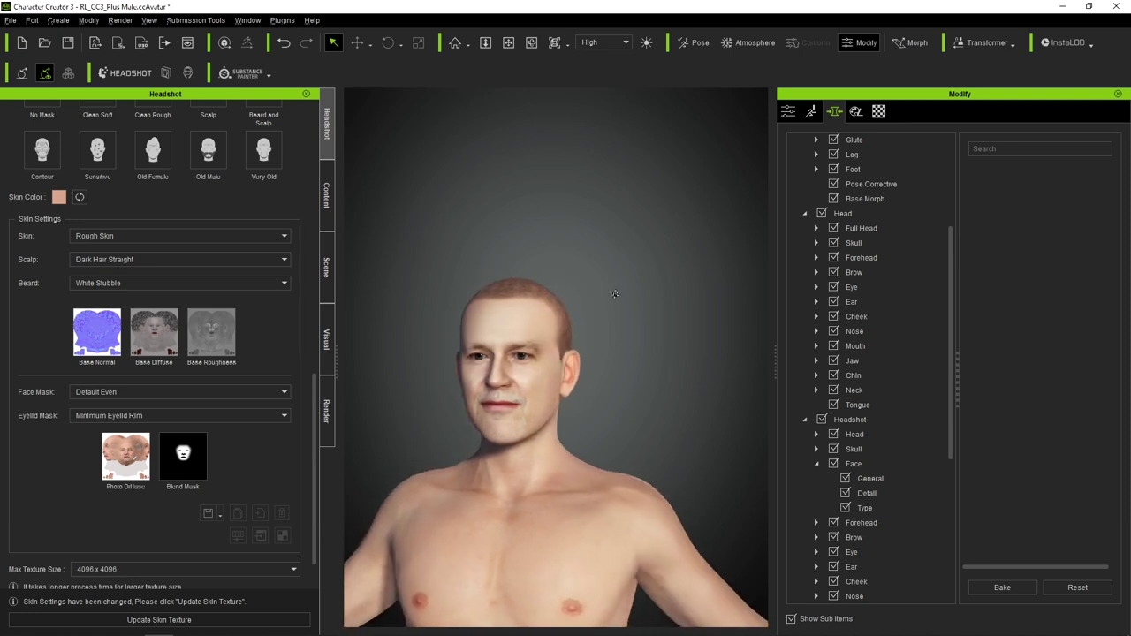
scroll(673, 282, up, 3)
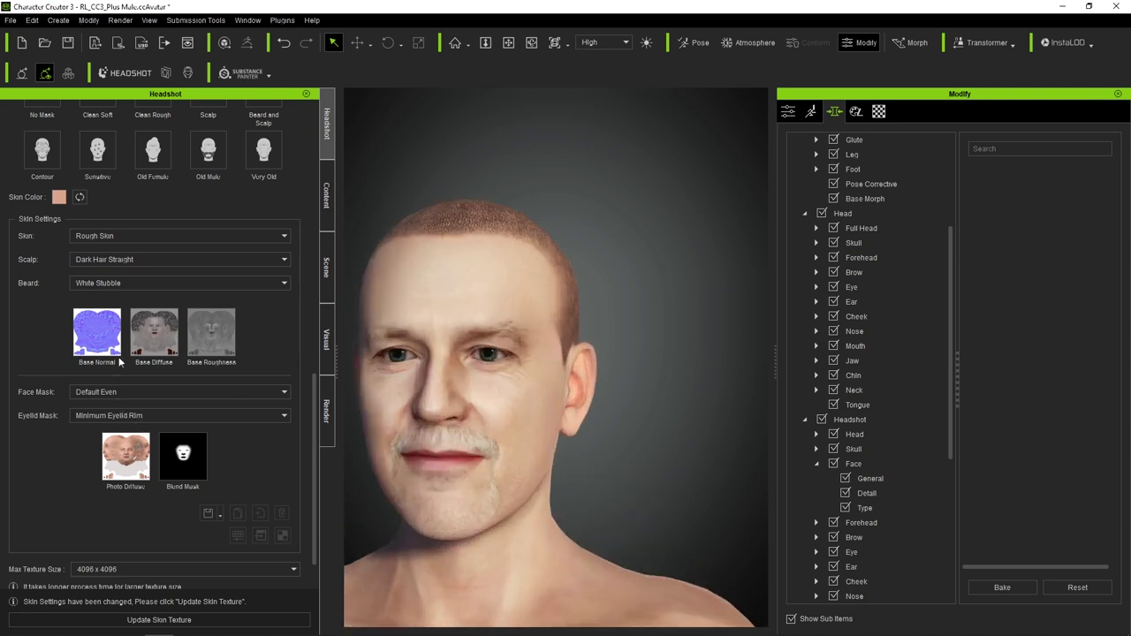
click(136, 261)
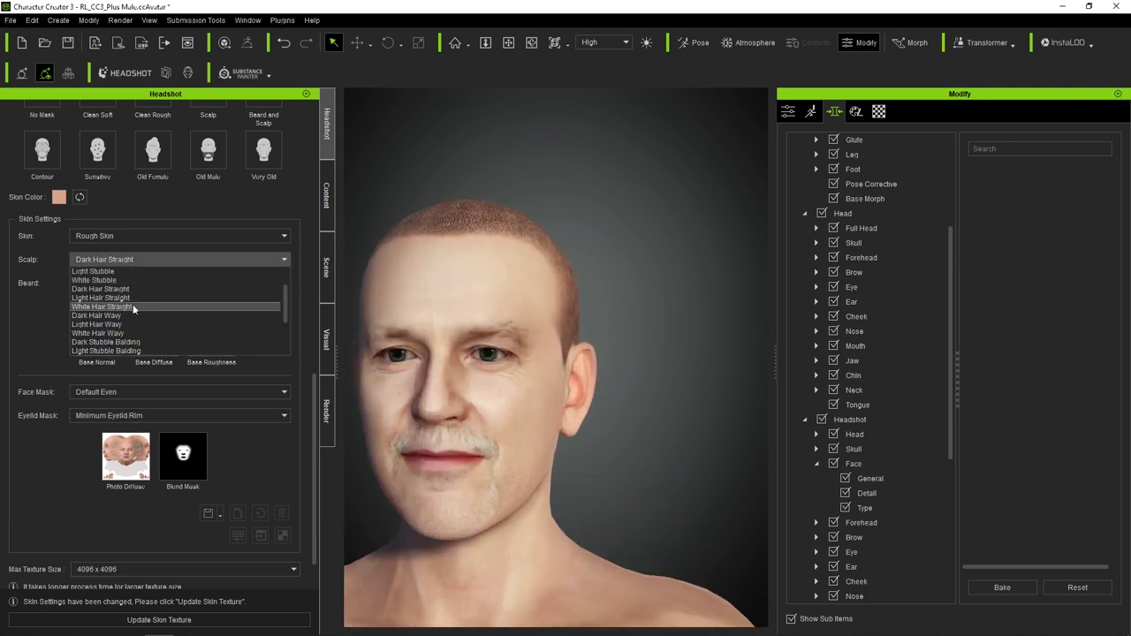
click(123, 298)
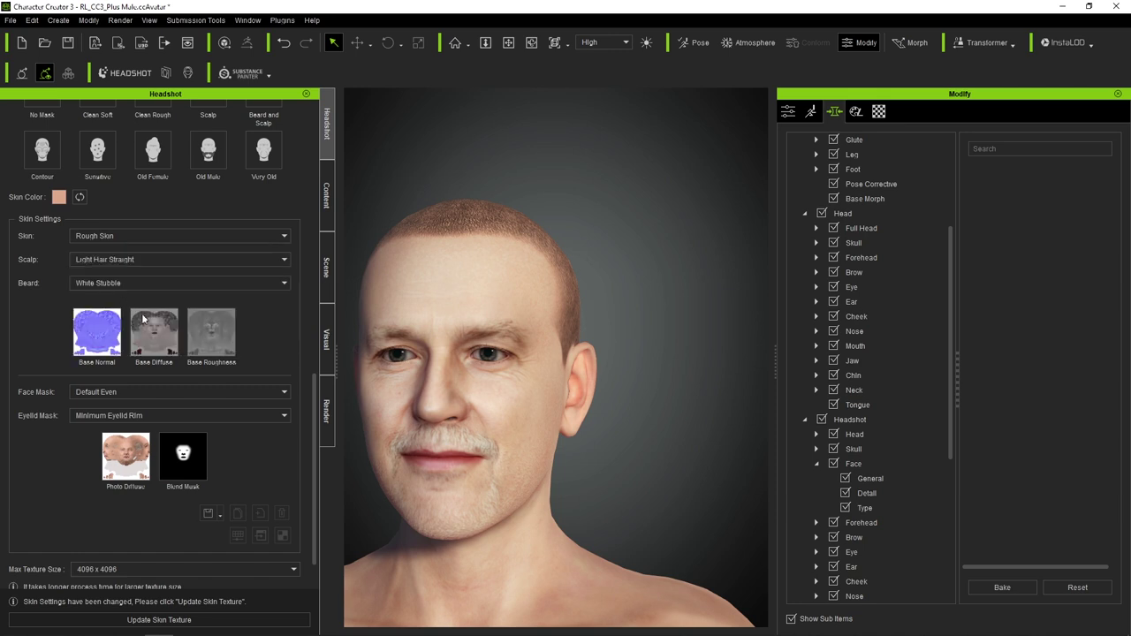
click(168, 620)
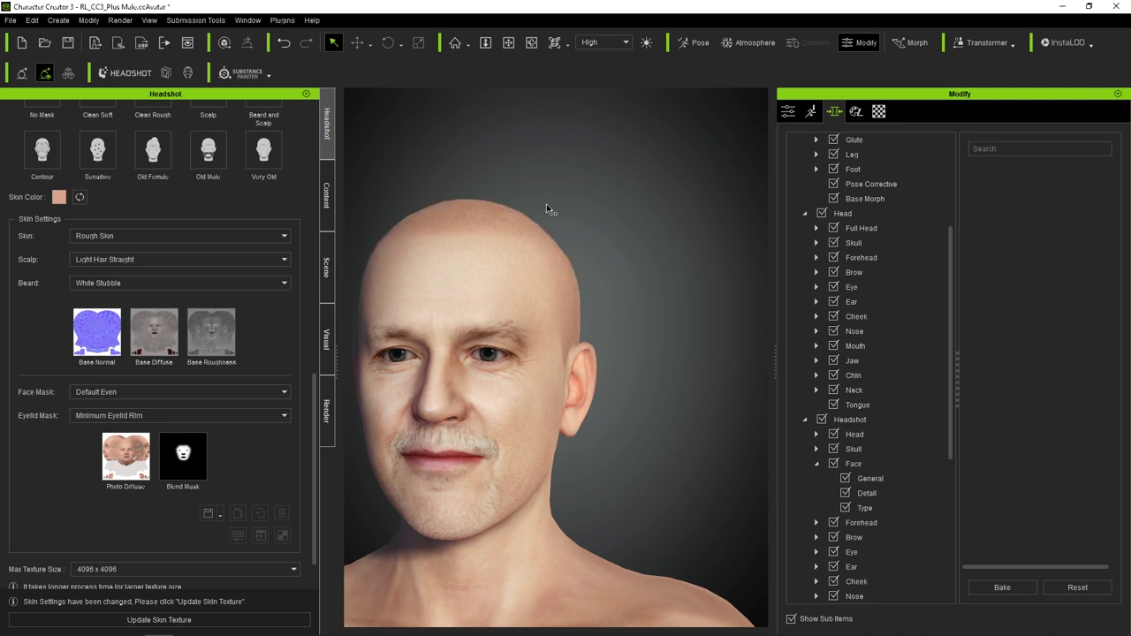
Inspect the regenerated head from several angles and reopen the scalp texture list
scroll(546, 209, down, 5)
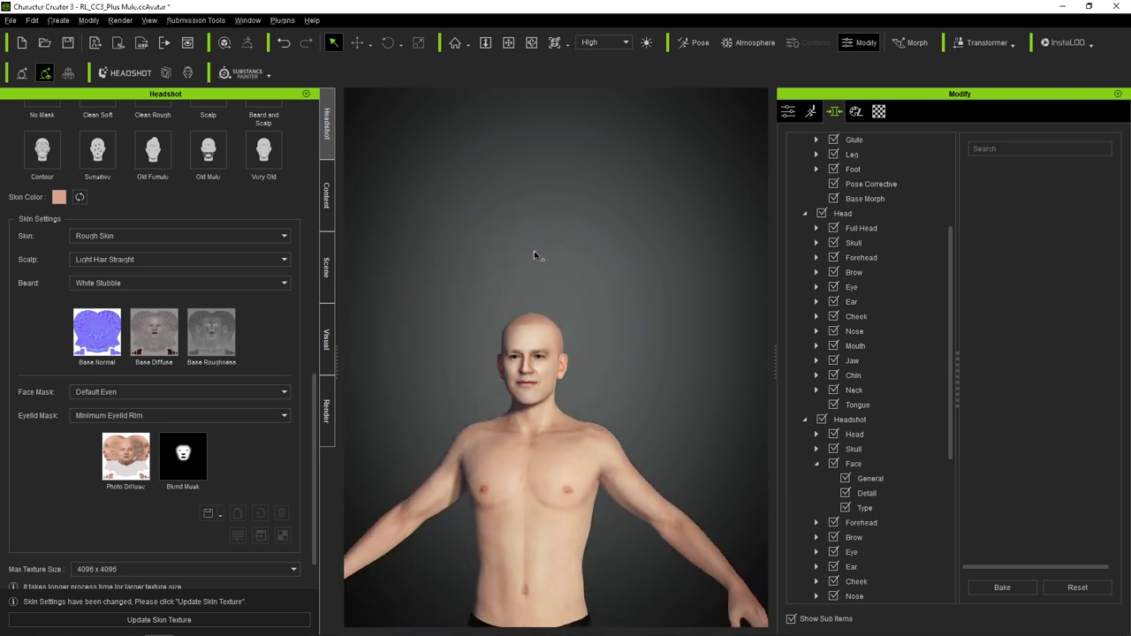
mouse_move(534, 251)
mouse_down()
mouse_move(766, 256)
mouse_move(497, 299)
mouse_move(561, 287)
mouse_move(424, 322)
mouse_up()
scroll(496, 299, up, 2)
scroll(497, 299, up, 4)
scroll(561, 287, down, 1)
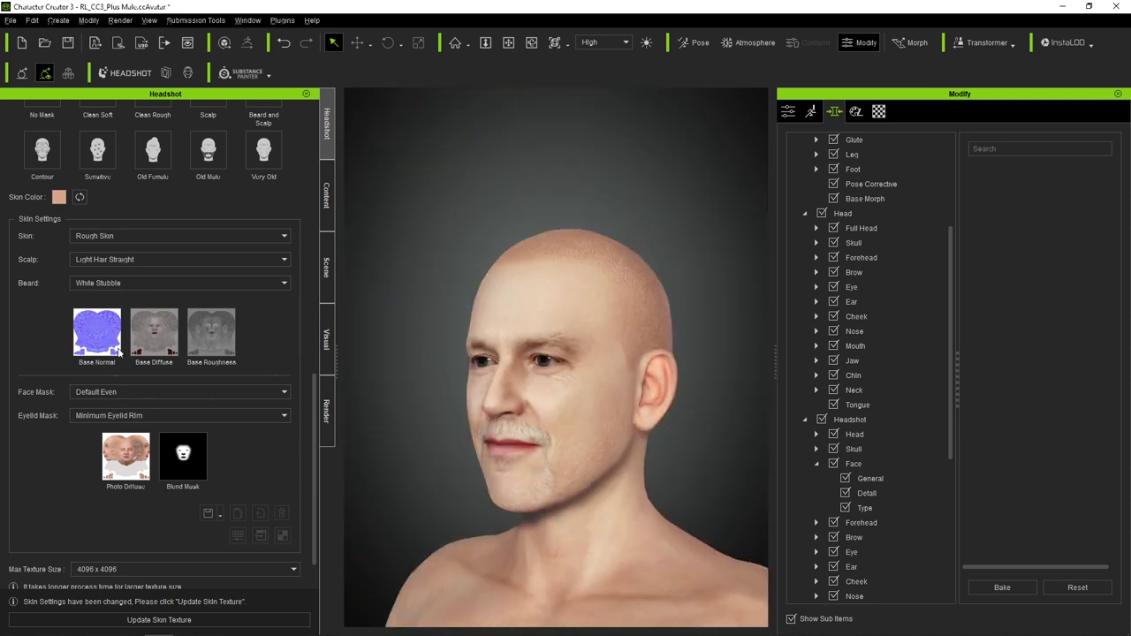
click(125, 266)
Apply the White Hair Straight scalp, regenerate the skin texture and check the head in profile
click(123, 306)
click(146, 622)
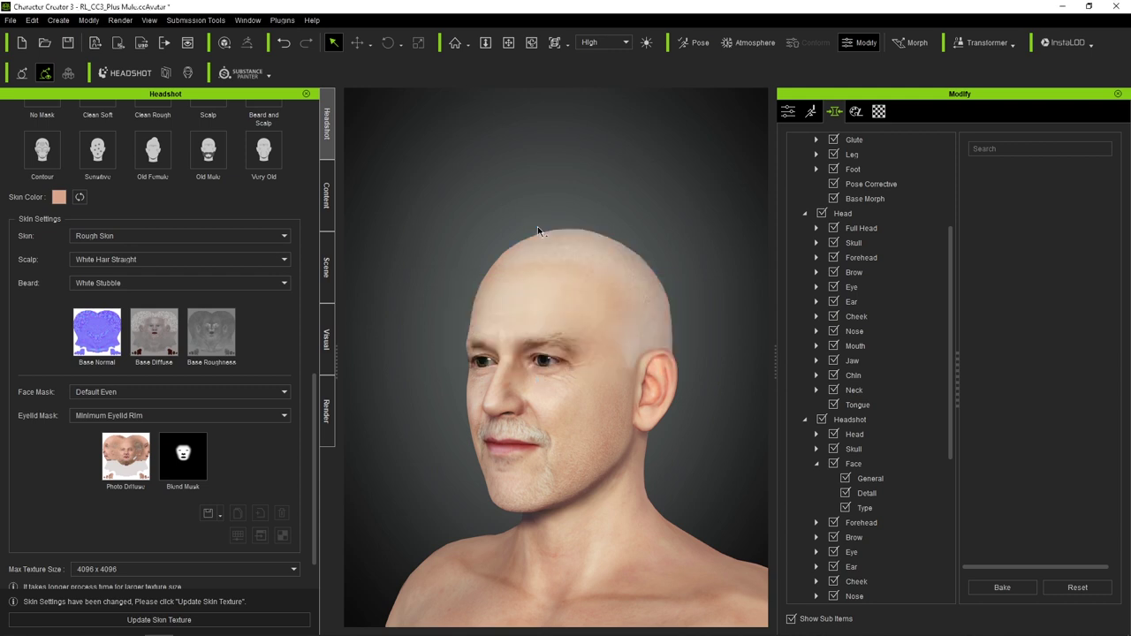
mouse_move(535, 309)
right_down()
mouse_move(997, 330)
mouse_move(681, 353)
mouse_move(584, 314)
right_up()
mouse_move(580, 404)
right_down()
mouse_move(624, 356)
mouse_move(391, 336)
mouse_move(386, 348)
right_up()
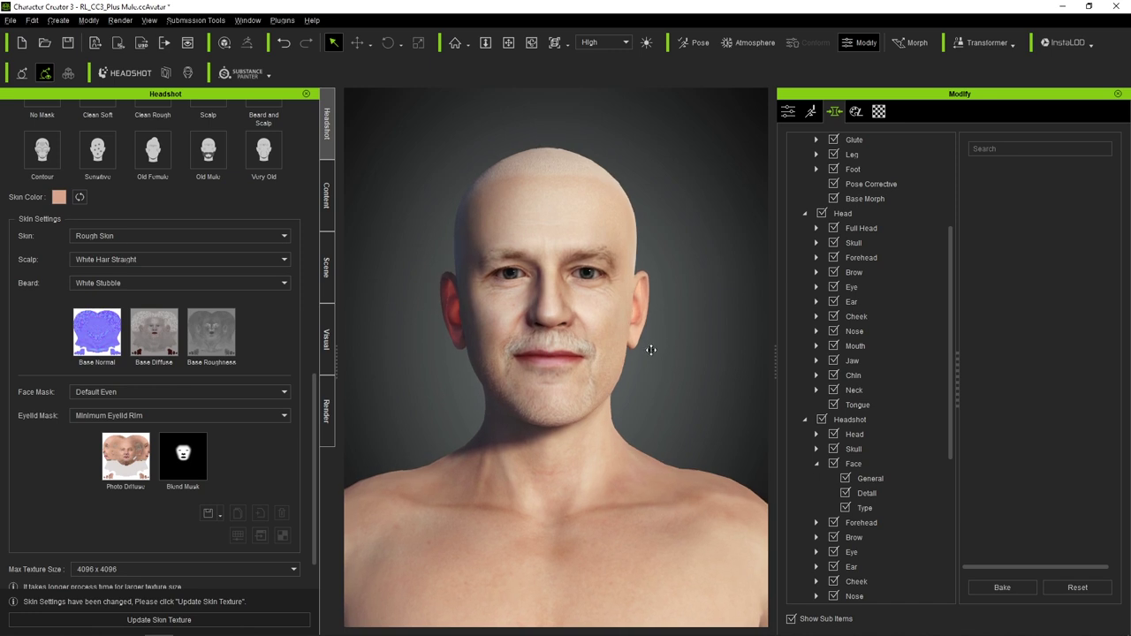
Zoom and pan the viewport into a close-up of the face
scroll(654, 376, down, 10)
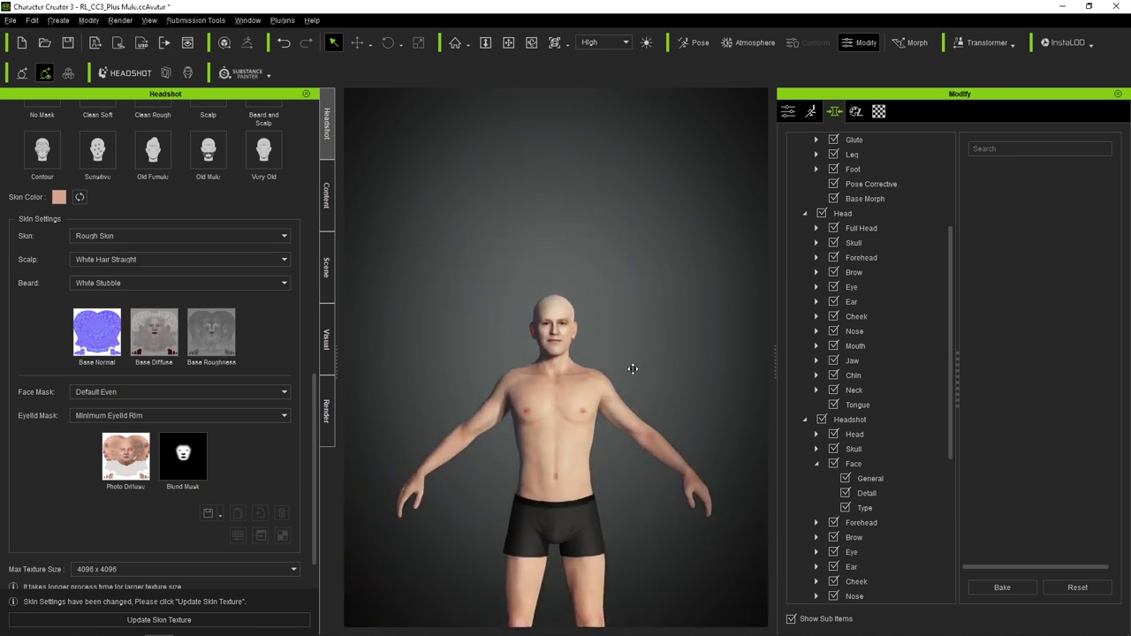
middle_drag(632, 369, 621, 330)
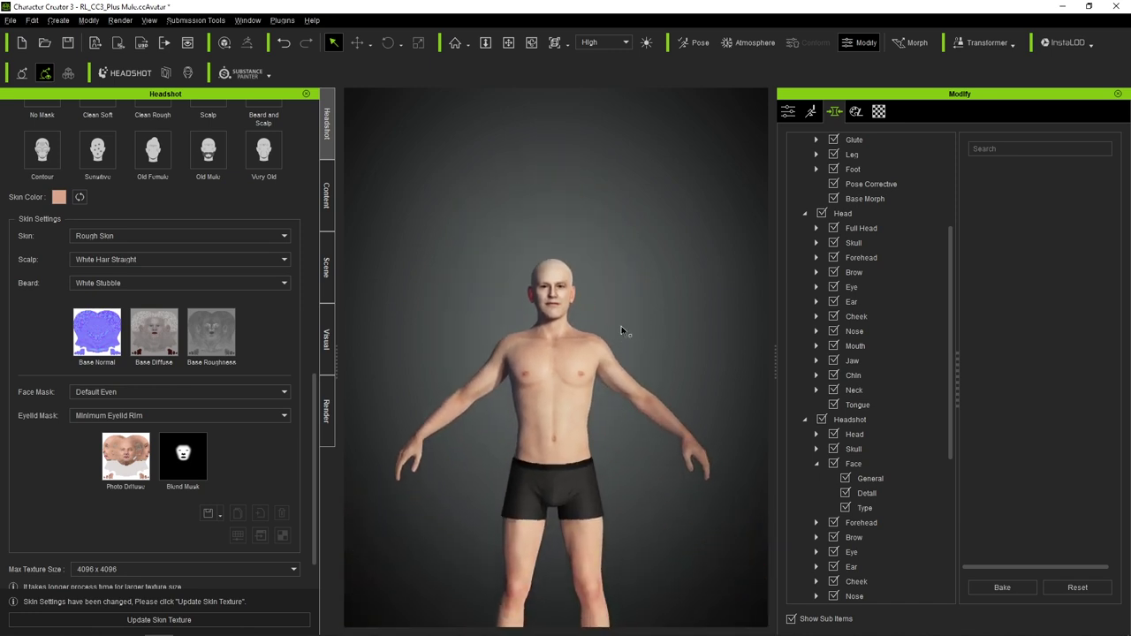
scroll(521, 261, up, 10)
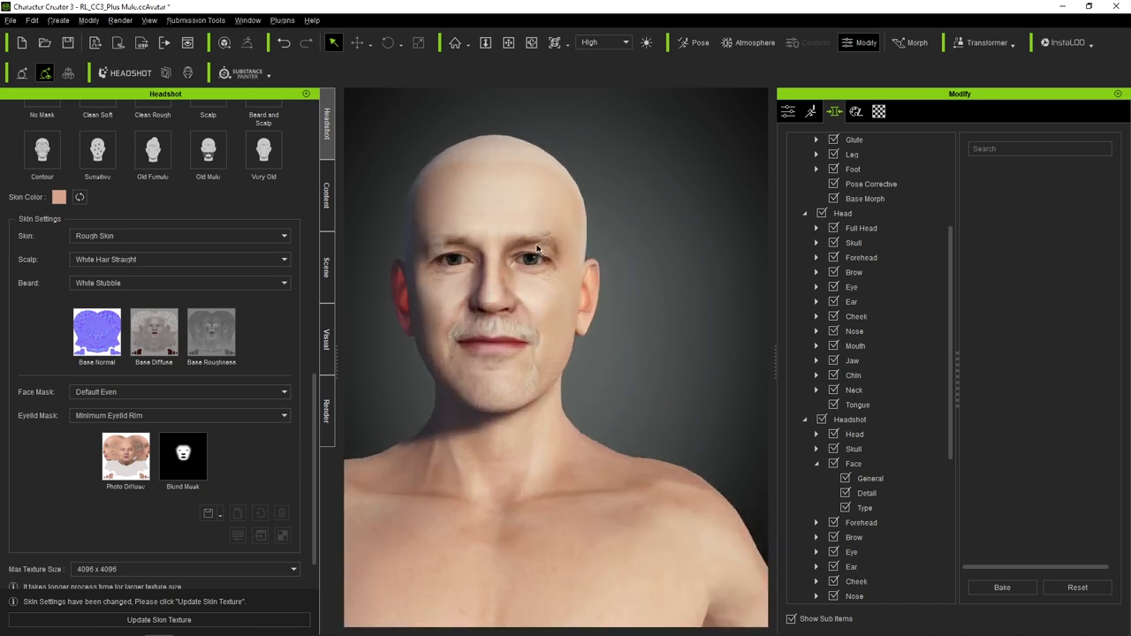
middle_drag(559, 260, 619, 336)
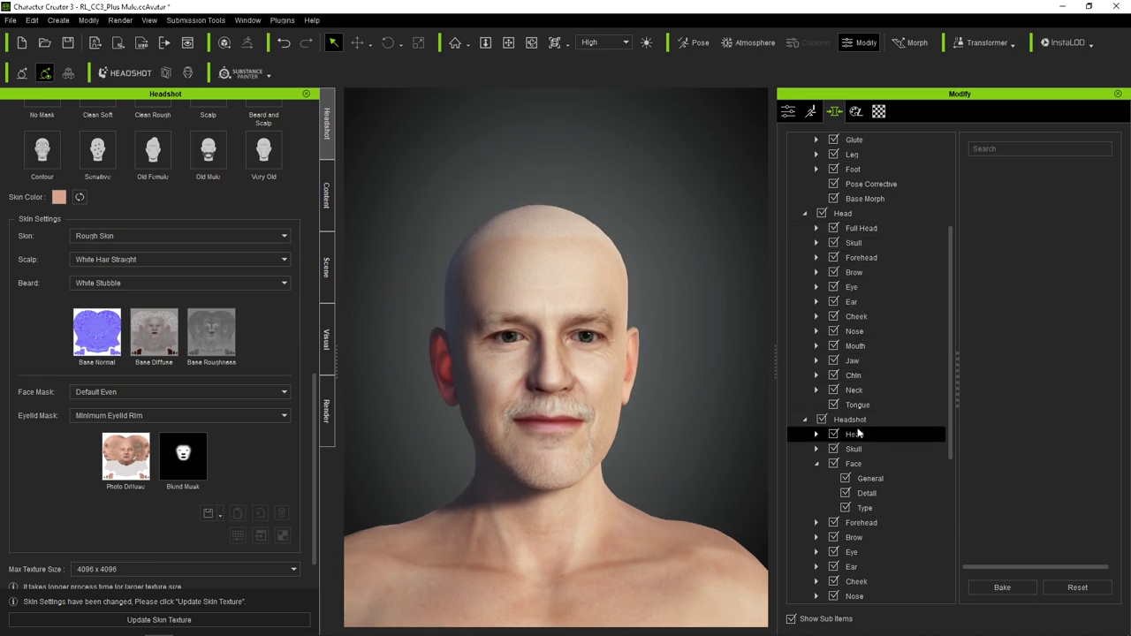
scroll(862, 428, down, 1)
scroll(588, 353, up, 5)
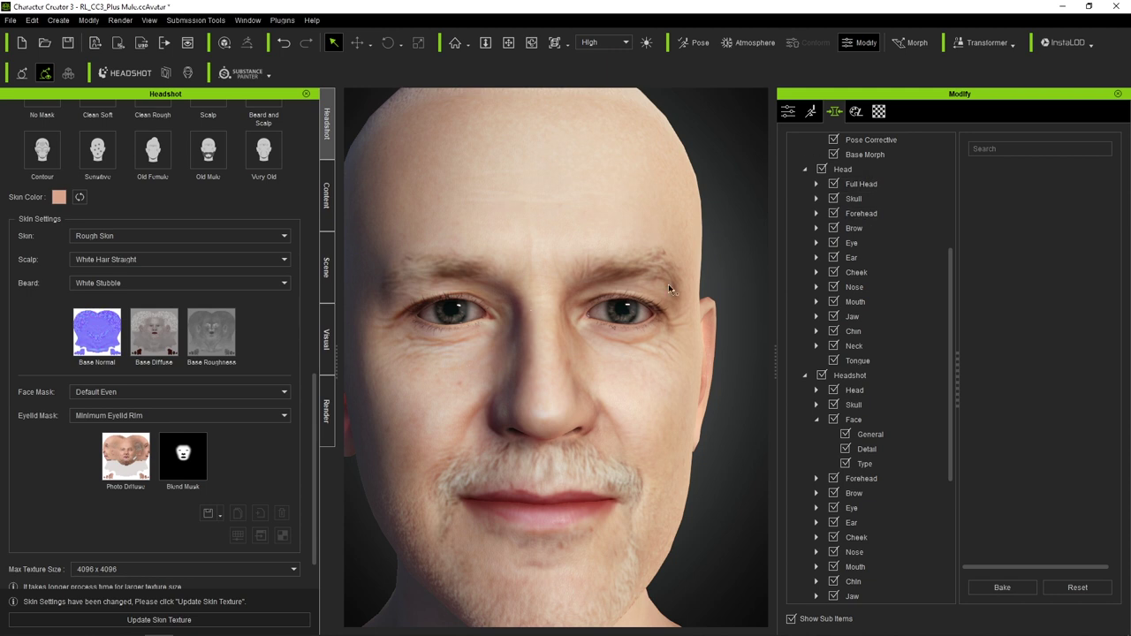
Browse the Chin and Head morph slider groups in the morph tree
click(856, 332)
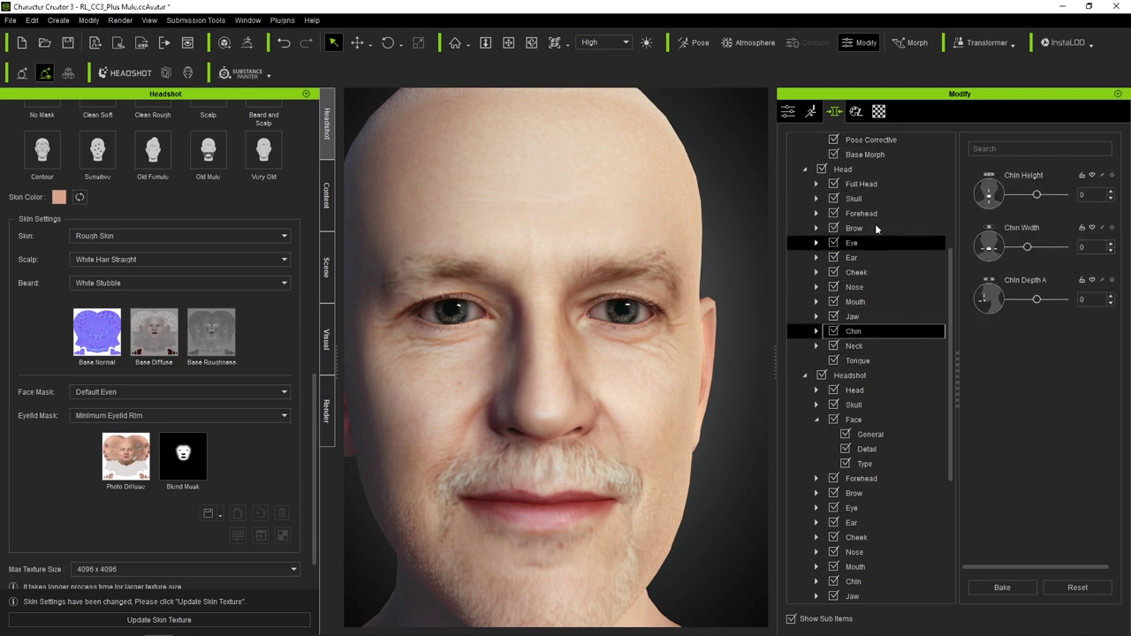
click(842, 168)
scroll(866, 265, down, 1)
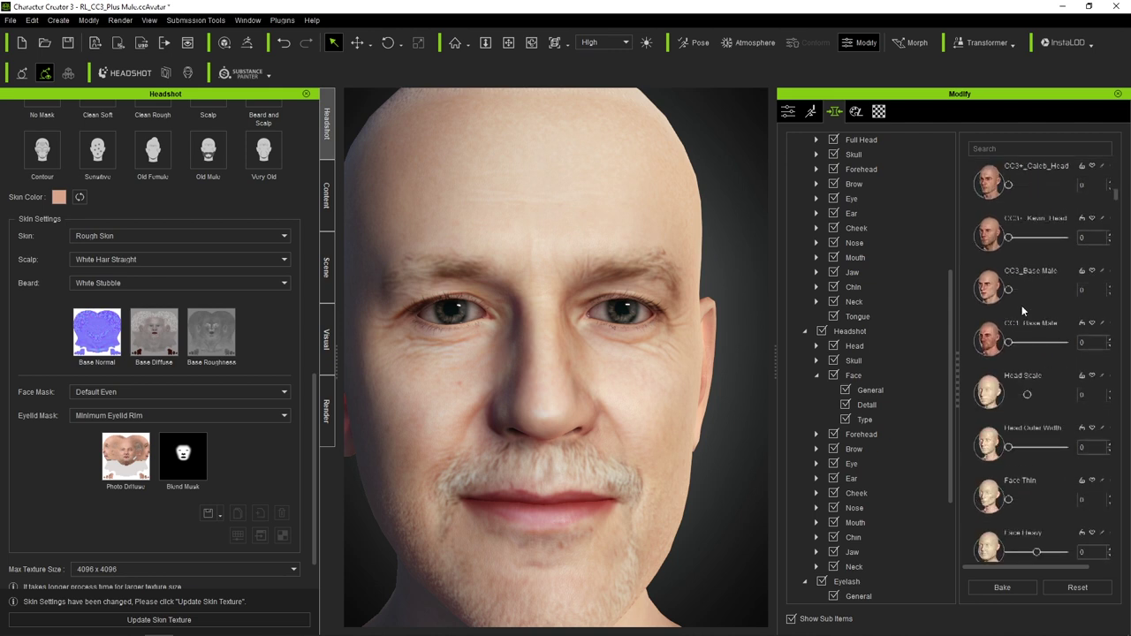
scroll(1022, 305, down, 3)
scroll(1021, 305, down, 3)
scroll(1021, 304, down, 3)
scroll(1022, 305, down, 3)
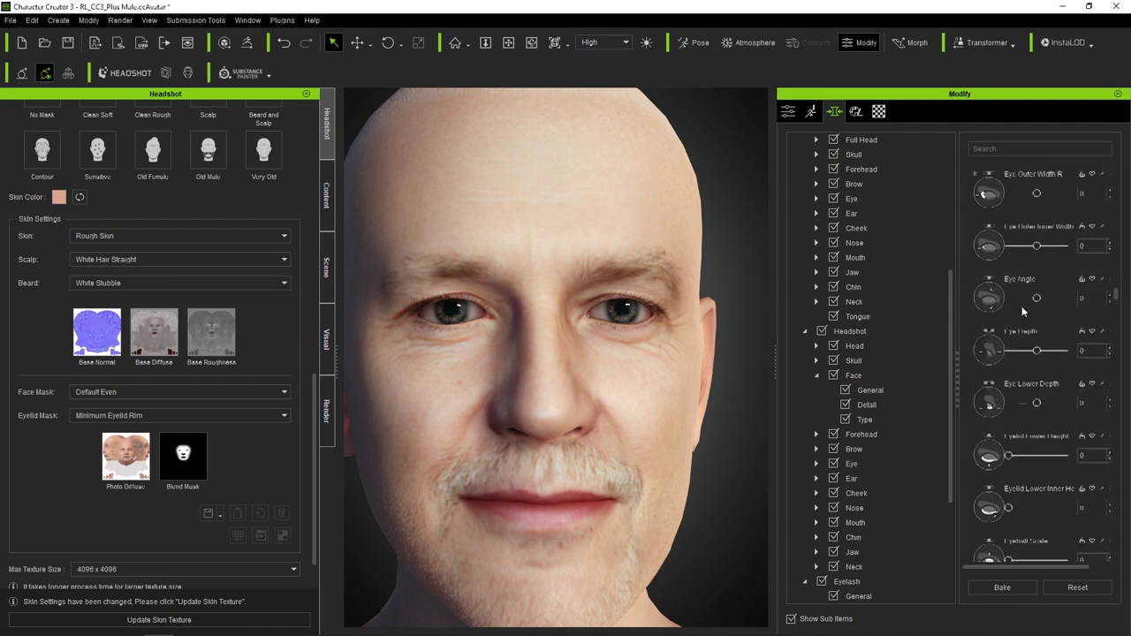
Look through the Headshot head, jaw and mouth sliders, then select Headshot > Face
click(877, 332)
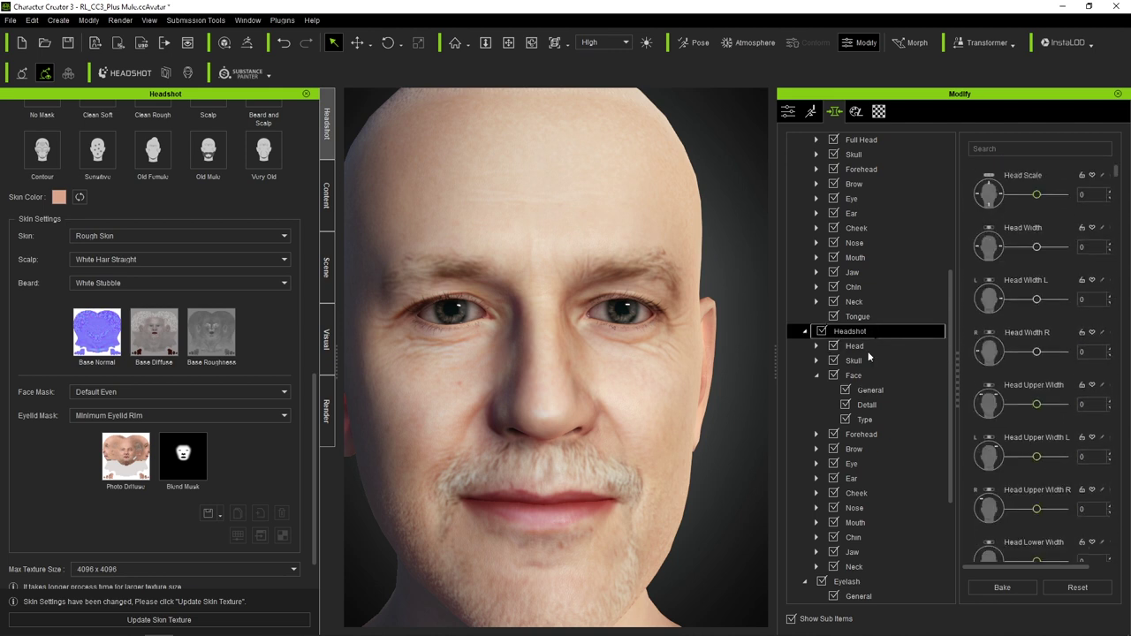
click(873, 553)
click(869, 522)
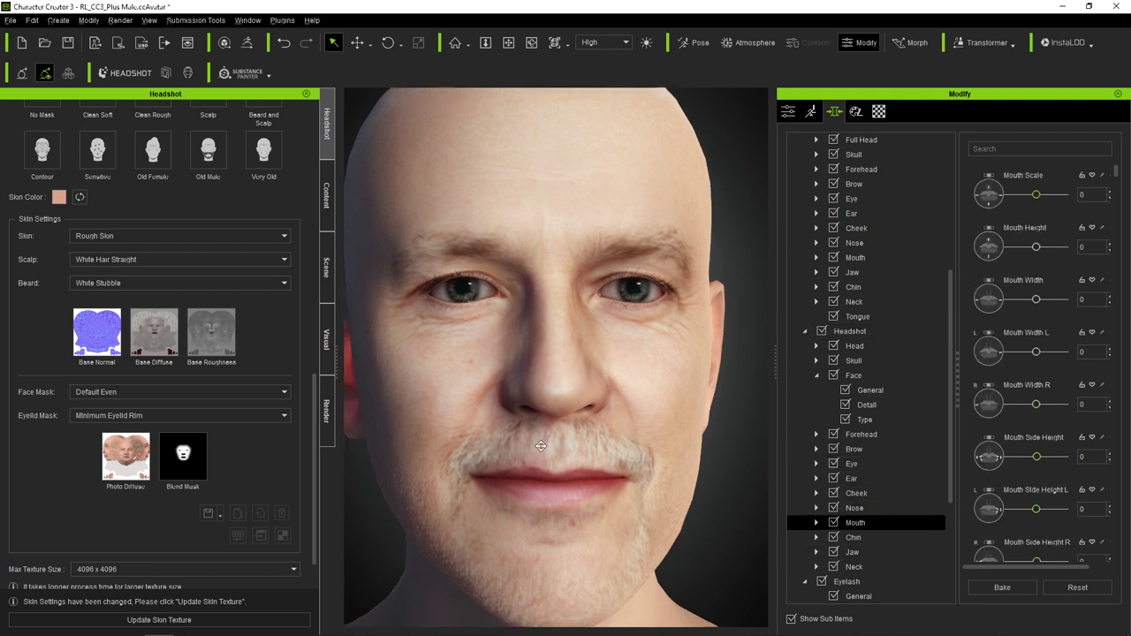
scroll(583, 380, up, 3)
scroll(565, 330, up, 3)
scroll(606, 323, up, 3)
scroll(606, 323, down, 5)
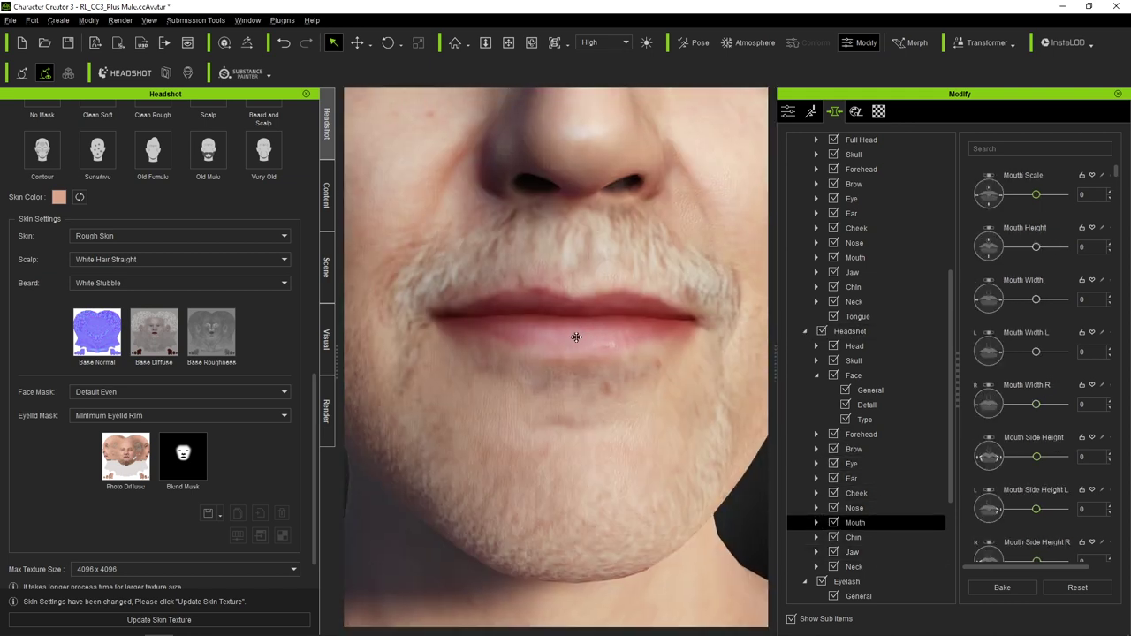
scroll(576, 331, down, 3)
click(861, 376)
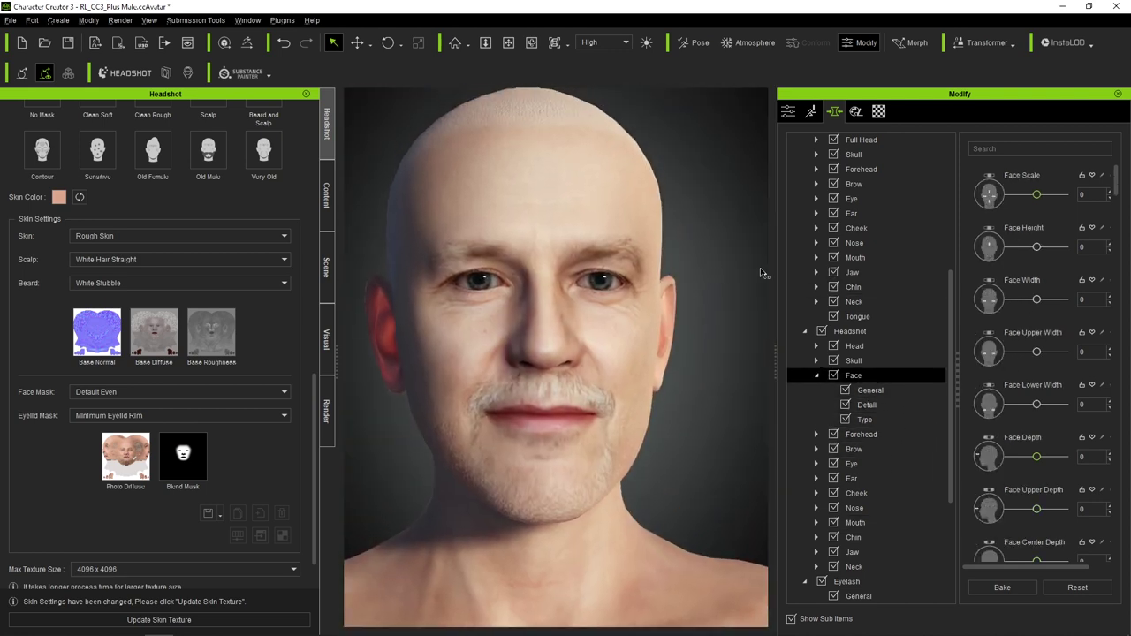
Set Face Height to -3, narrow Face Upper Width to -57 and set Face Depth to 23
mouse_move(1042, 251)
mouse_down()
mouse_move(1087, 254)
mouse_move(920, 254)
mouse_up()
mouse_move(1008, 247)
mouse_down()
mouse_move(1039, 265)
mouse_move(1043, 311)
mouse_up()
mouse_move(1037, 354)
mouse_down()
mouse_move(1017, 351)
mouse_move(1029, 352)
mouse_up()
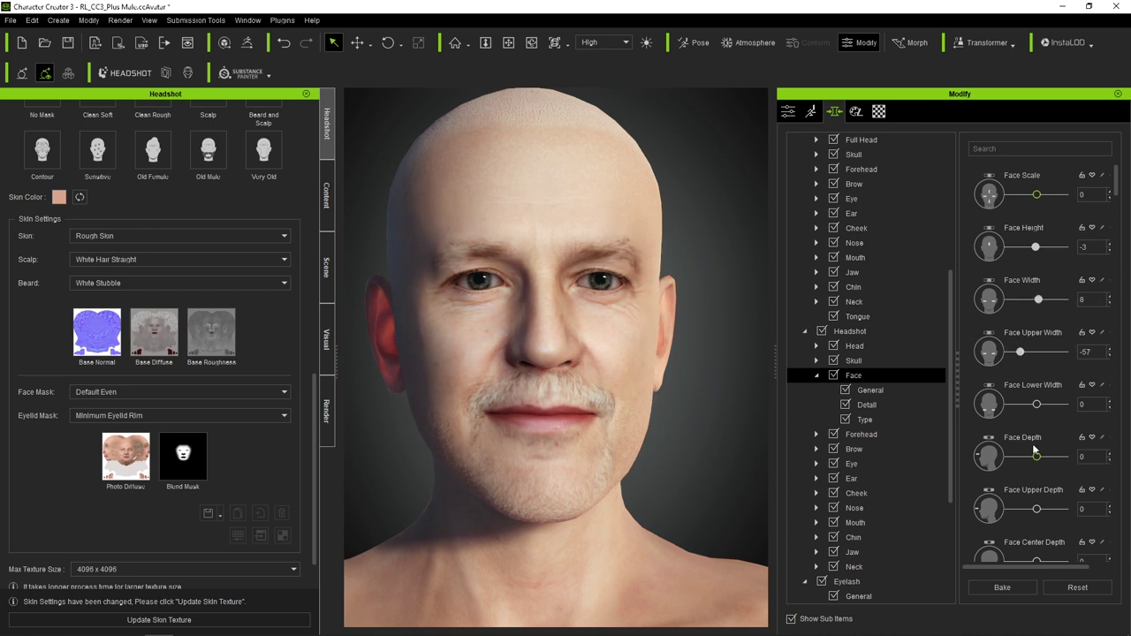
right_drag(646, 313, 546, 333)
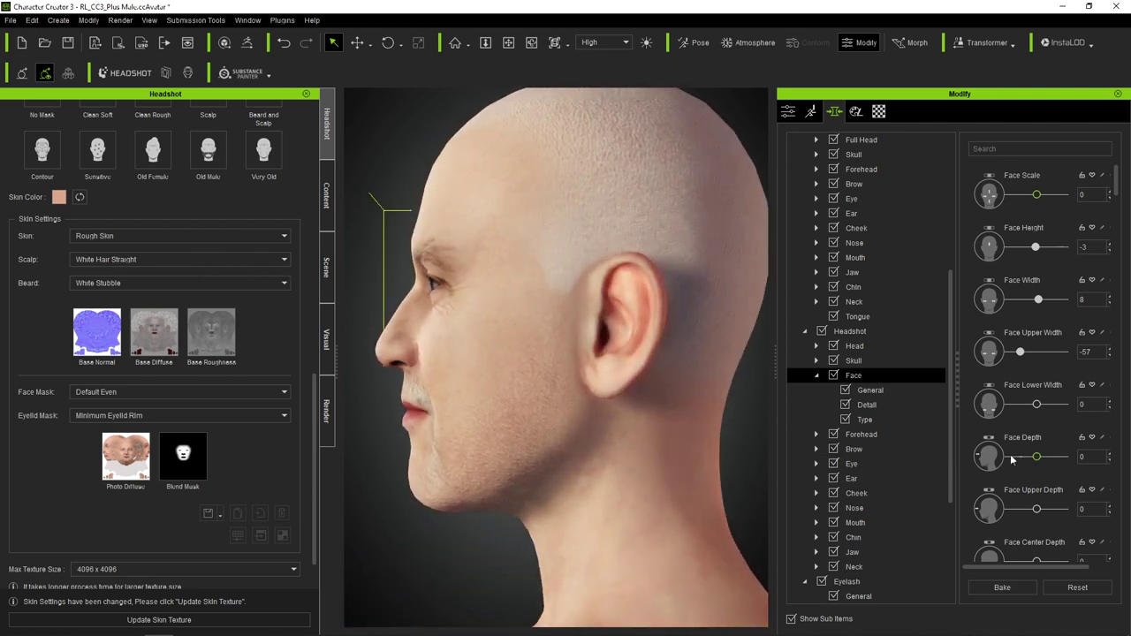
drag(1036, 457, 1101, 476)
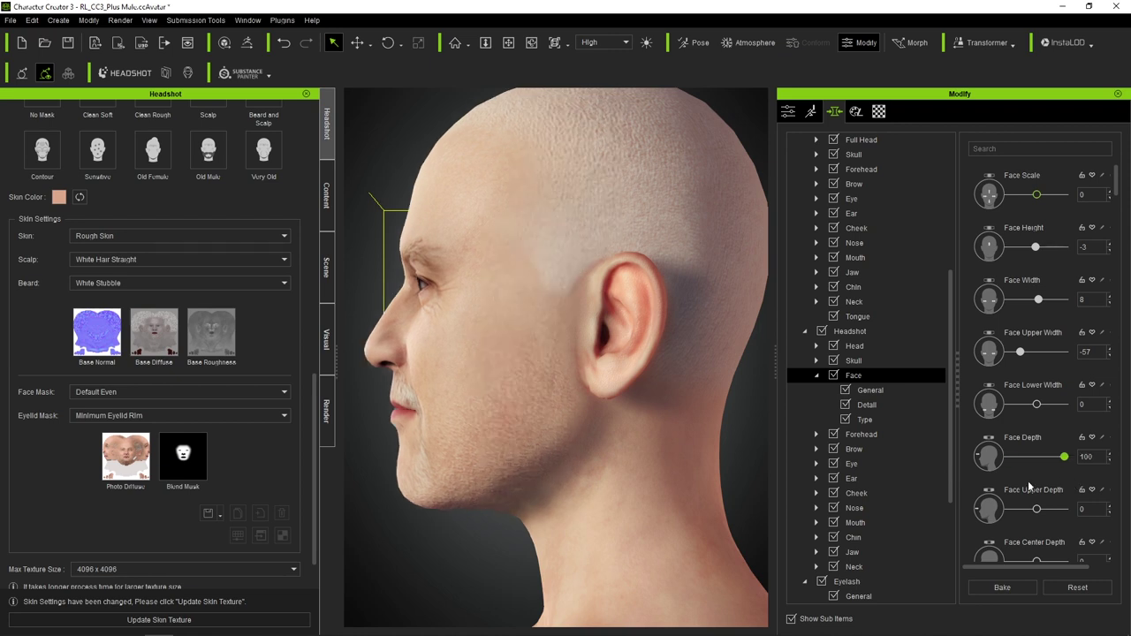
drag(1064, 457, 1043, 457)
scroll(560, 304, up, 2)
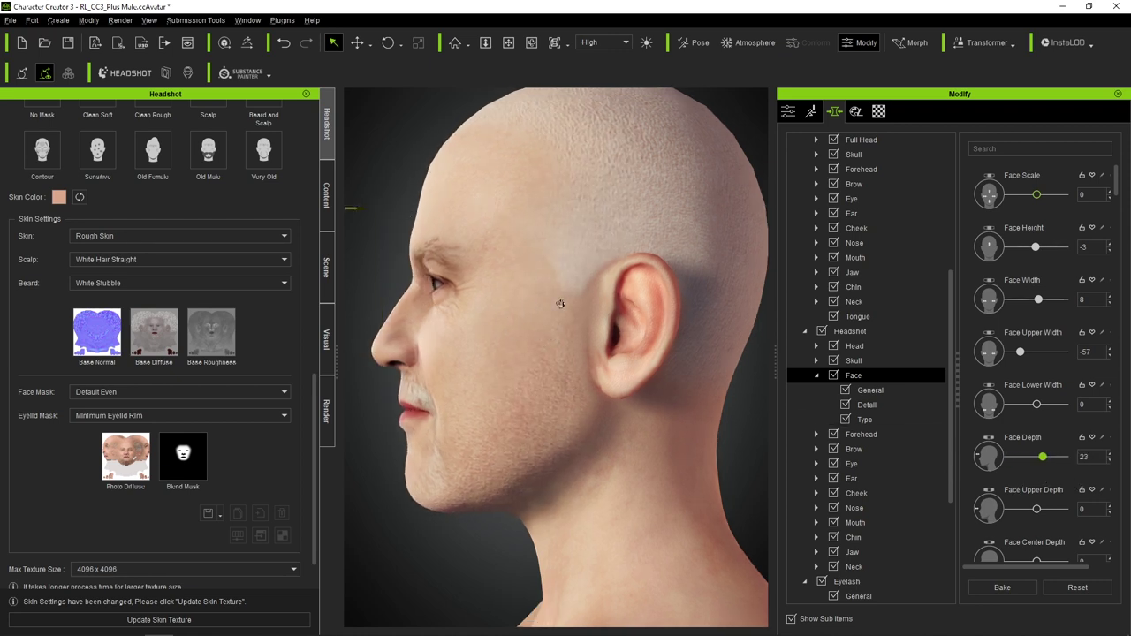
key(F5)
scroll(1034, 478, down, 3)
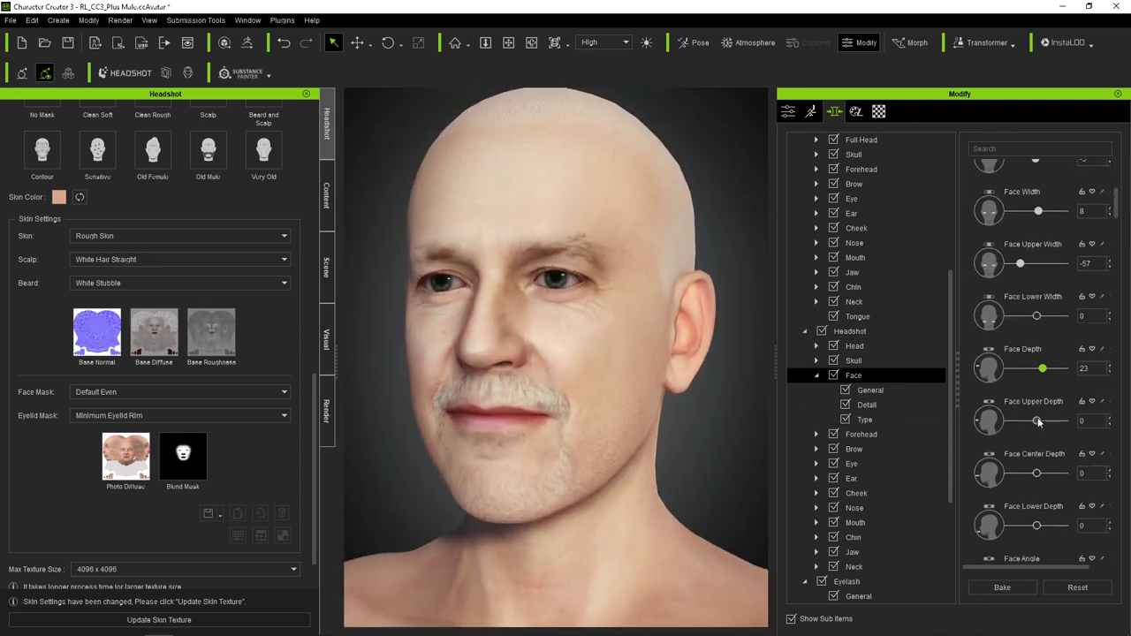
Set Face Upper Depth to 59 and Face Upper Angle to -38
drag(1038, 422, 1038, 429)
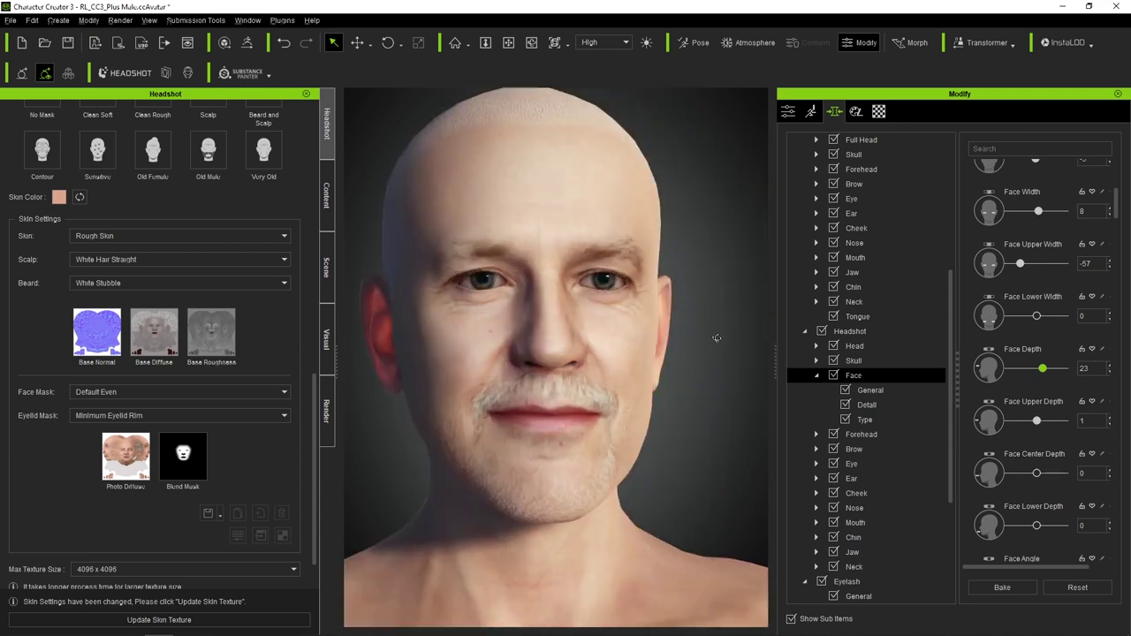
mouse_move(557, 353)
right_down()
mouse_move(336, 315)
mouse_move(569, 338)
right_up()
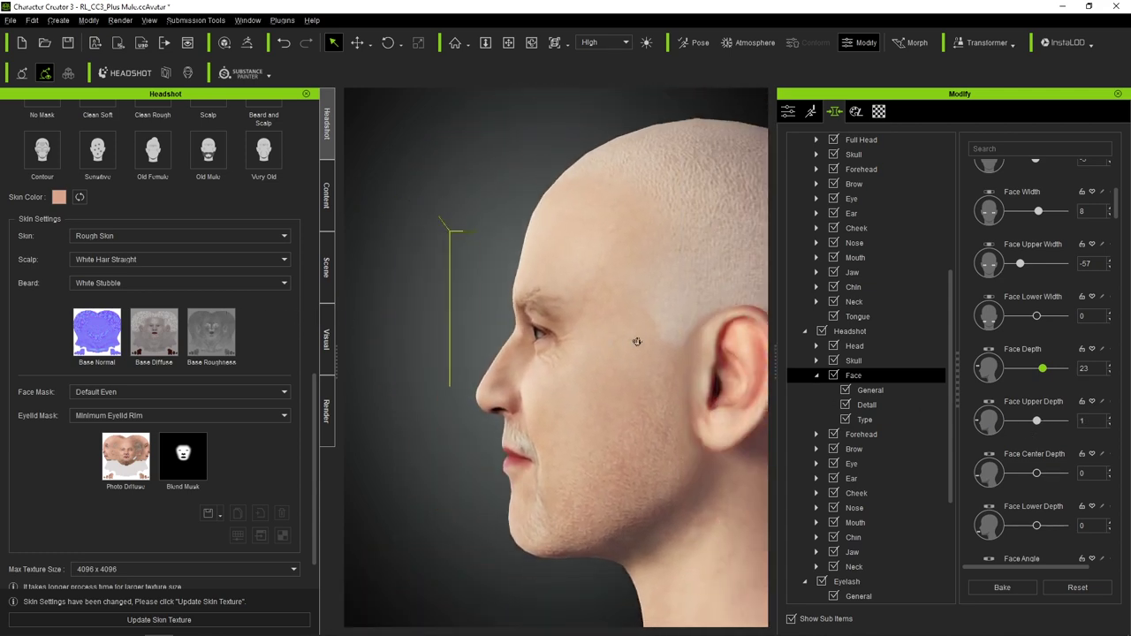
mouse_move(1038, 419)
mouse_down()
mouse_move(1109, 426)
mouse_move(949, 419)
mouse_move(1053, 421)
mouse_up()
mouse_move(760, 371)
right_down()
mouse_move(767, 308)
mouse_move(585, 246)
right_up()
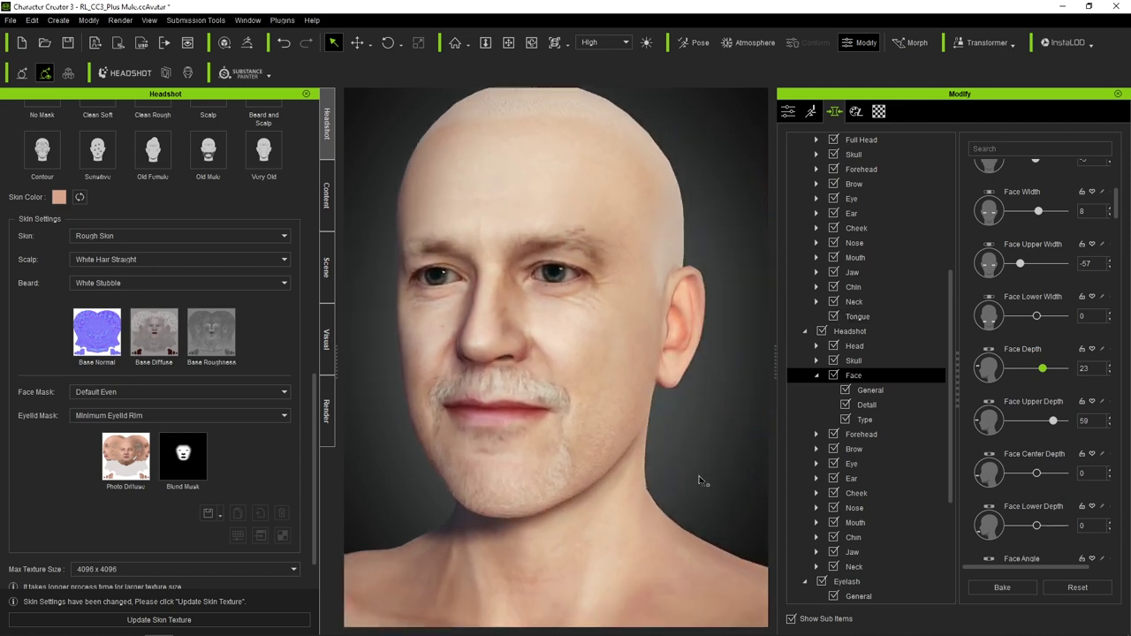
right_drag(546, 352, 633, 389)
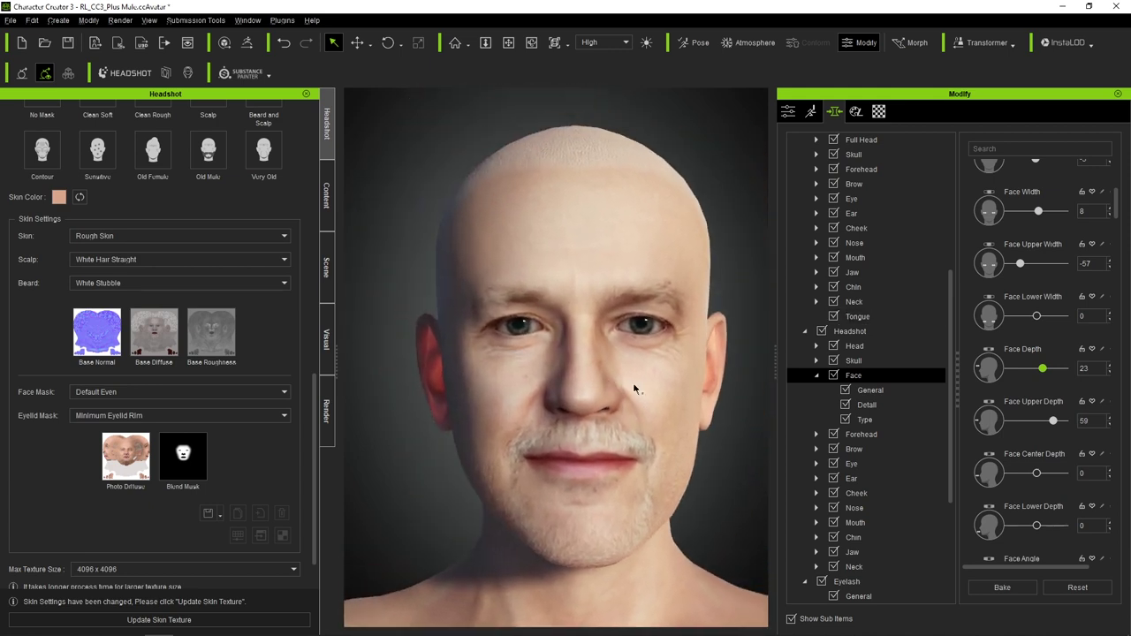
scroll(1015, 440, down, 2)
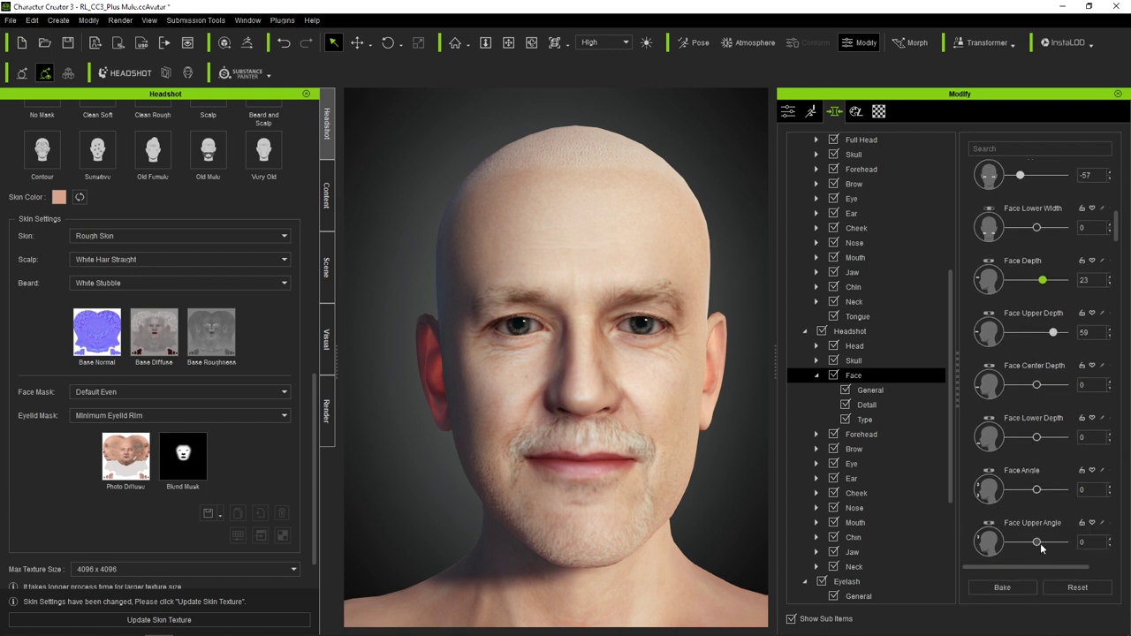
mouse_move(1041, 549)
mouse_down()
mouse_move(1085, 553)
mouse_move(1058, 542)
mouse_up()
right_drag(495, 427, 606, 427)
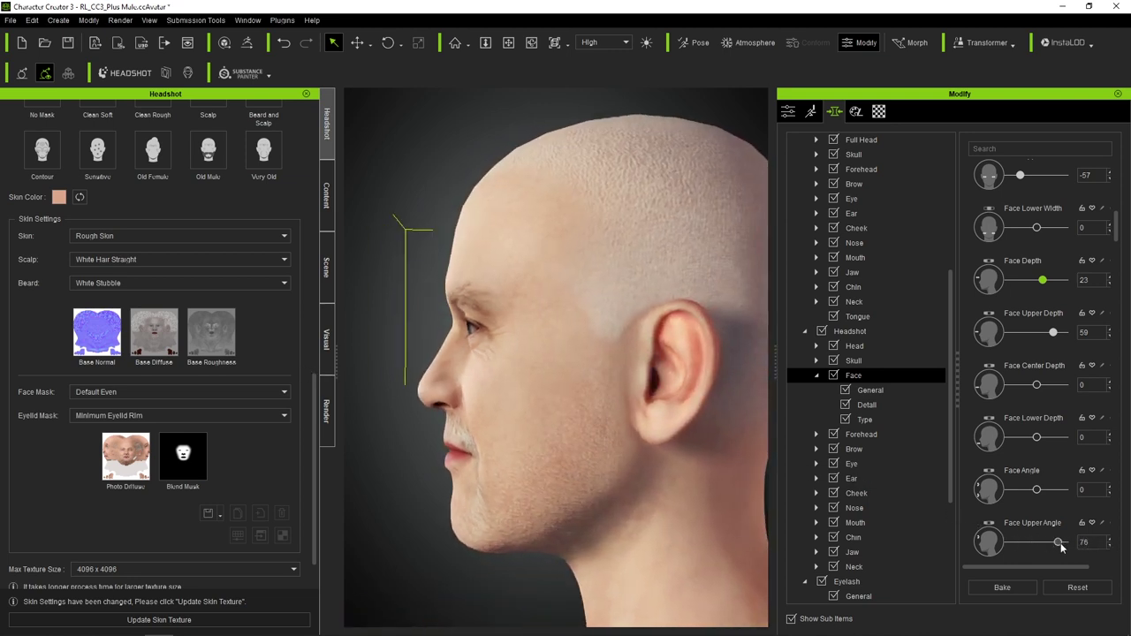
mouse_move(1059, 543)
mouse_down()
mouse_move(993, 545)
mouse_move(1055, 542)
mouse_move(1029, 544)
mouse_up()
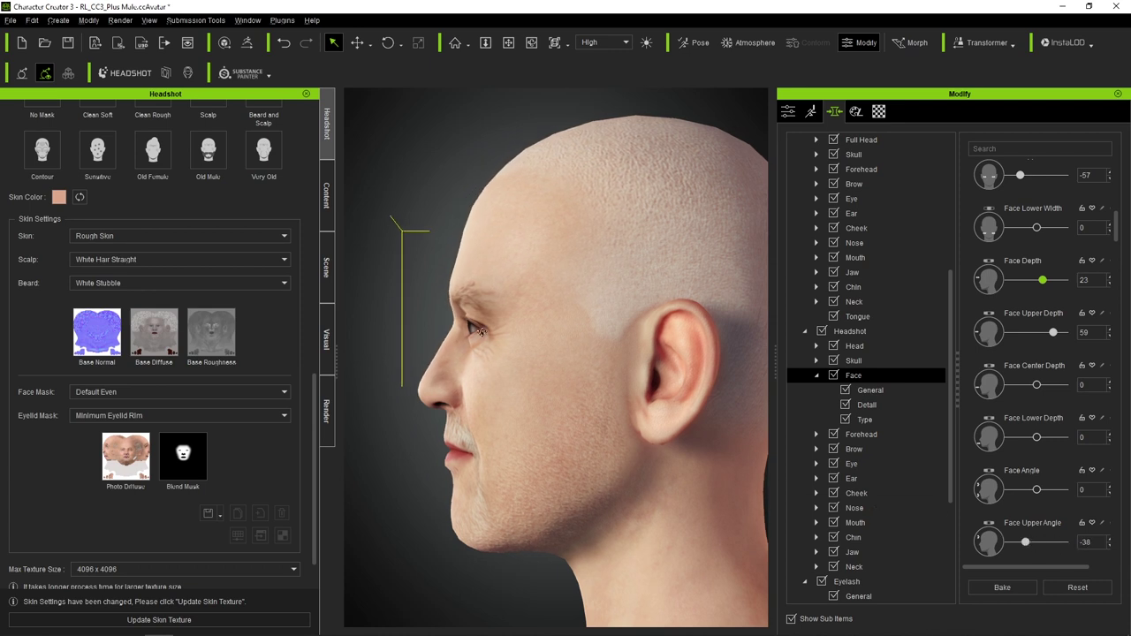
Drop Face Planar Perspective to its minimum and compare front, left and right views
key(f)
scroll(991, 454, down, 1)
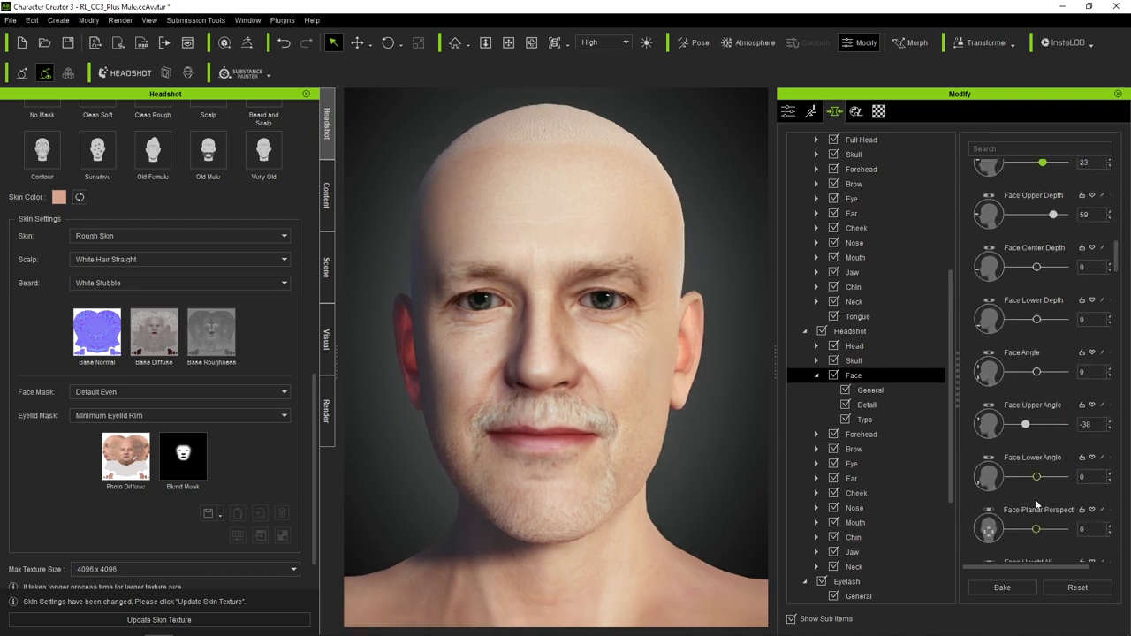
scroll(1043, 529, down, 2)
drag(1048, 501, 989, 502)
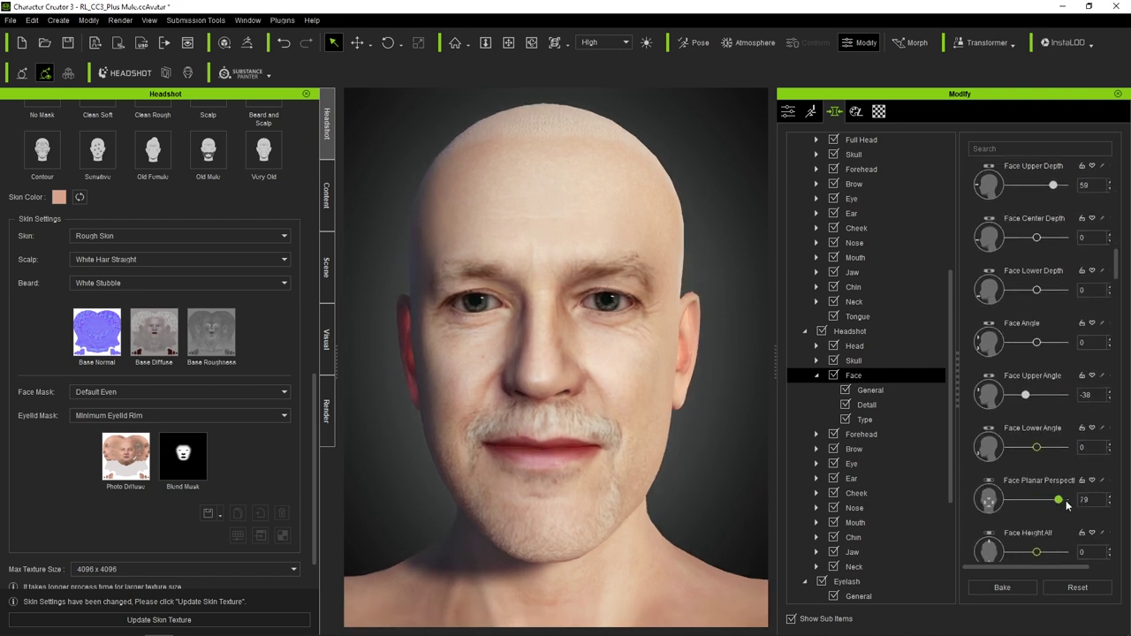
key(l)
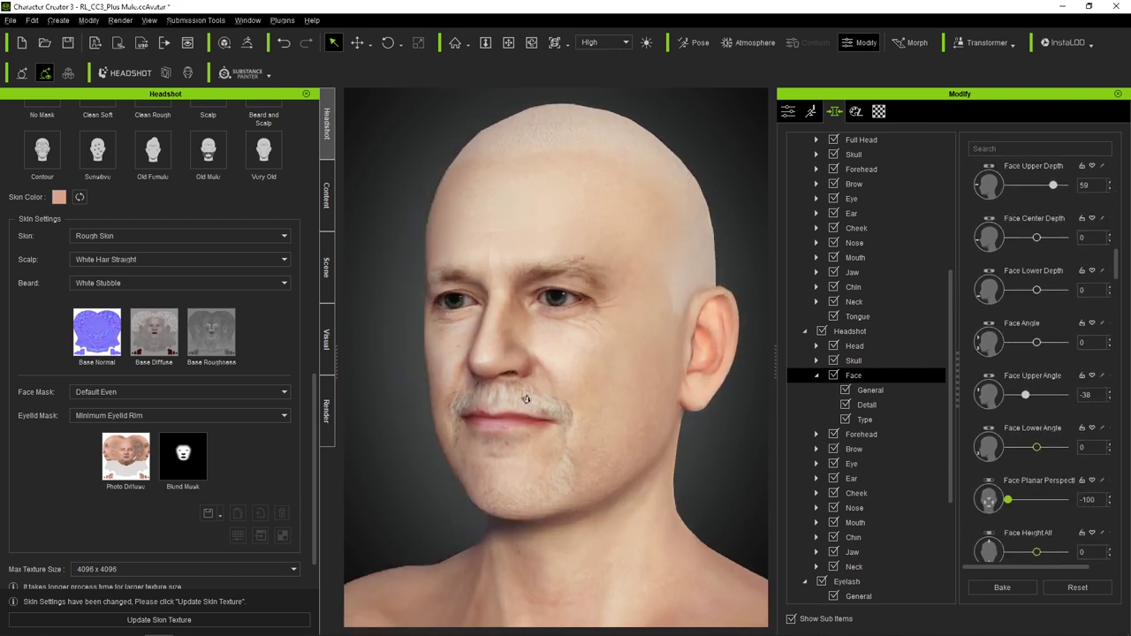
scroll(521, 308, up, 2)
key(r)
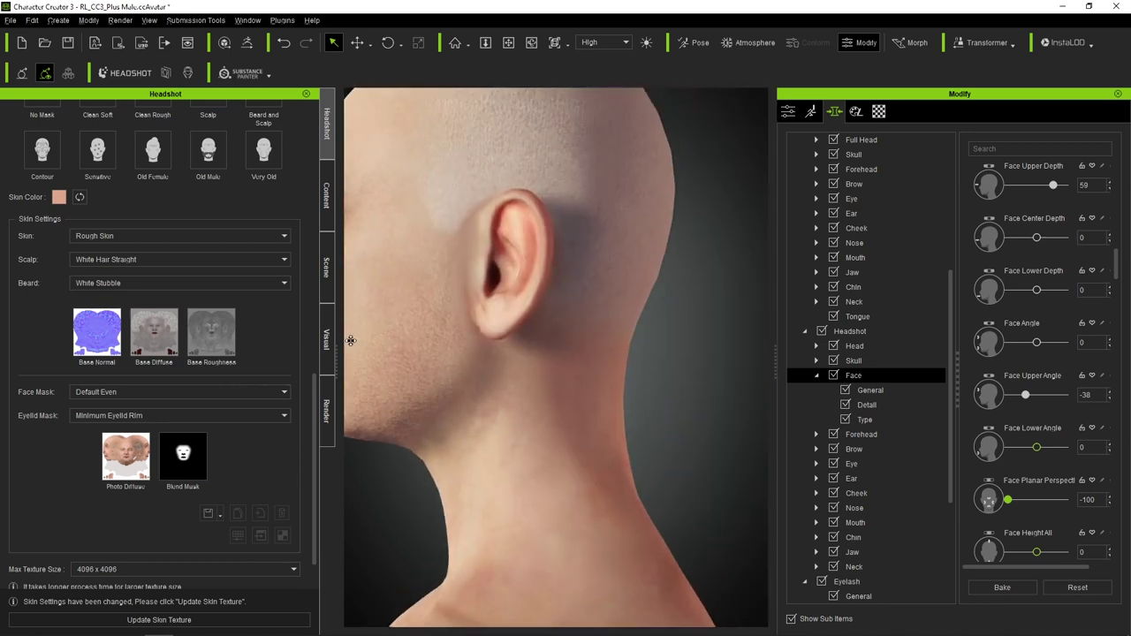
key(l)
key(f)
key(l)
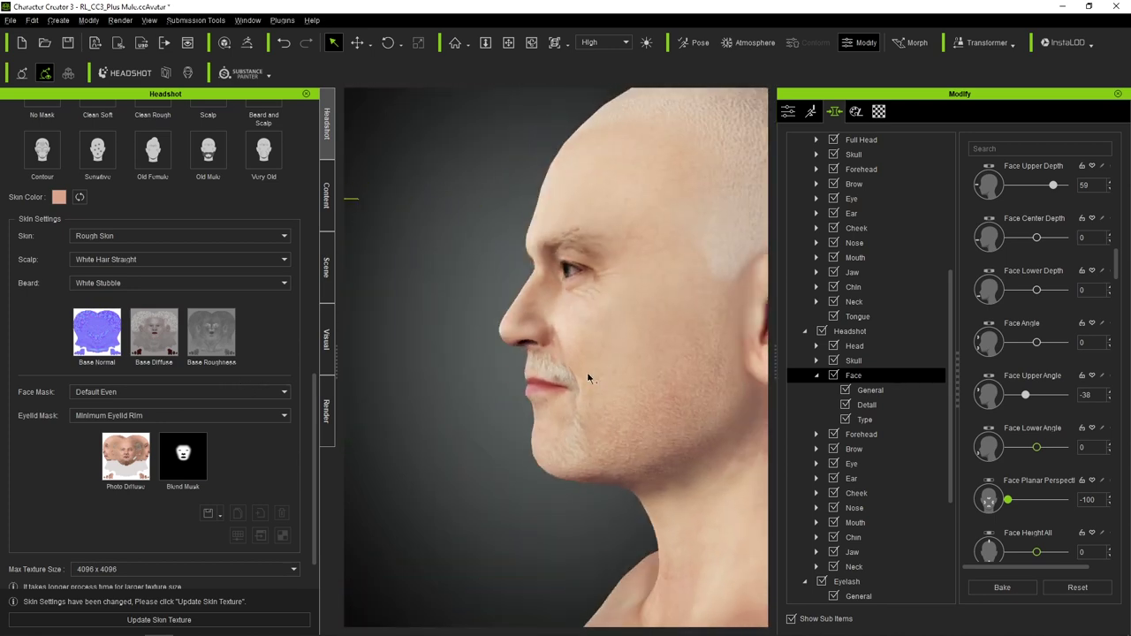
Raise Face Planar Perspective from -27 up to 81
drag(1008, 500, 1028, 501)
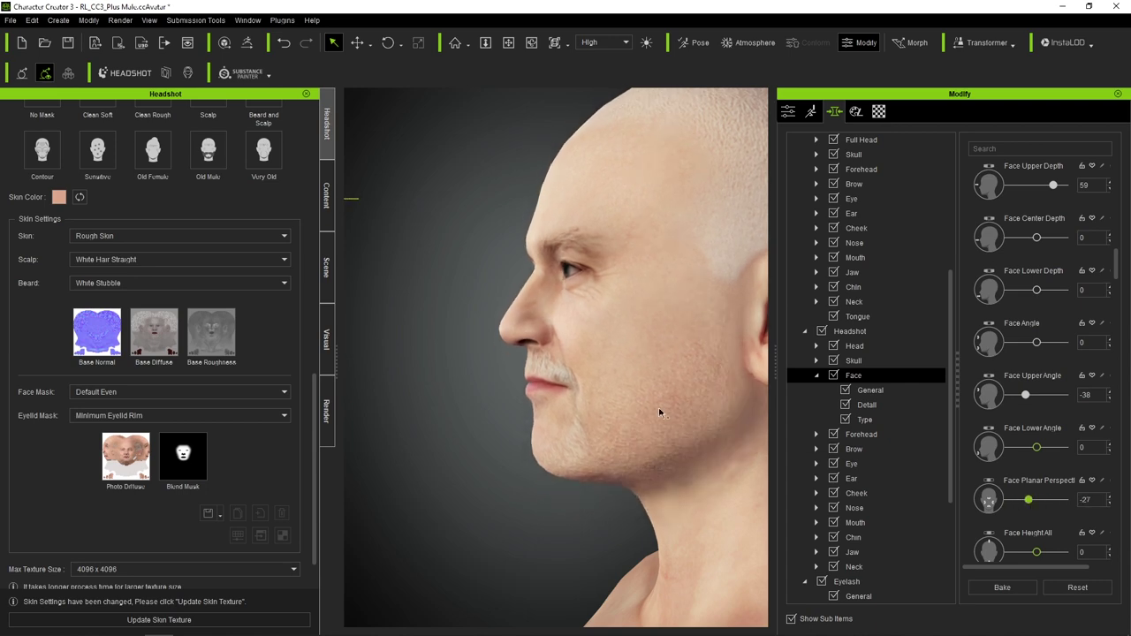
right_drag(662, 412, 518, 287)
scroll(518, 287, down, 10)
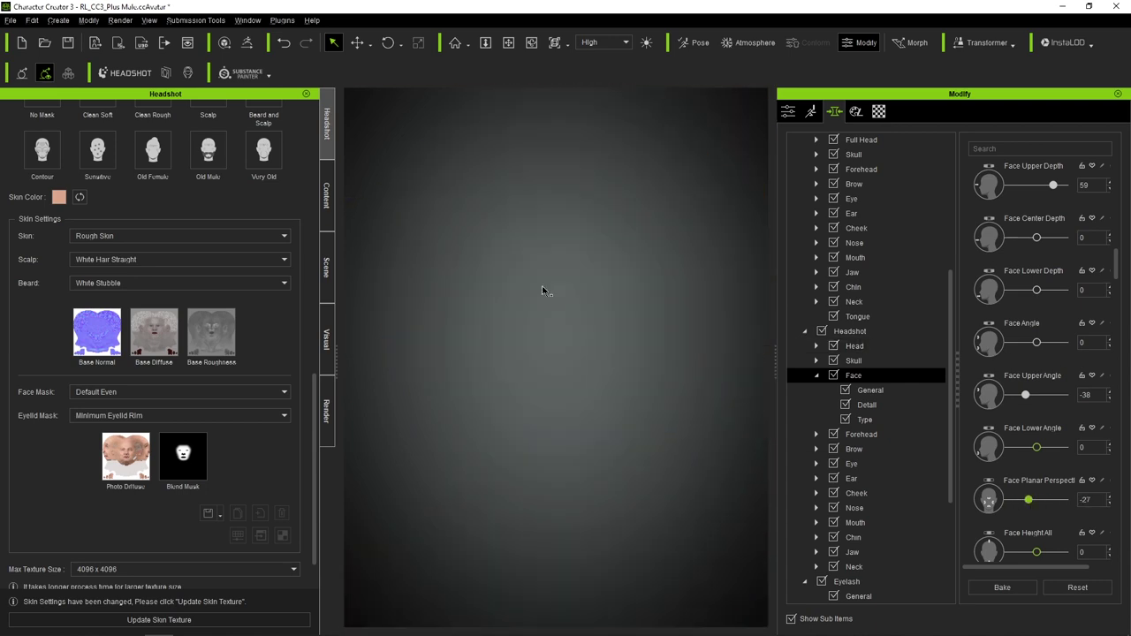
scroll(596, 305, up, 5)
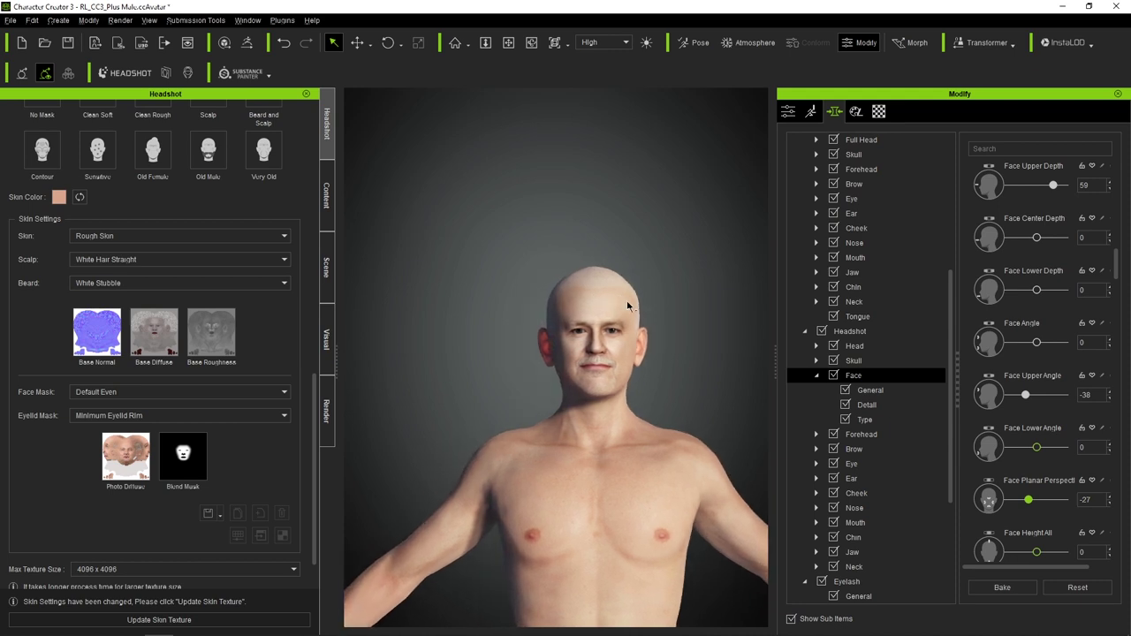
mouse_move(1033, 501)
mouse_down()
mouse_move(1068, 511)
mouse_move(1039, 506)
mouse_move(1058, 508)
mouse_up()
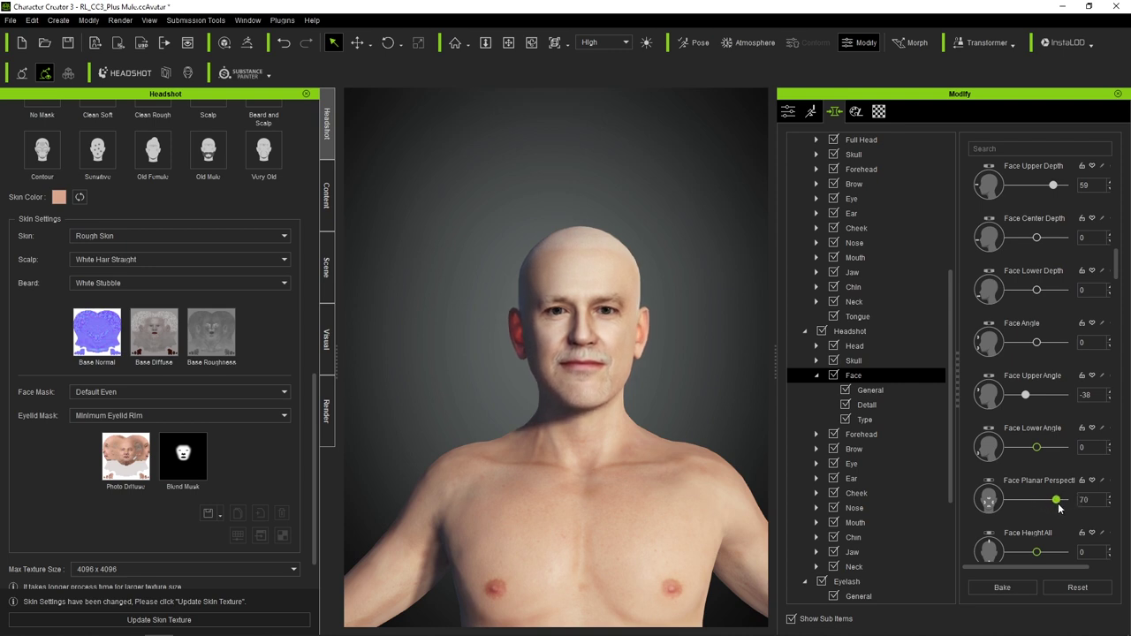
drag(1063, 507, 1066, 507)
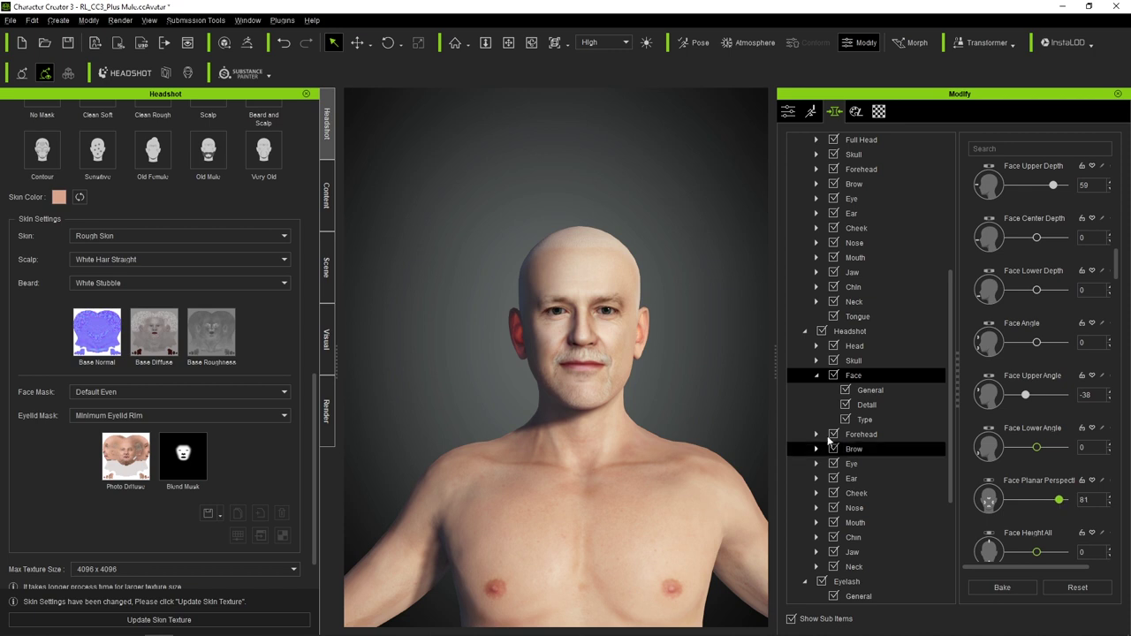
mouse_move(566, 371)
right_down()
mouse_move(495, 371)
mouse_move(596, 368)
right_up()
scroll(607, 350, up, 3)
scroll(607, 350, up, 5)
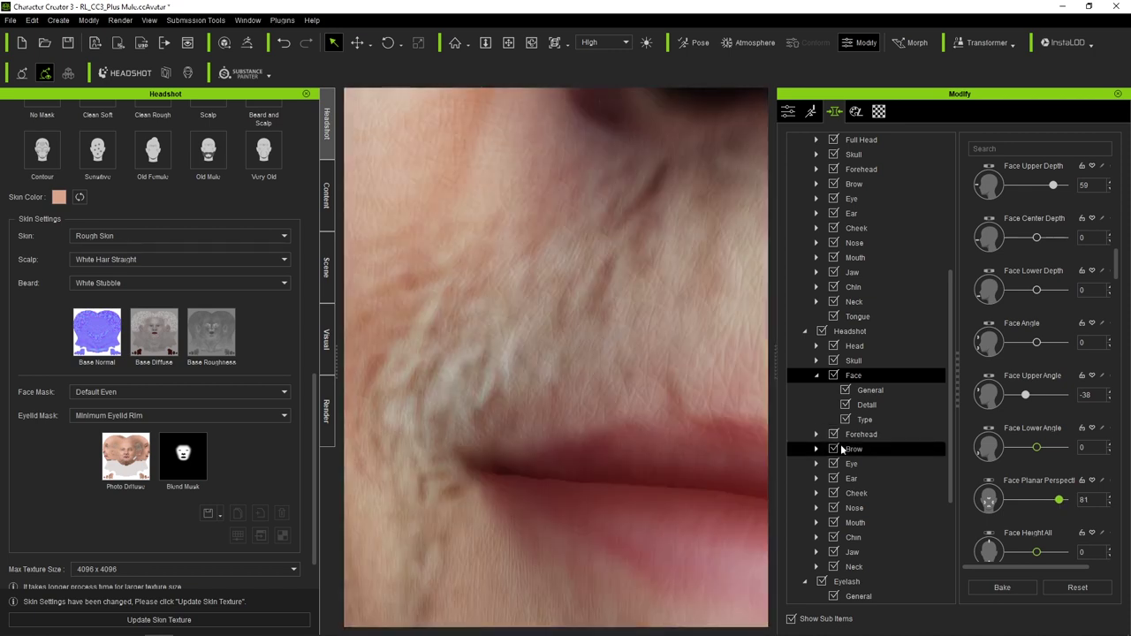
scroll(662, 419, down, 3)
Select the Headshot Eye morph sliders and reframe the head
scroll(662, 419, down, 2)
click(851, 478)
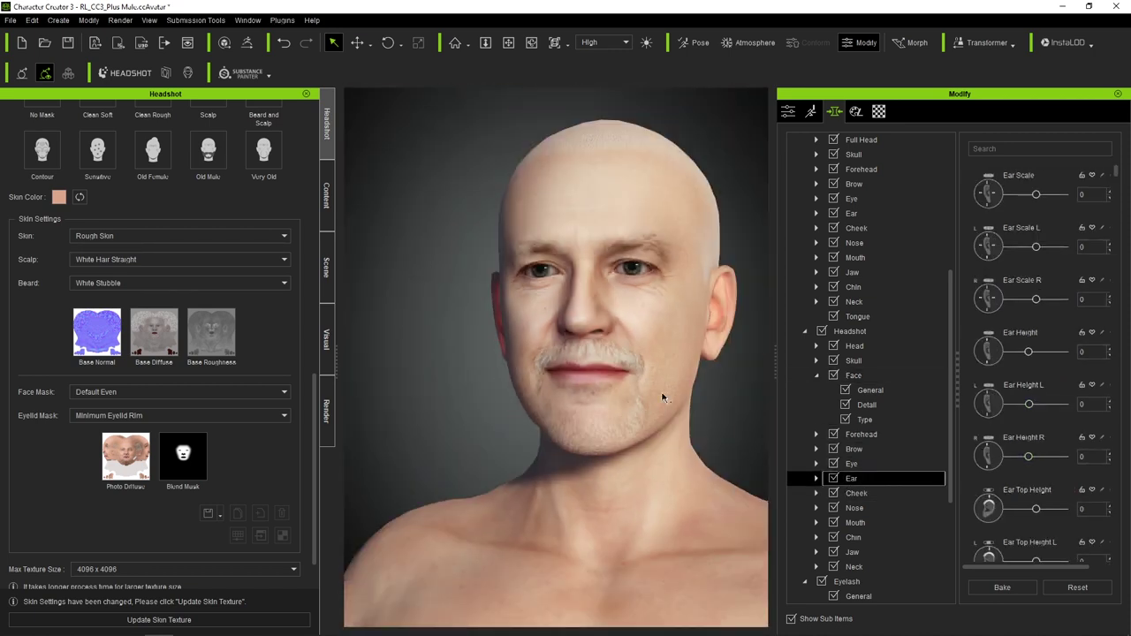
click(851, 464)
middle_drag(601, 315, 587, 331)
scroll(587, 331, down, 3)
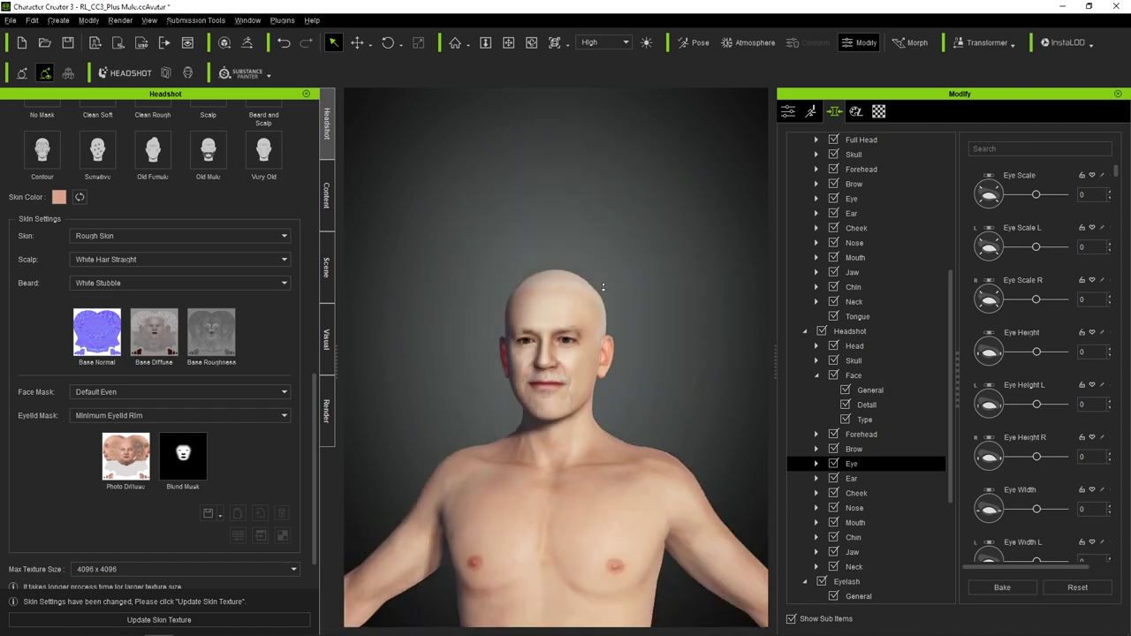
scroll(604, 293, up, 8)
scroll(603, 293, down, 3)
scroll(596, 301, up, 2)
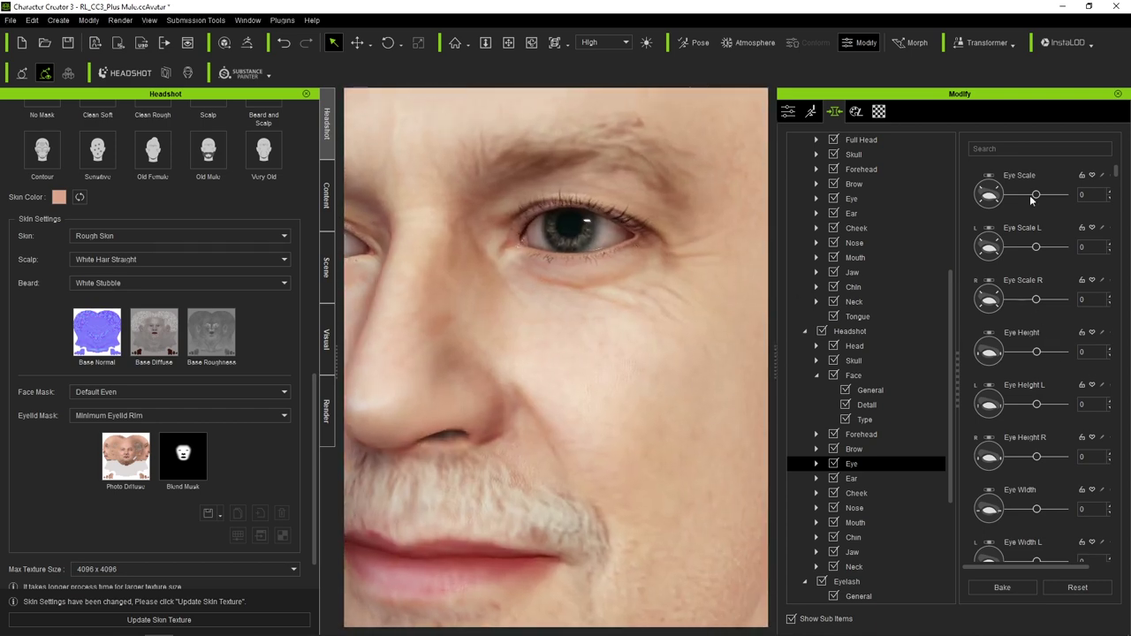
Set eye Scale -4, Height -1, Width L 3 and Width R -18, then select Nose
drag(1037, 196, 1034, 201)
mouse_move(1037, 356)
mouse_down()
mouse_move(1066, 354)
mouse_move(984, 355)
mouse_move(1038, 352)
mouse_up()
scroll(1049, 427, down, 1)
scroll(1047, 427, down, 1)
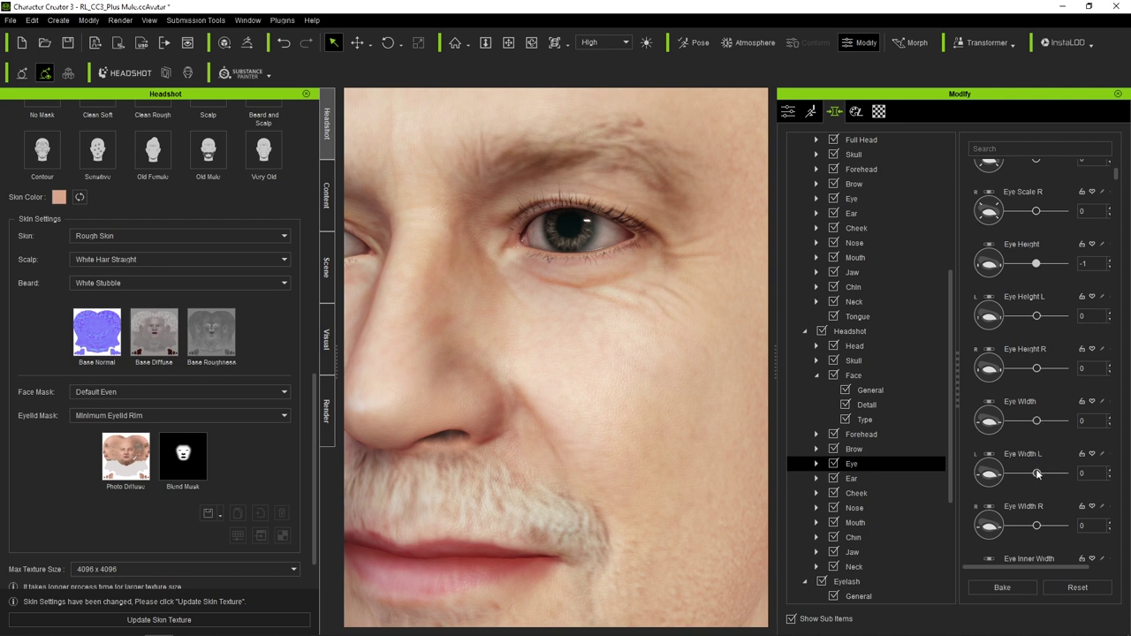
drag(1038, 475, 1070, 475)
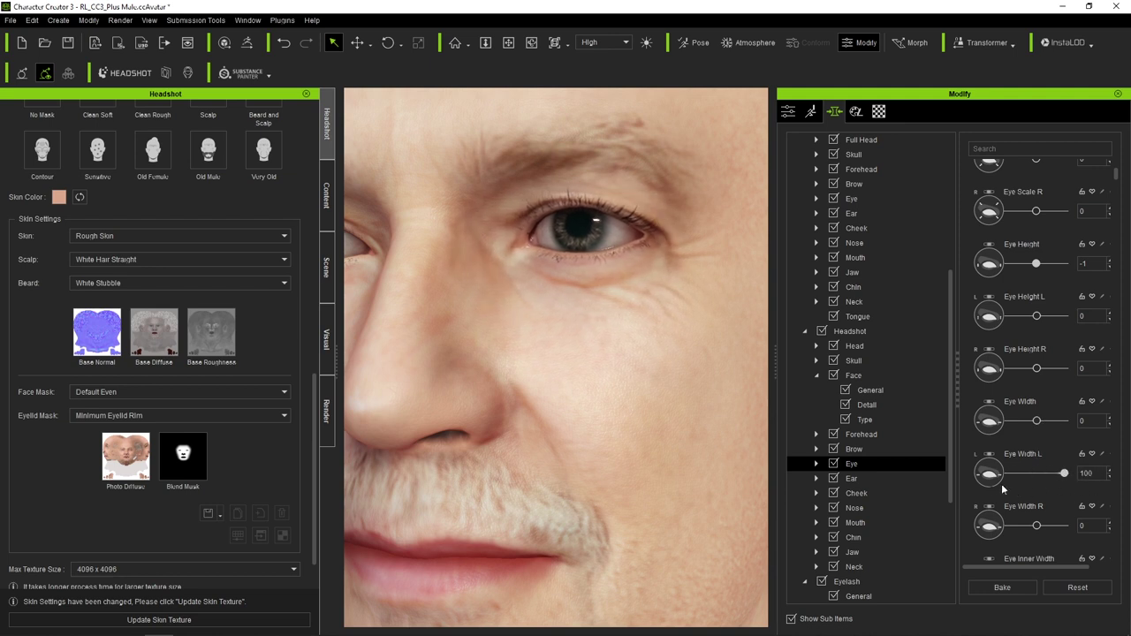
drag(1025, 475, 1044, 505)
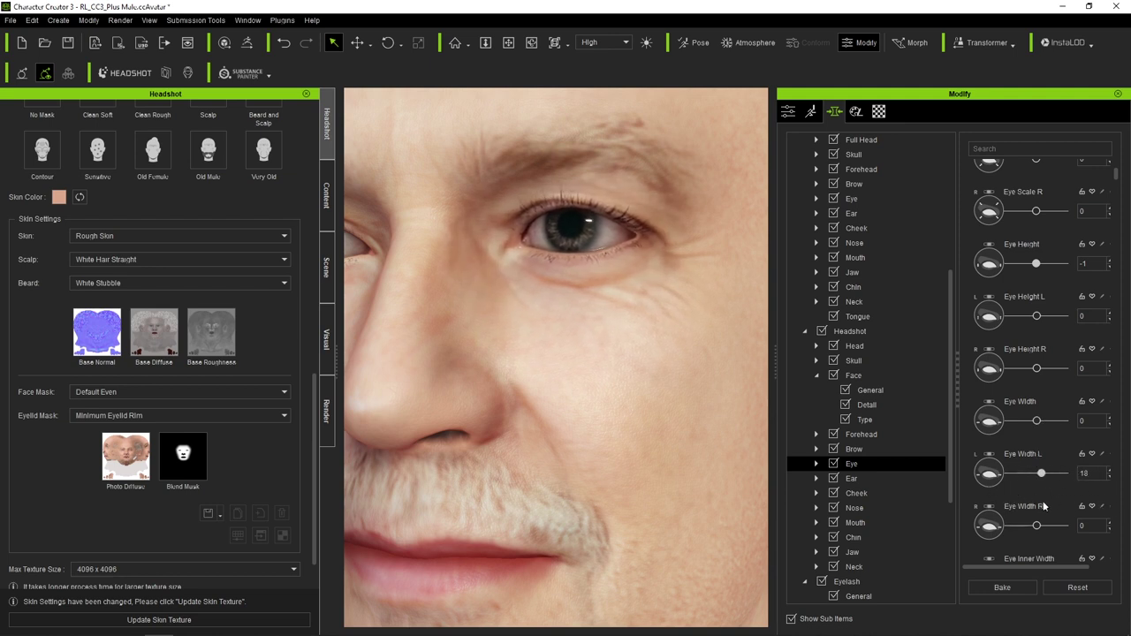
scroll(1045, 506, down, 1)
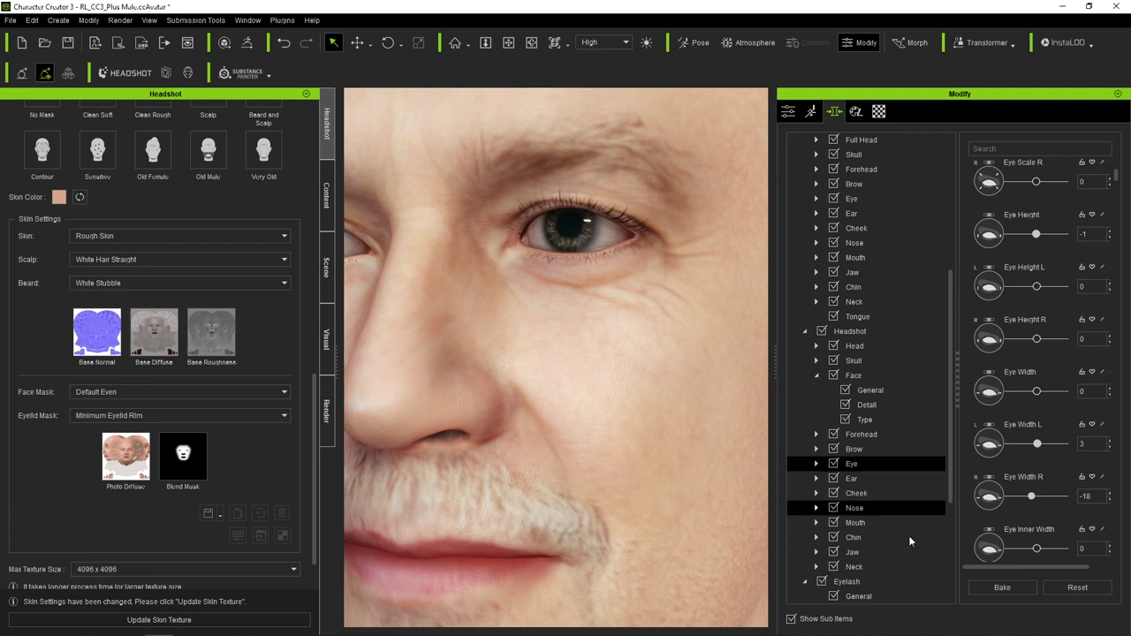
click(888, 509)
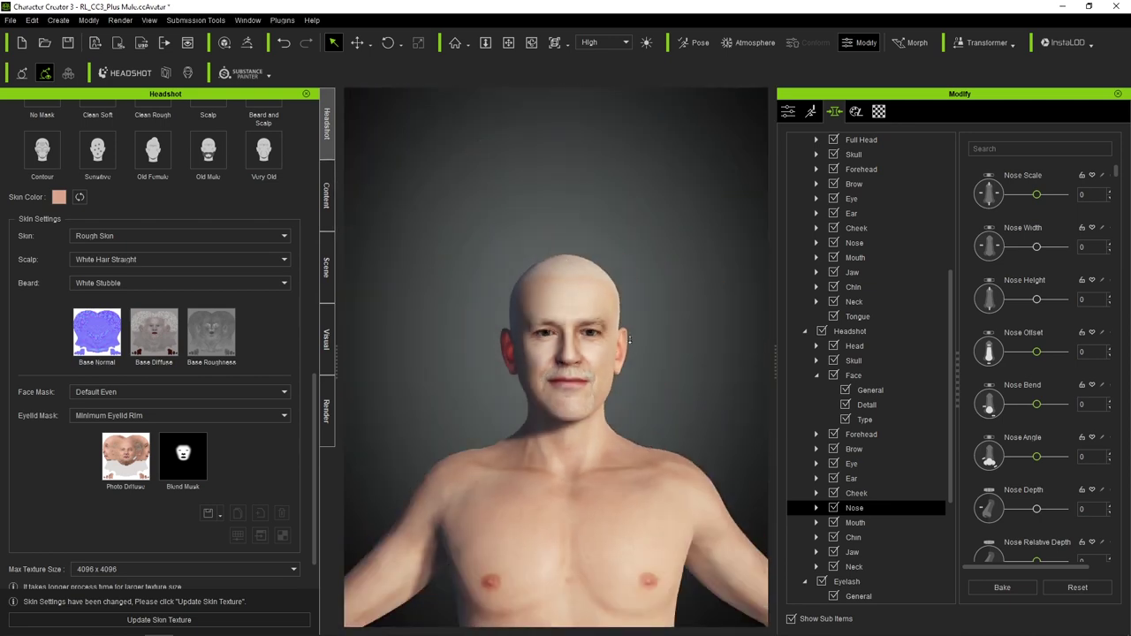
Set Nose Width to 51 and recentre the view to check the broader nose
scroll(630, 339, up, 5)
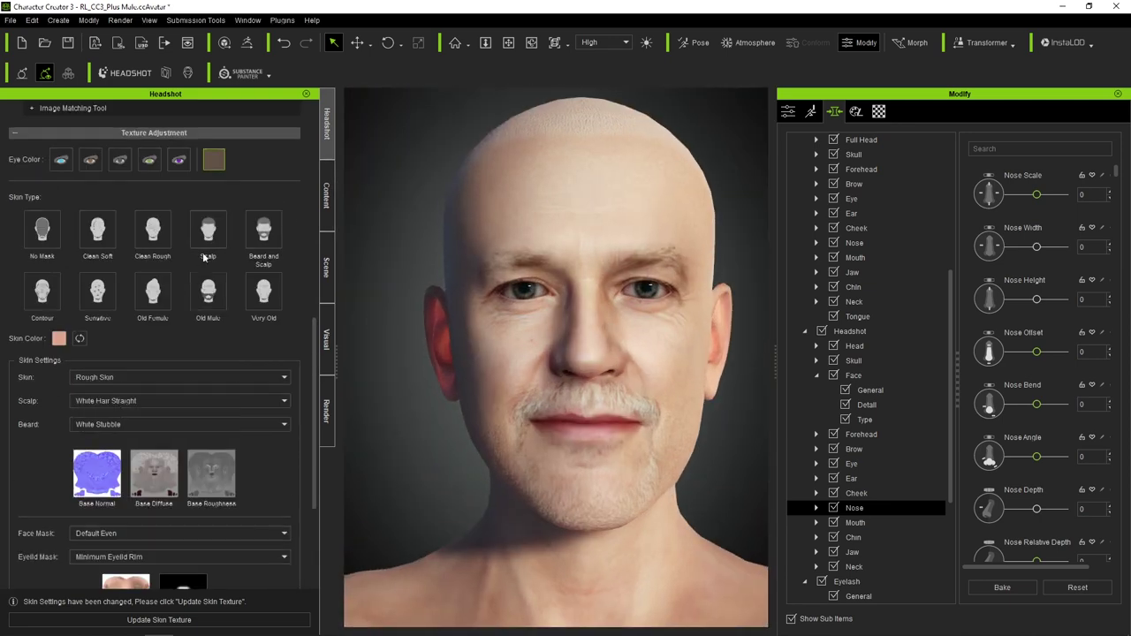
scroll(164, 265, up, 5)
scroll(164, 265, up, 3)
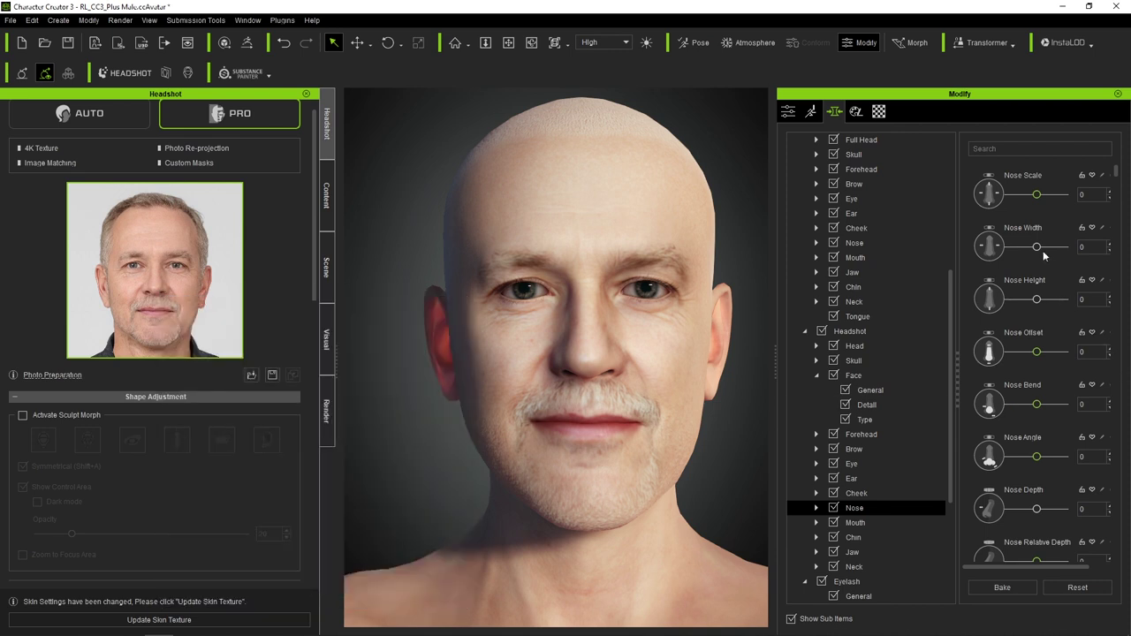
drag(1045, 254, 1057, 258)
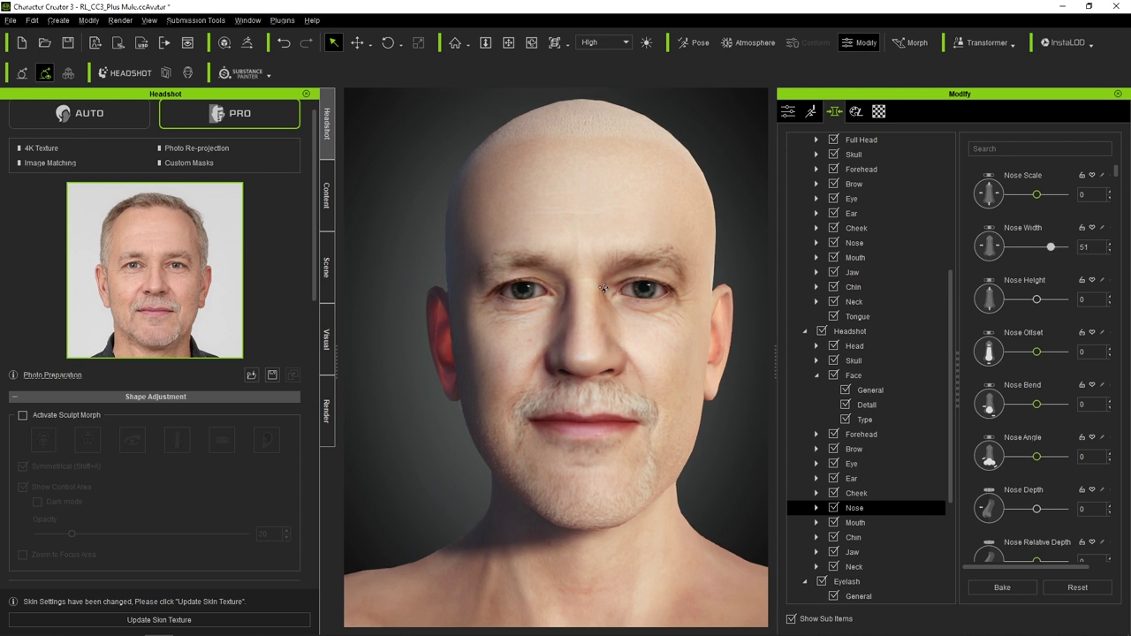
mouse_move(622, 321)
middle_down()
mouse_move(565, 256)
mouse_move(572, 384)
middle_up()
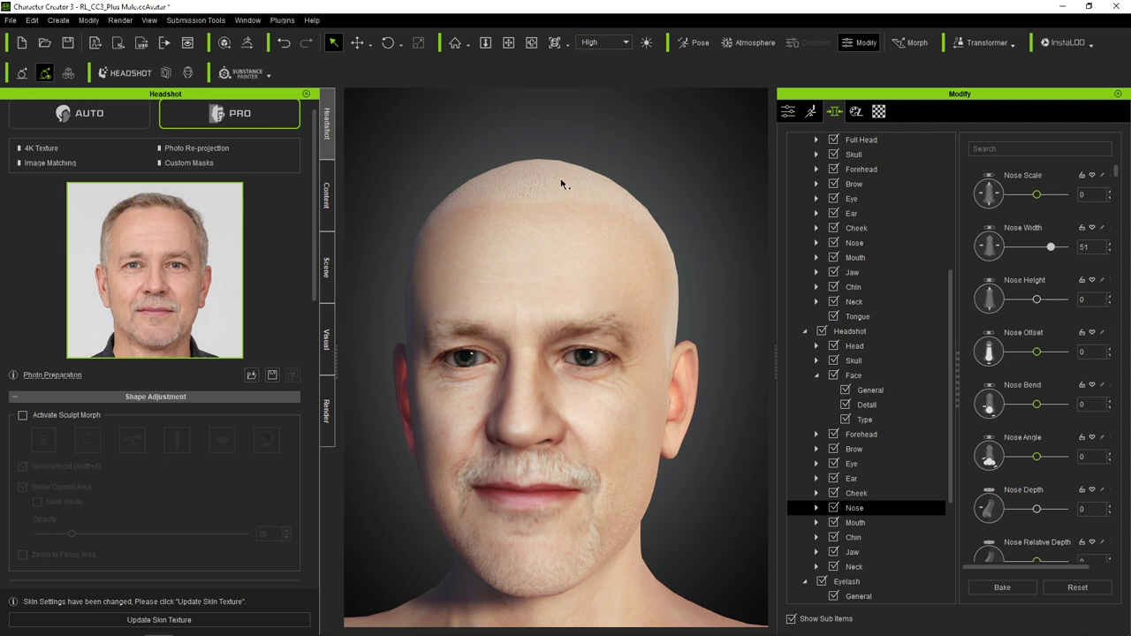
Under Headshot > Chin, set Chin Upper Height to 100 and Chin Height to 38
scroll(848, 460, down, 1)
click(856, 478)
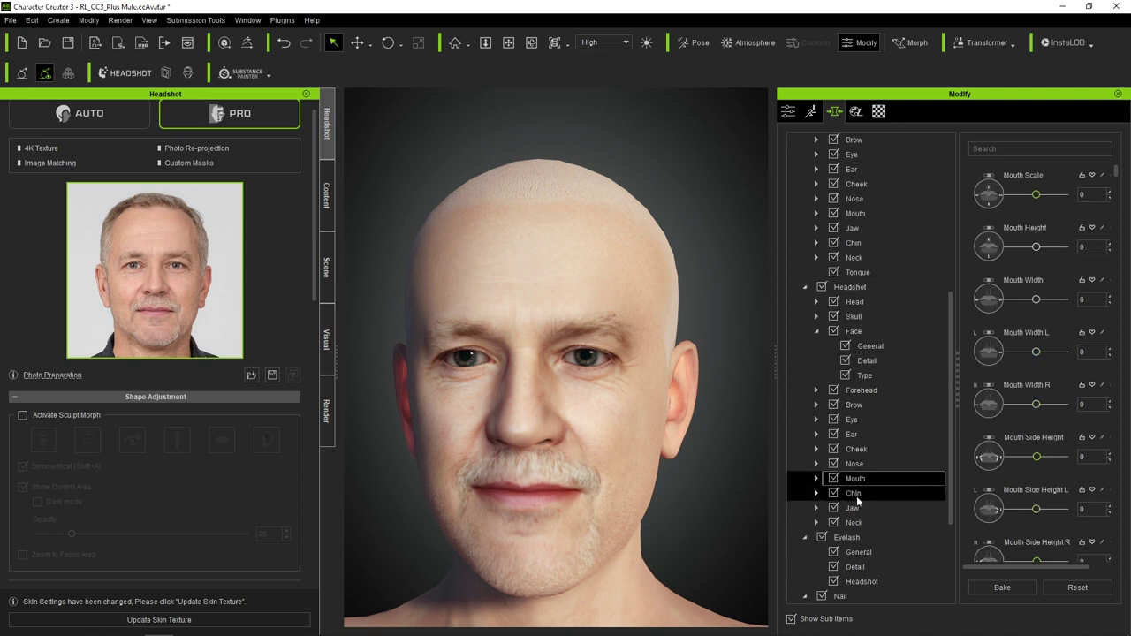
click(859, 494)
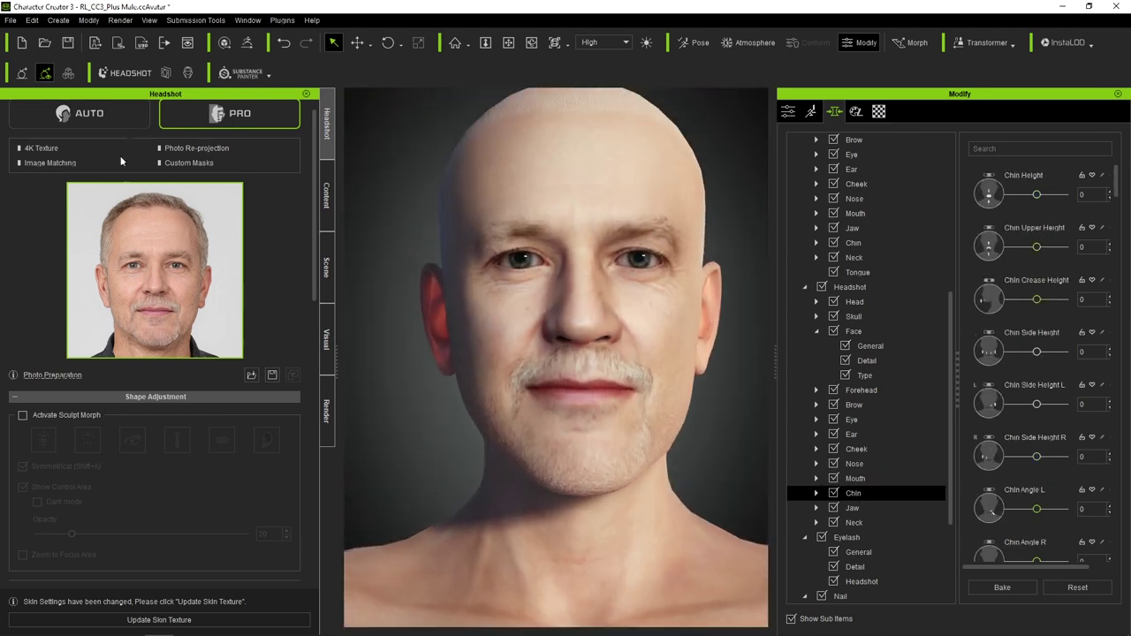
right_drag(672, 327, 508, 345)
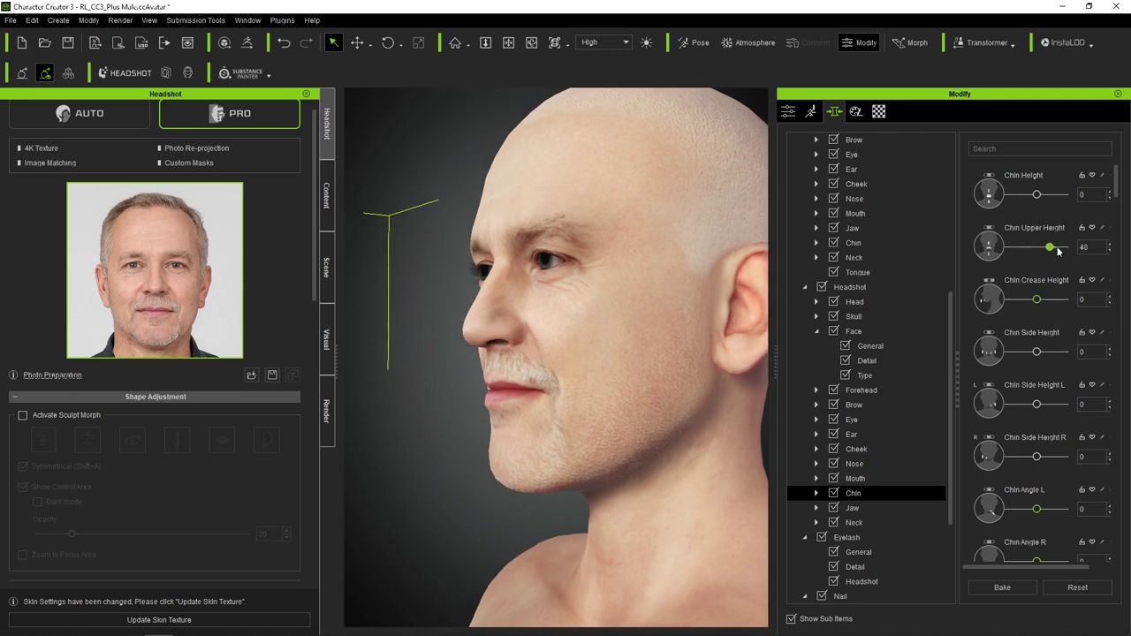
drag(1041, 253, 1022, 252)
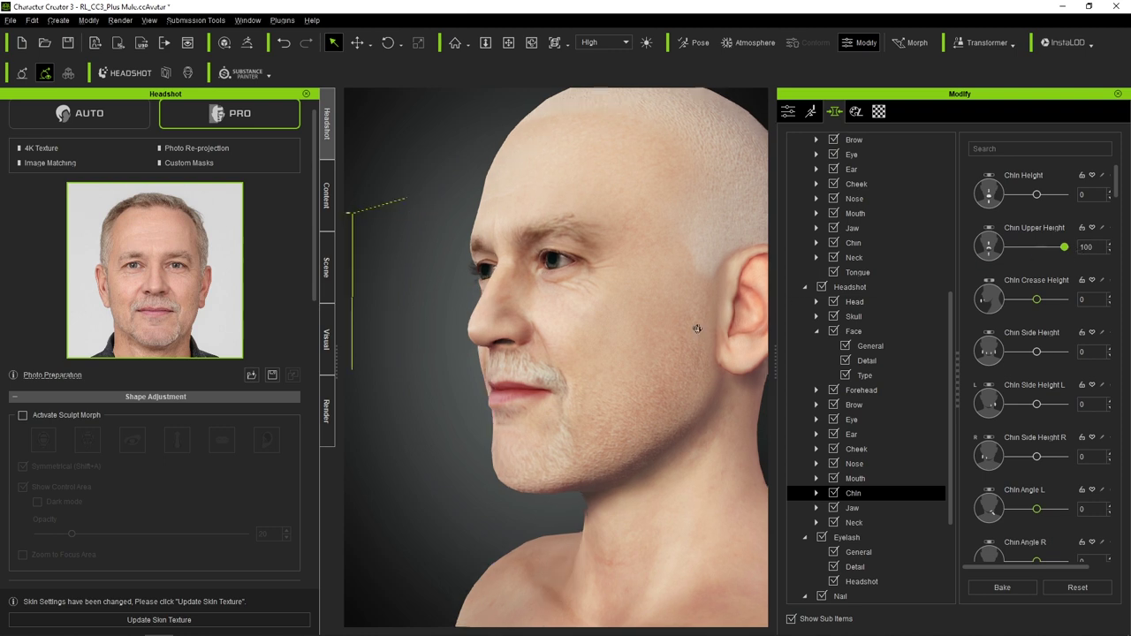
right_drag(695, 323, 636, 320)
drag(1036, 195, 1048, 195)
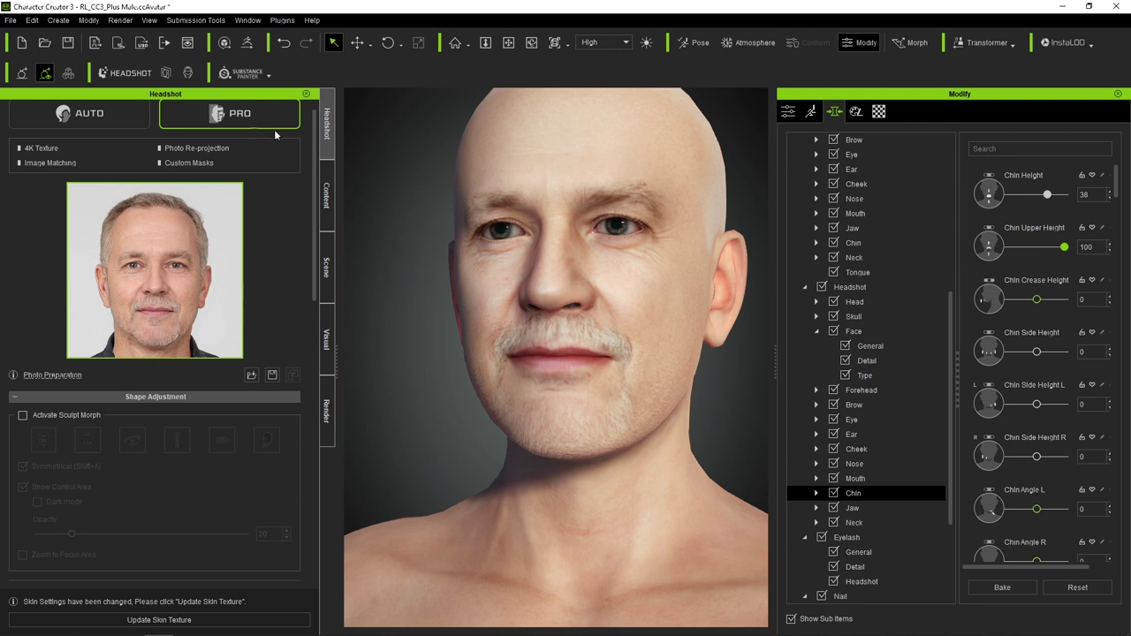
scroll(619, 328, down, 3)
scroll(619, 323, down, 2)
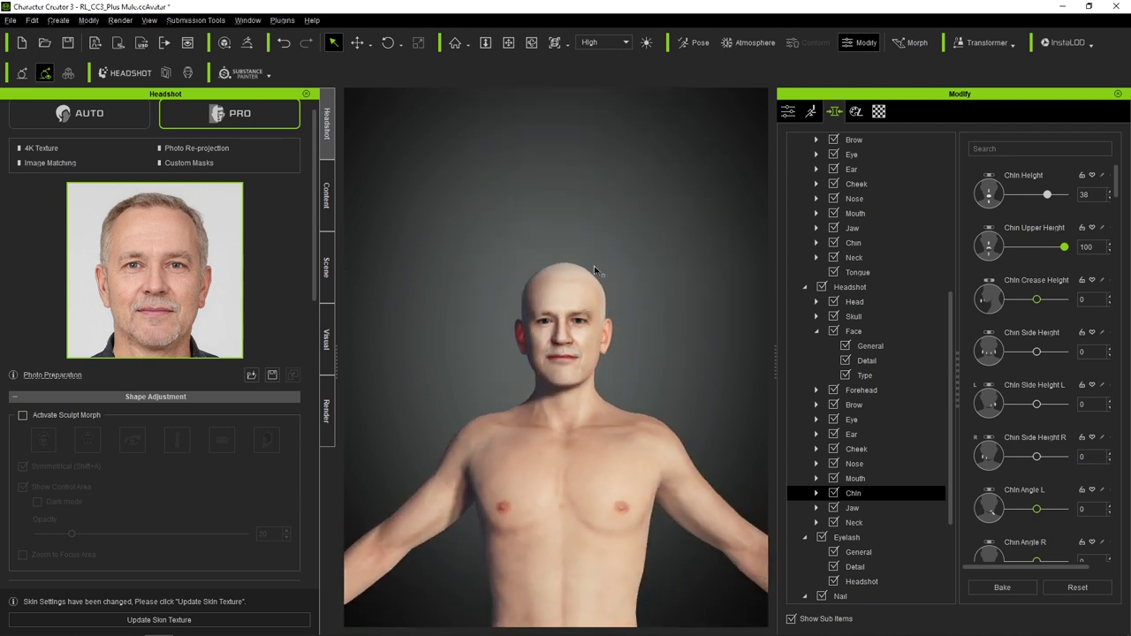
scroll(585, 274, up, 1)
scroll(587, 287, up, 4)
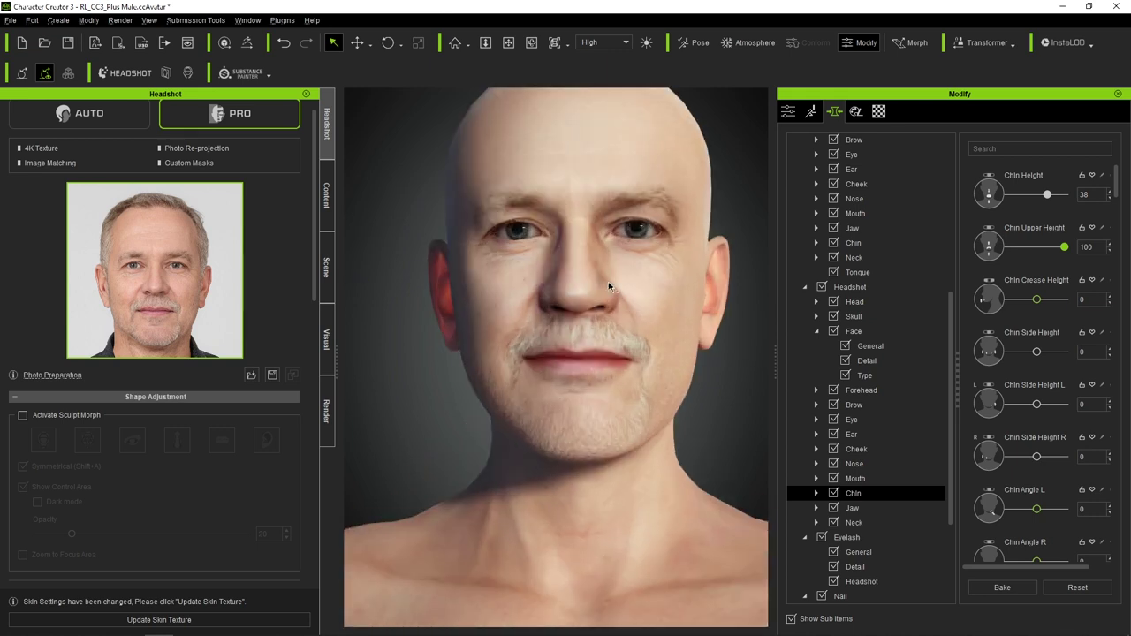
middle_drag(608, 286, 601, 302)
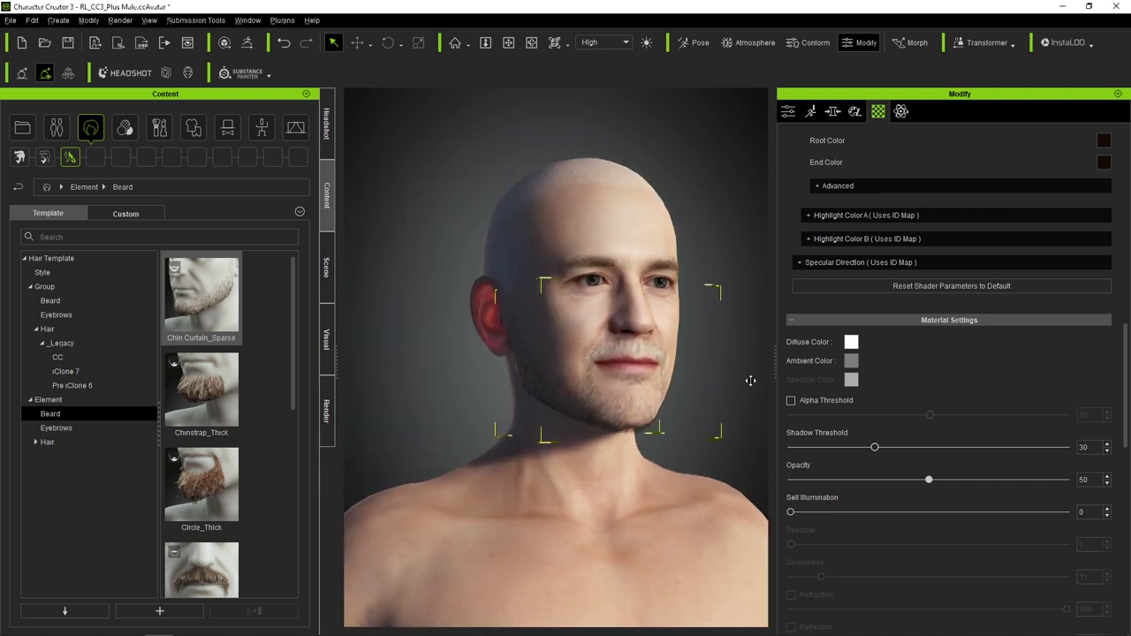
Zoom out, snap to a front view and pan to reframe the bearded head
scroll(956, 442, down, 3)
scroll(955, 442, down, 4)
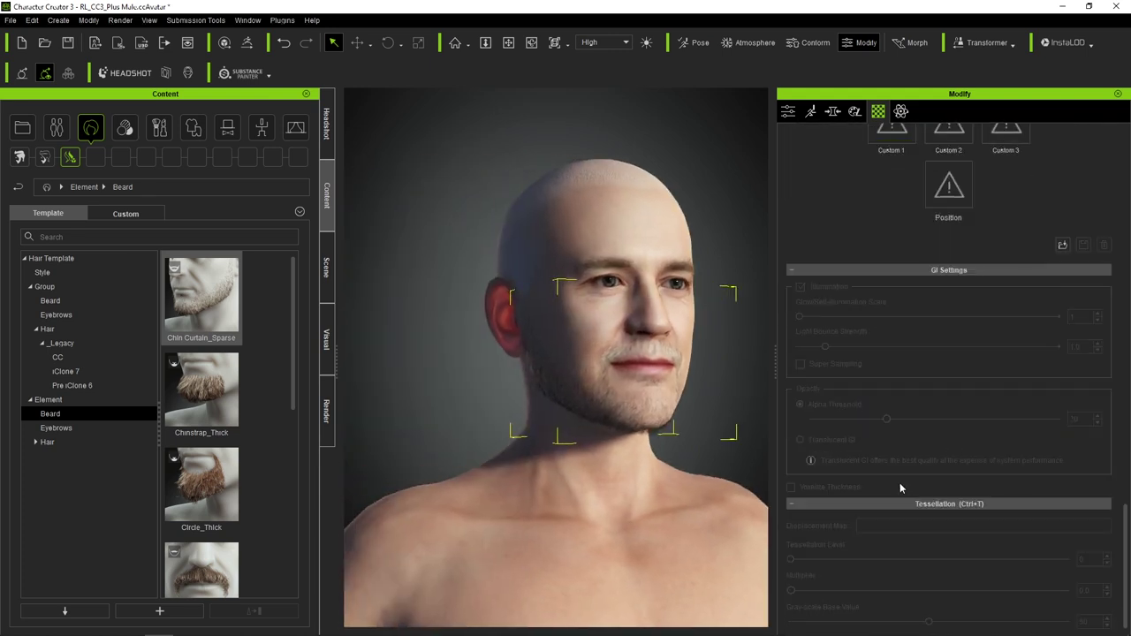
scroll(900, 482, down, 1)
key(f)
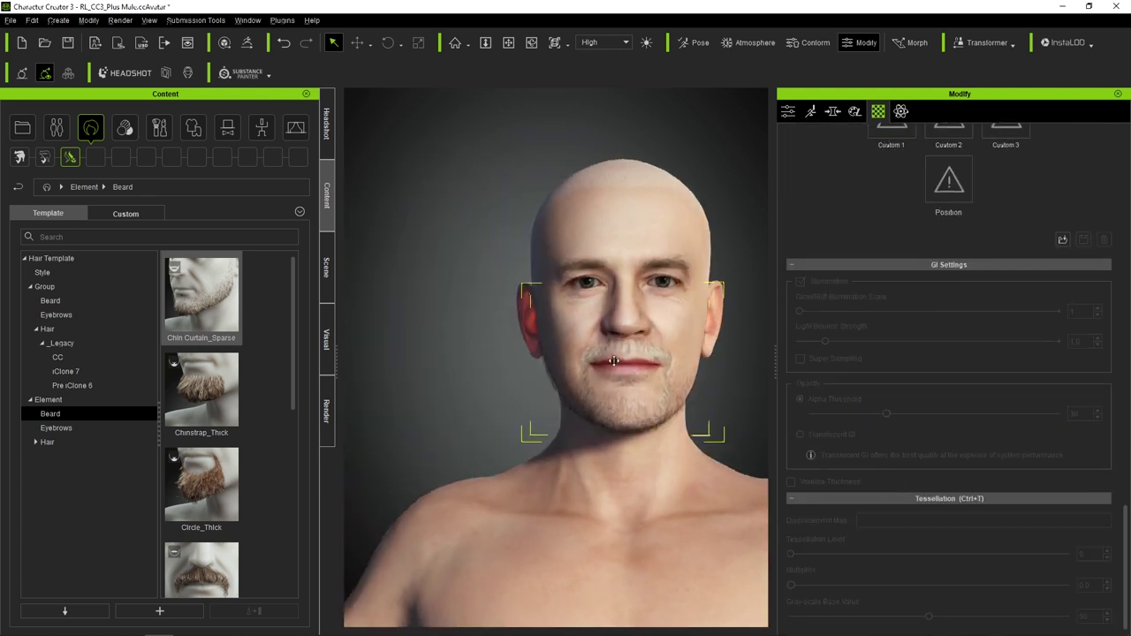
middle_drag(613, 361, 481, 439)
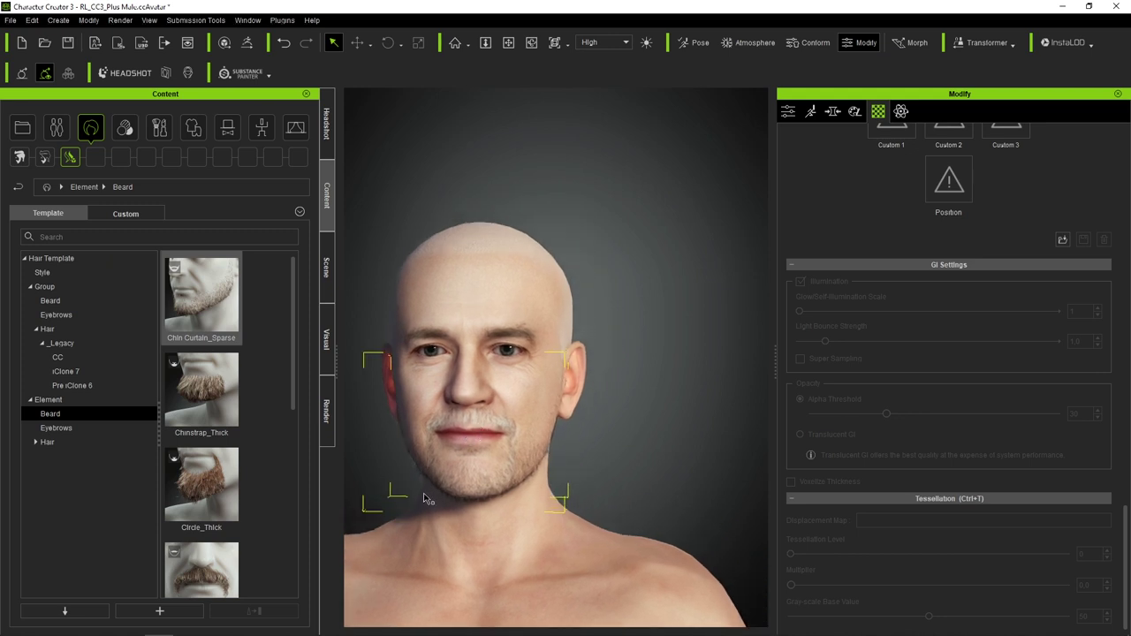